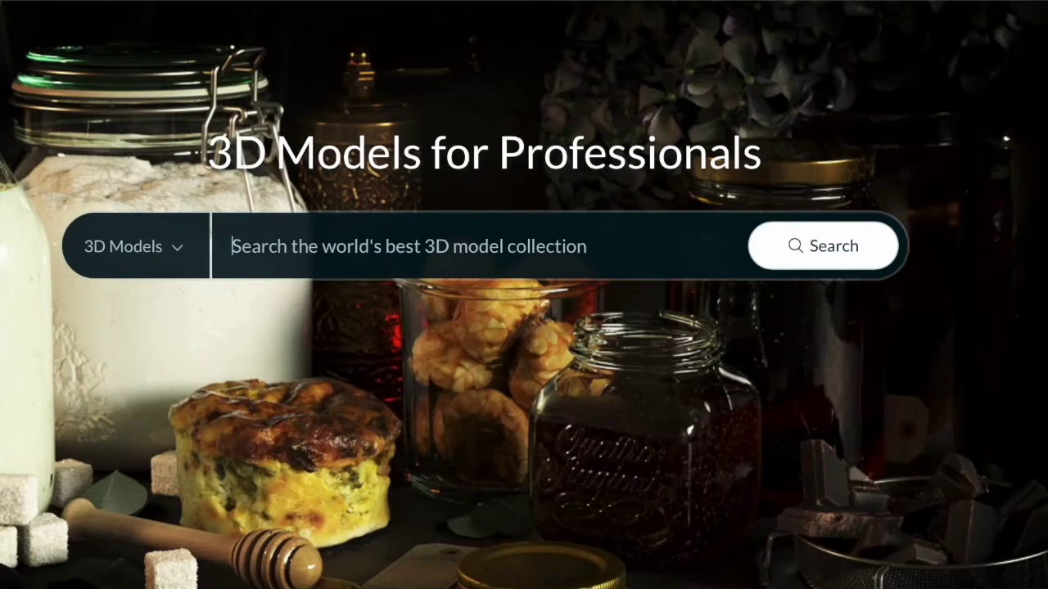
# - Search TurboSquid's 3D models for 'World War Two plane'
pyautogui.write('World War tw')
pyautogui.press('BackSpace')
pyautogui.press('BackSpace')
pyautogui.write('Two plane')
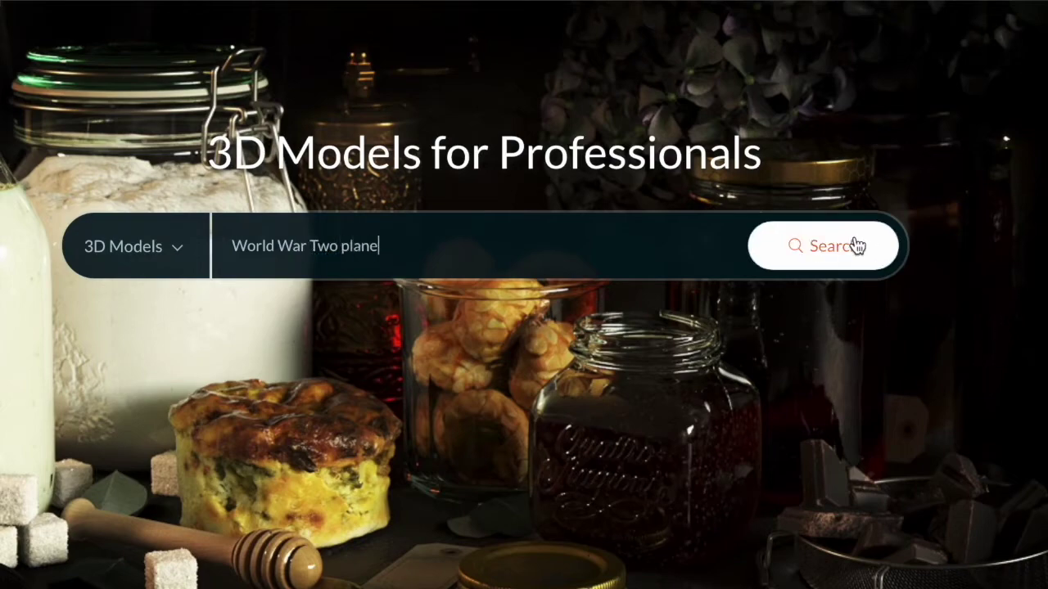
pyautogui.click(856, 246)
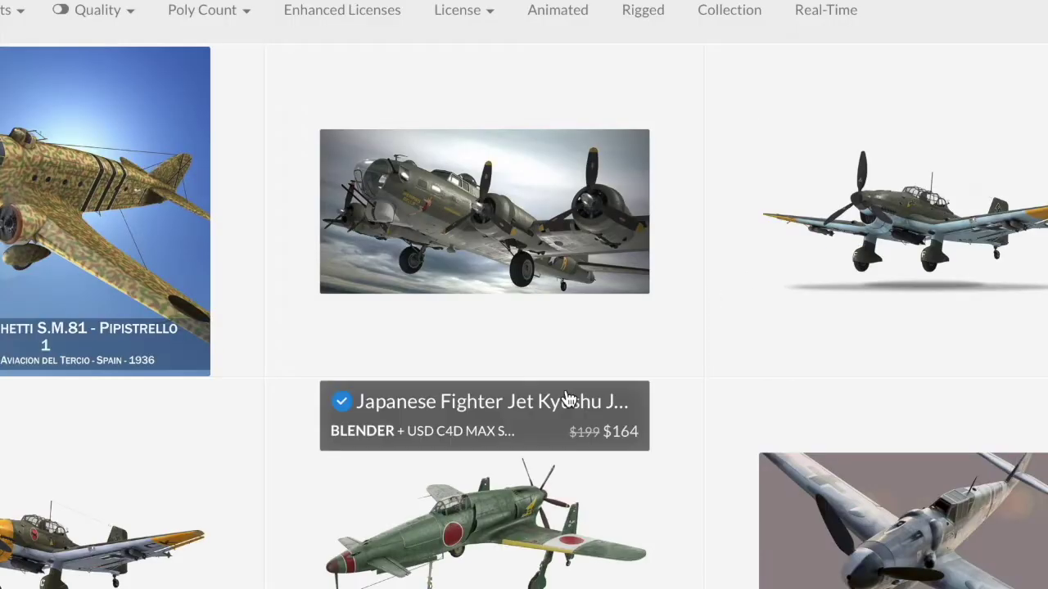
# - Scroll down through the grid of WW2 aircraft model results
pyautogui.scroll(-1, 569, 400)
pyautogui.scroll(-5, 568, 400)
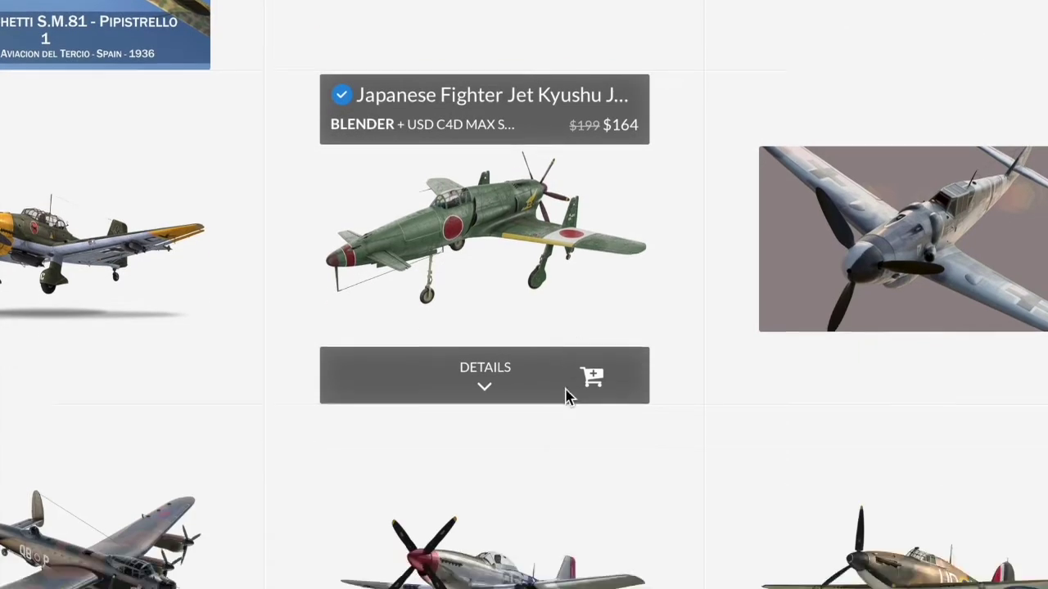
pyautogui.scroll(-5, 569, 400)
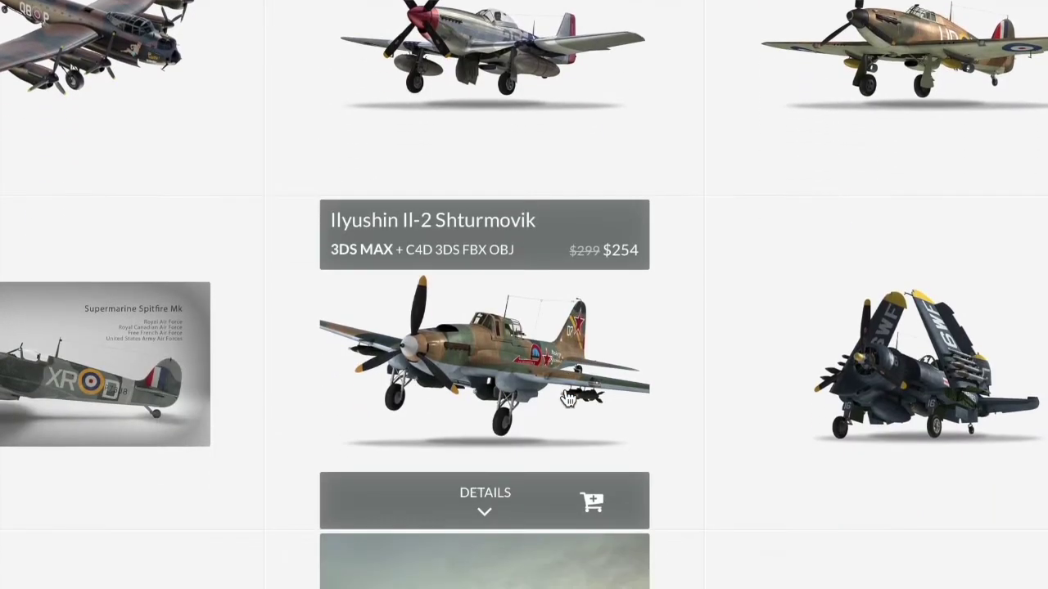
pyautogui.scroll(-7, 568, 399)
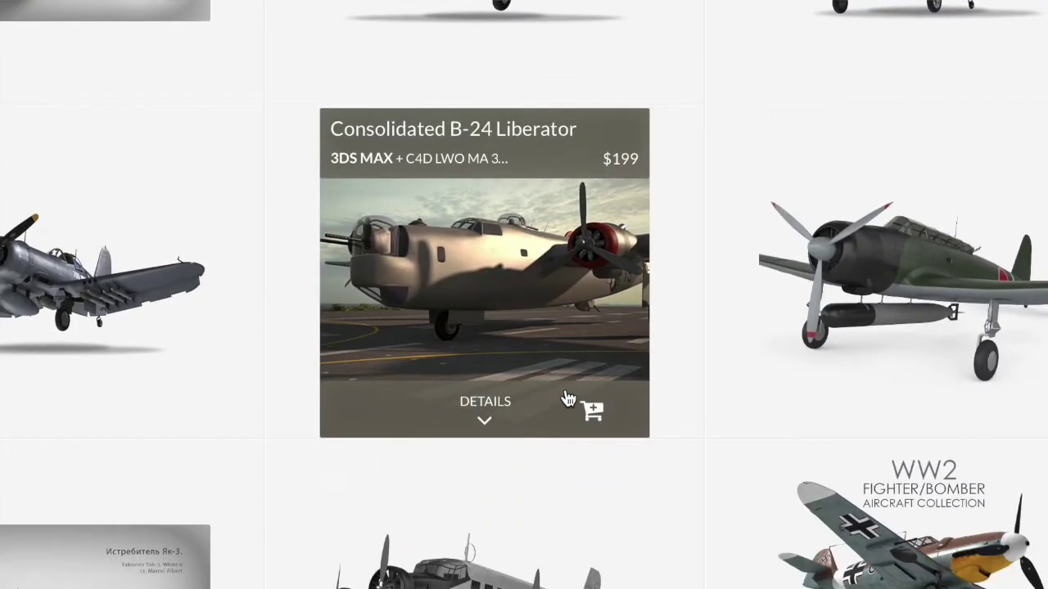
pyautogui.scroll(-12, 568, 399)
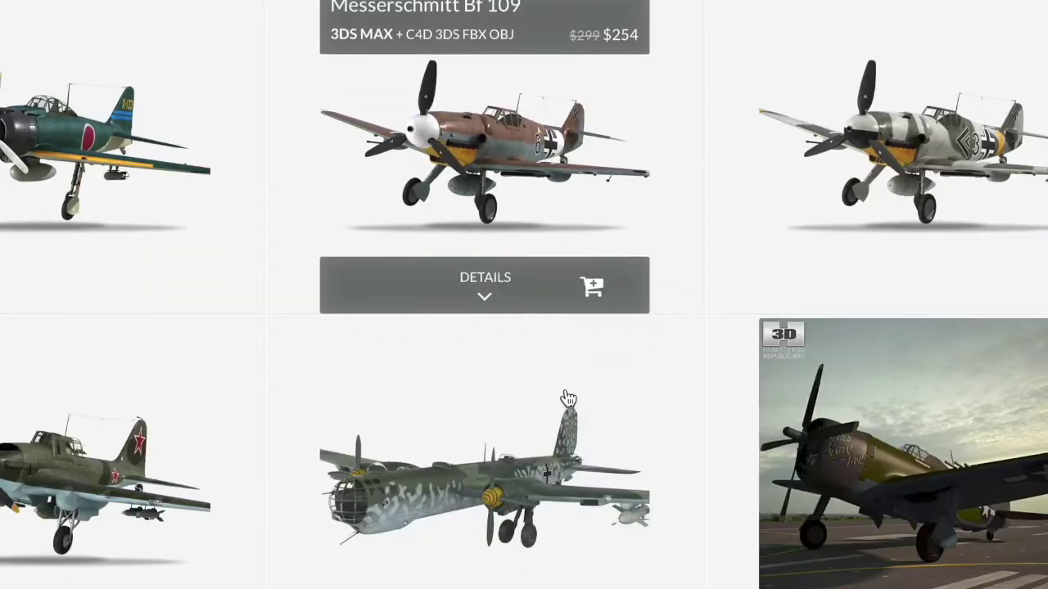
pyautogui.scroll(-5, 568, 398)
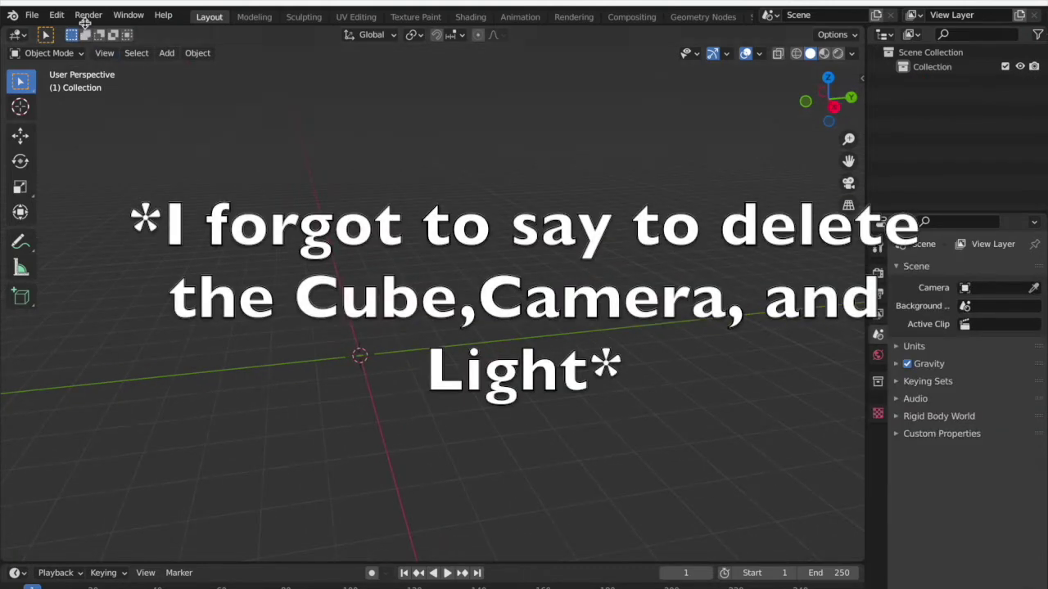
# - Append all objects from spitfirev6.blend's Object folder into the scene
pyautogui.click(31, 15)
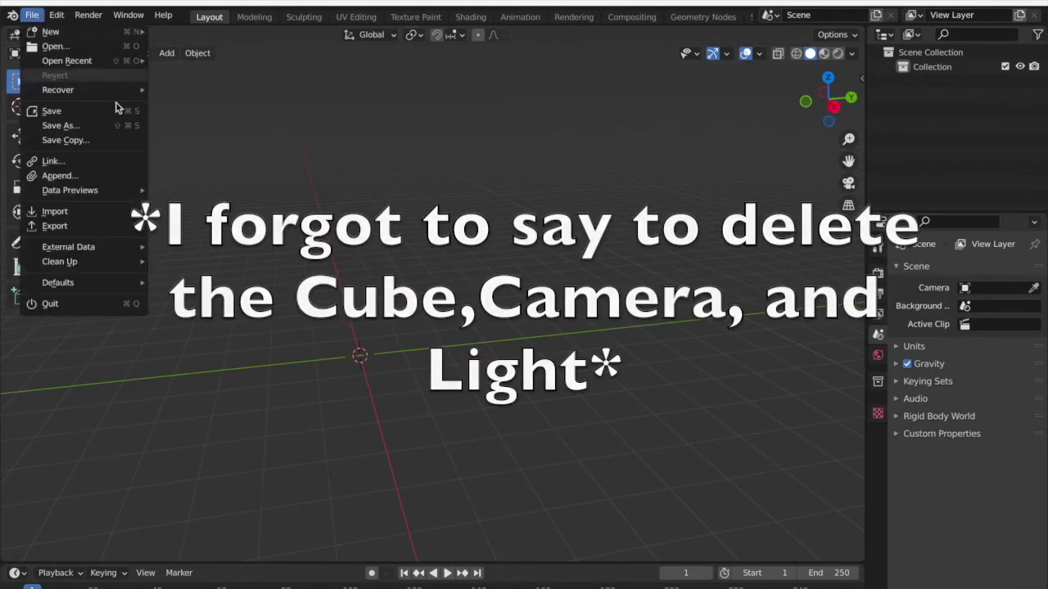
pyautogui.click(112, 176)
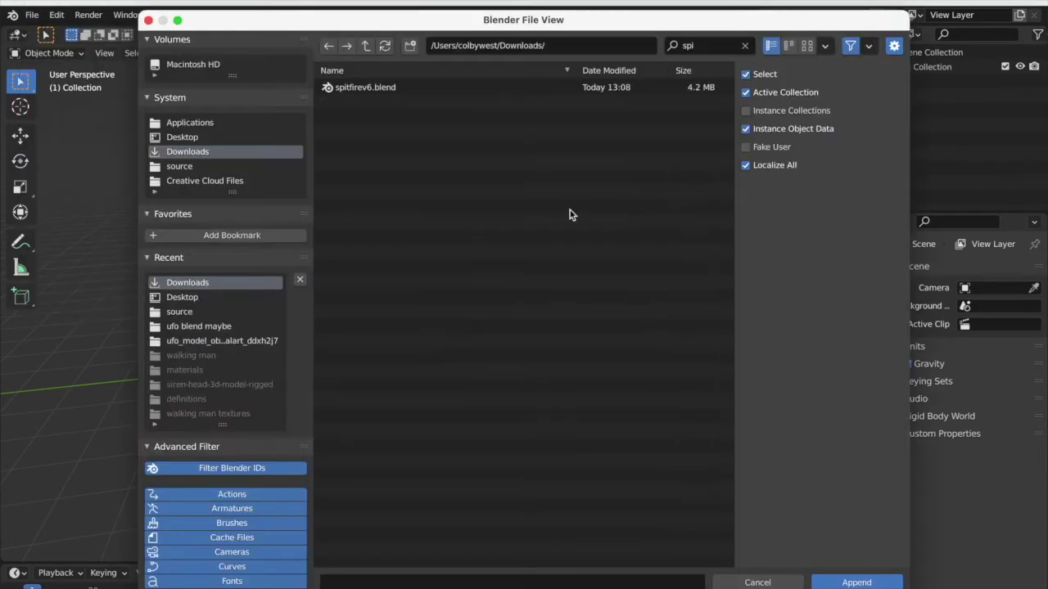
pyautogui.click(397, 89)
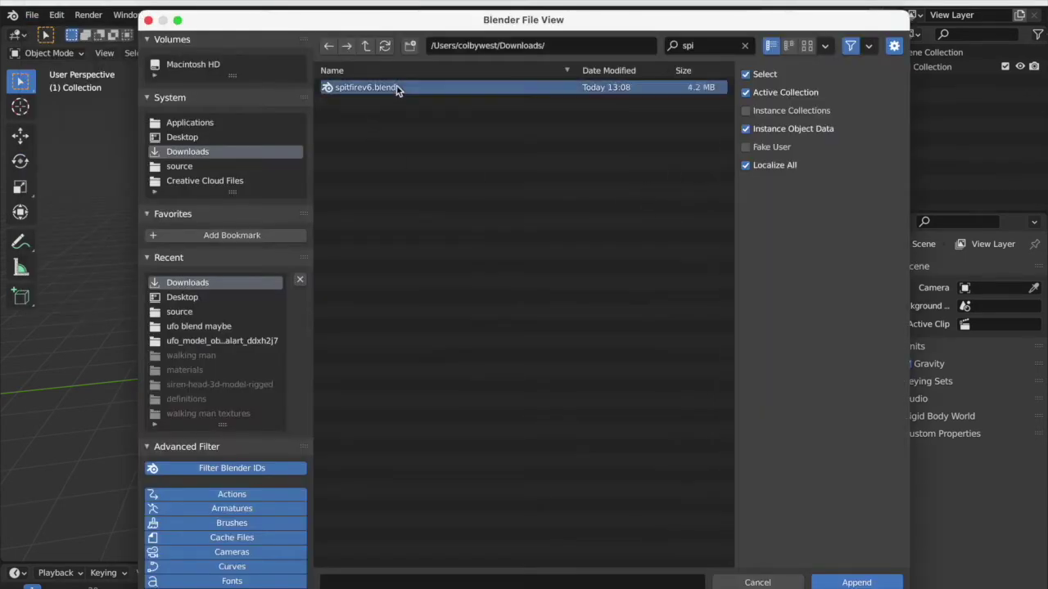
pyautogui.click(854, 581)
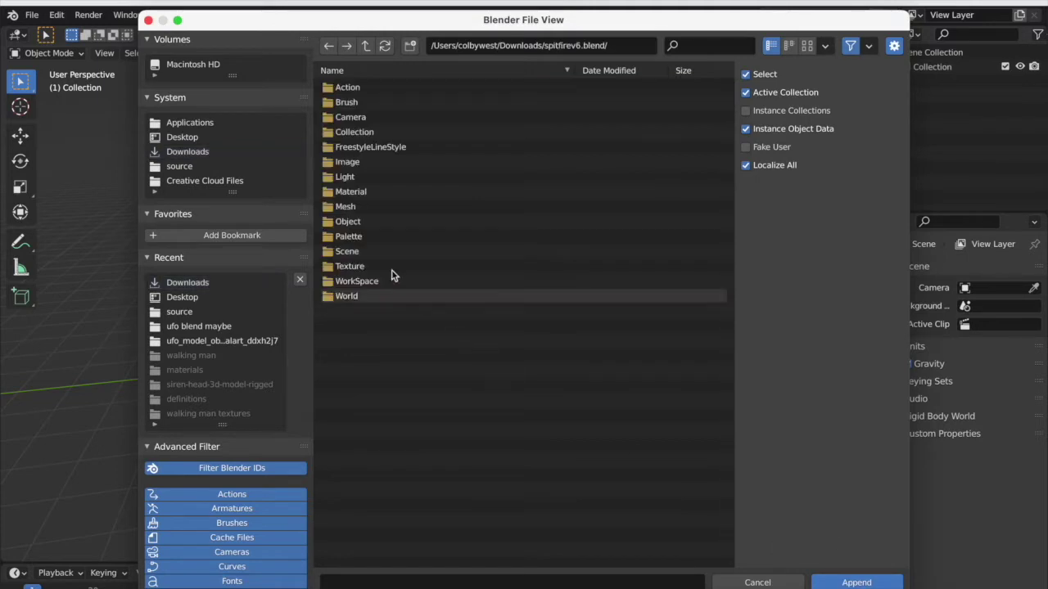
pyautogui.click(376, 222)
pyautogui.click(861, 582)
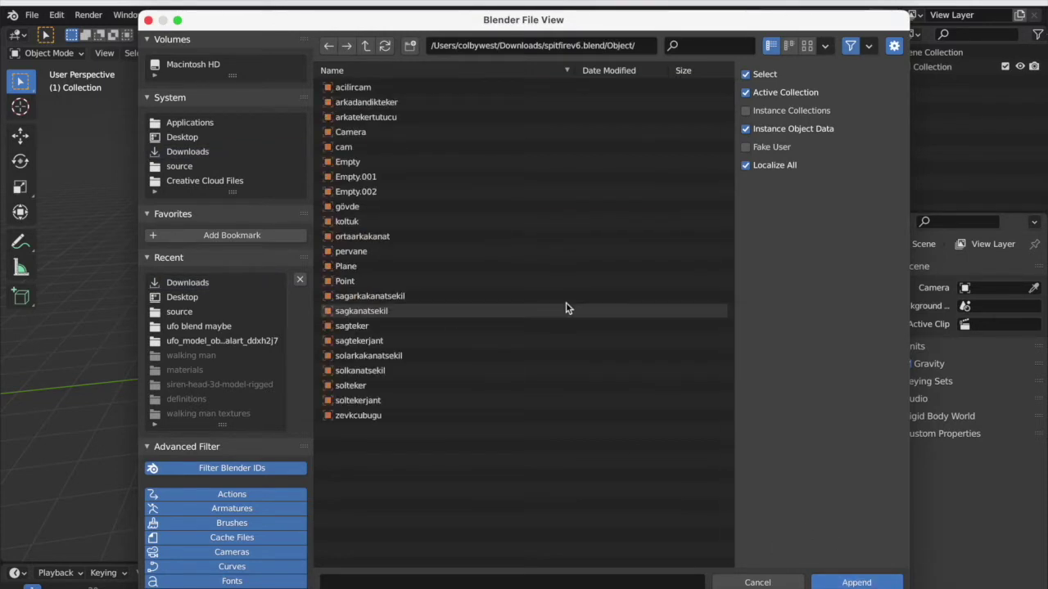
pyautogui.click(405, 206)
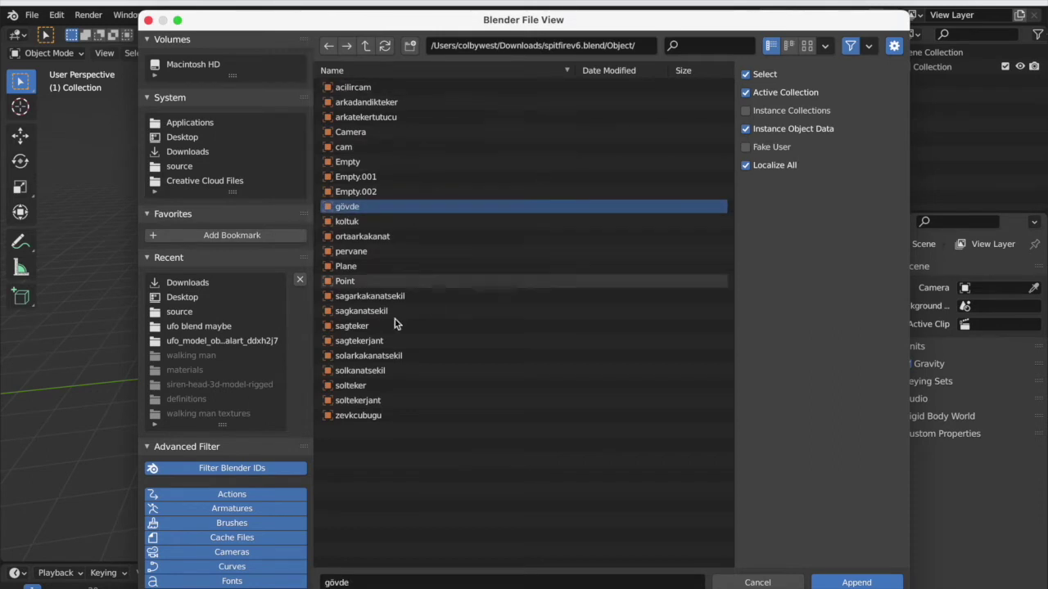
pyautogui.press('a')
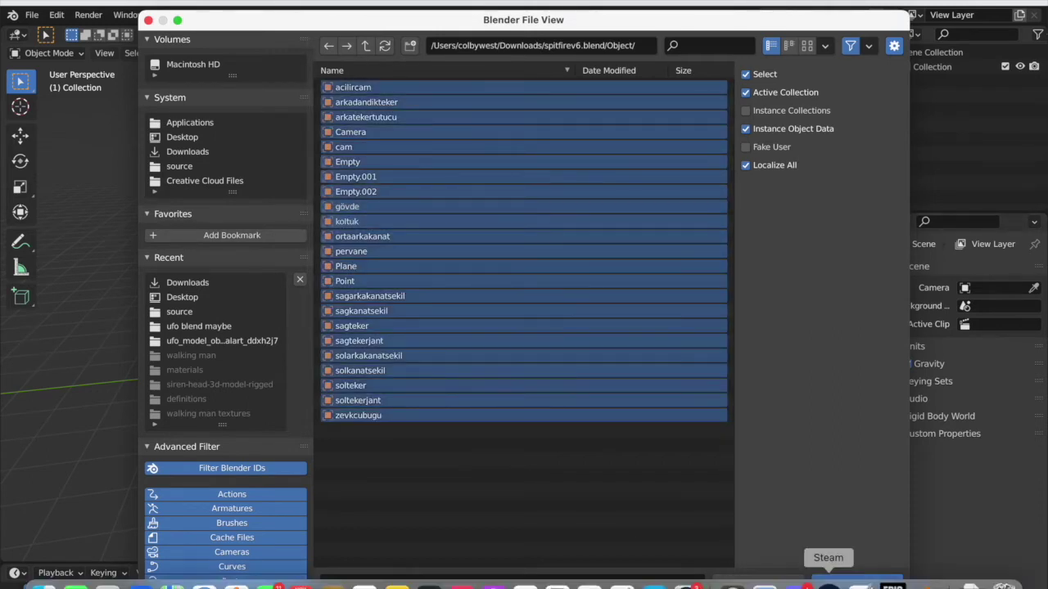
pyautogui.click(844, 582)
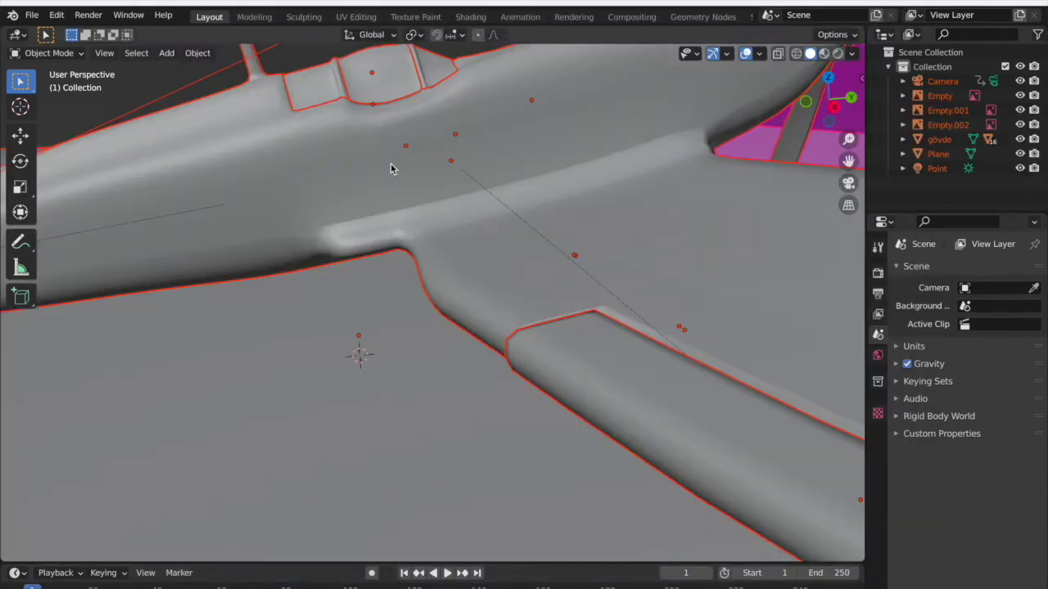
# - Delete the ground plane and the reference image planes around the Spitfire
pyautogui.press('Home')
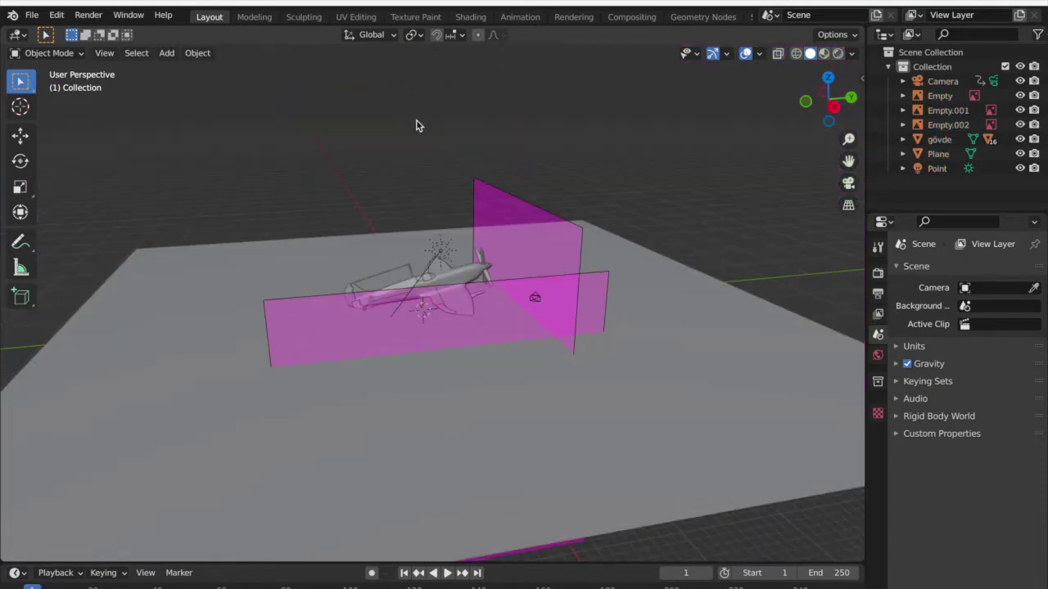
pyautogui.click(456, 326)
pyautogui.press('Delete')
pyautogui.click(459, 381)
pyautogui.press('x')
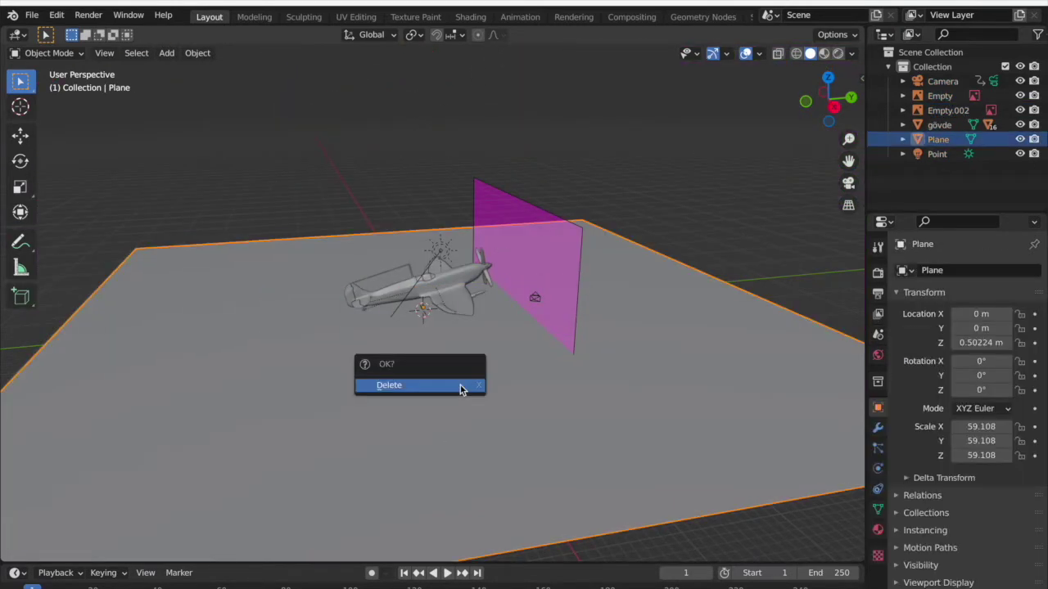
pyautogui.click(461, 386)
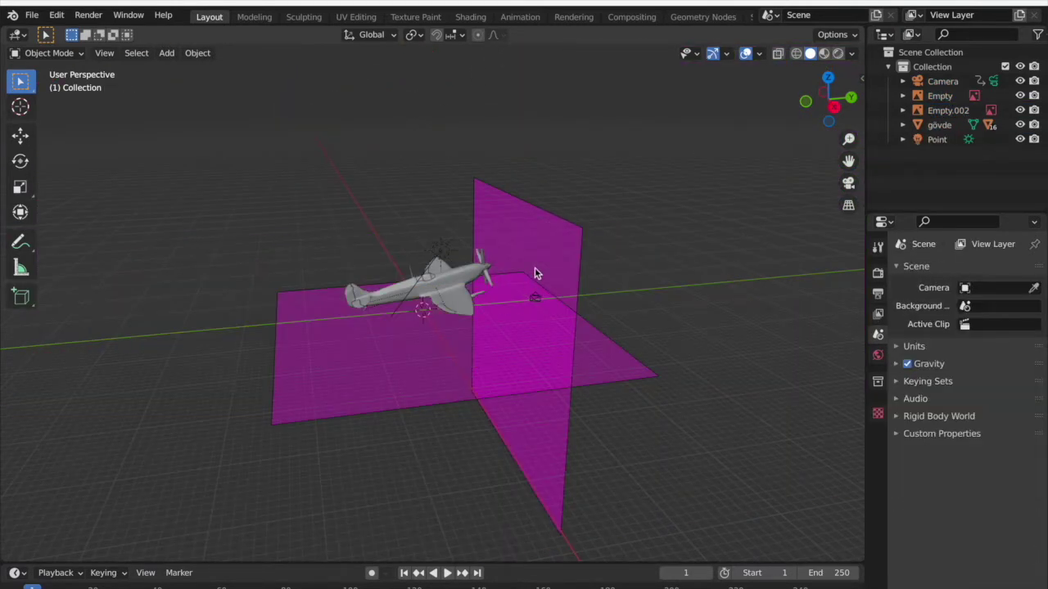
pyautogui.click(536, 272)
pyautogui.press('x')
pyautogui.click(535, 271)
pyautogui.click(470, 369)
pyautogui.press('x')
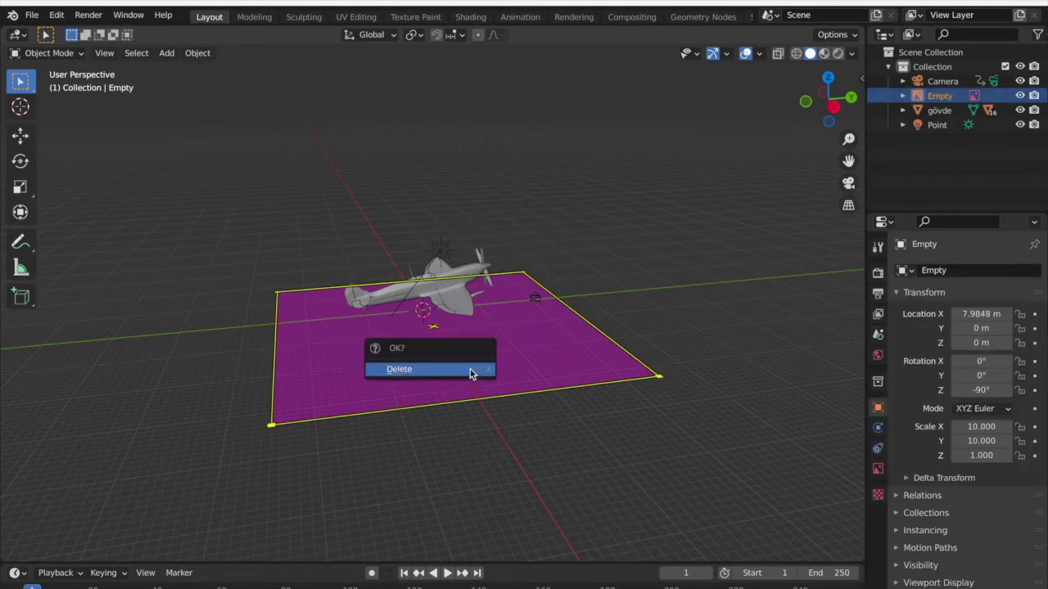
pyautogui.click(470, 369)
# - Delete the imported point light and camera, leaving only the aircraft
pyautogui.click(440, 248)
pyautogui.press('Delete')
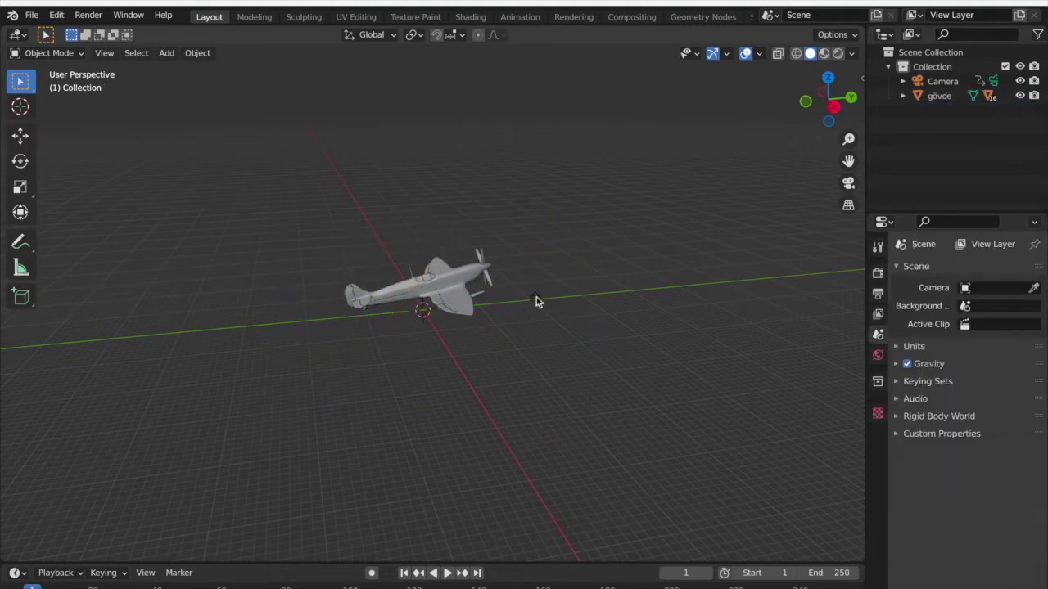
pyautogui.click(536, 301)
pyautogui.press('Delete')
pyautogui.moveTo(535, 300)
pyautogui.mouseDown(button='middle')
pyautogui.moveTo(554, 288)
pyautogui.moveTo(533, 295)
pyautogui.moveTo(548, 264)
pyautogui.mouseUp(button='middle')
# - Switch the viewport to Rendered shading, showing the plane's magenta missing textures
pyautogui.scroll(3, 554, 287)
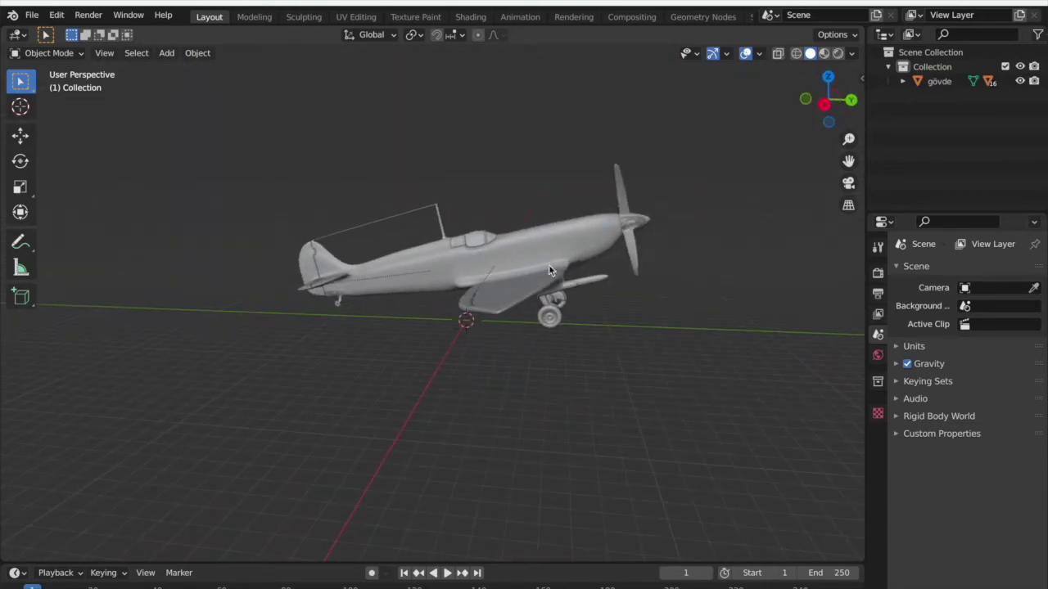
pyautogui.click(825, 55)
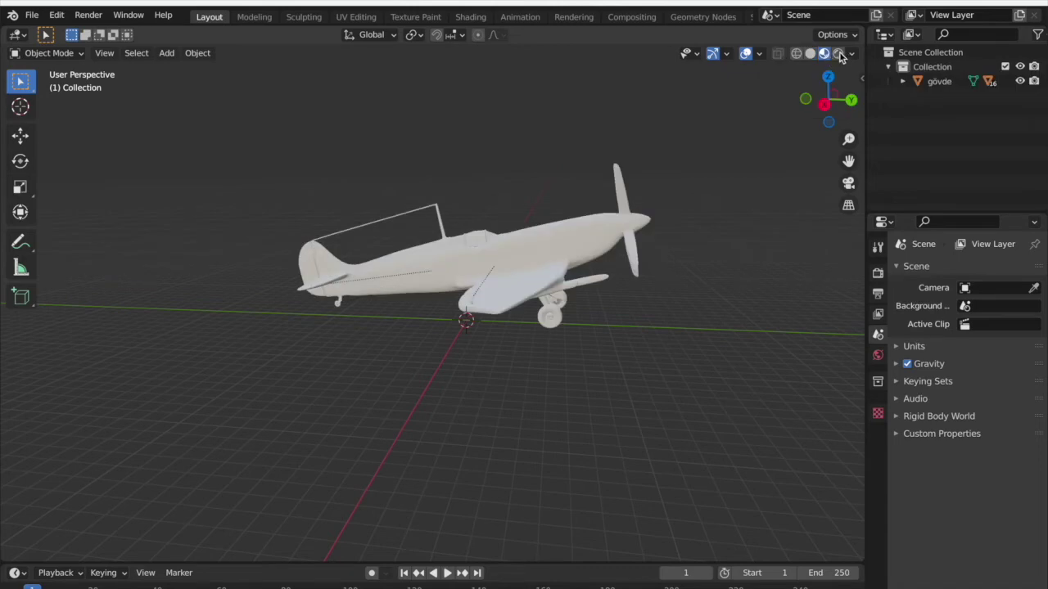
pyautogui.click(839, 54)
pyautogui.moveTo(734, 200); pyautogui.dragTo(733, 199, button='middle')
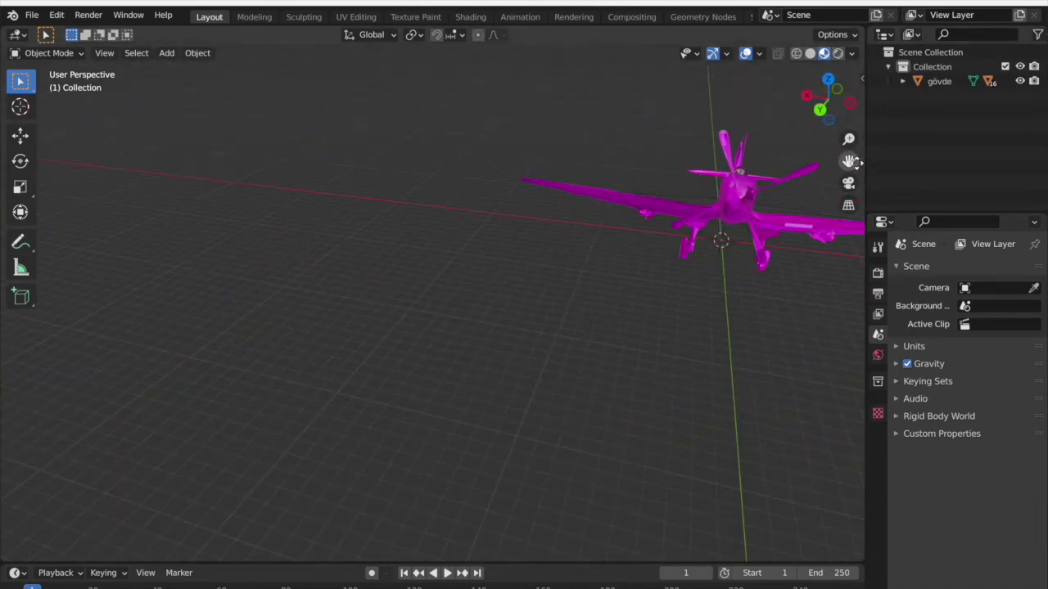
pyautogui.moveTo(848, 161); pyautogui.dragTo(734, 165)
pyautogui.moveTo(545, 165); pyautogui.dragTo(545, 167, button='middle')
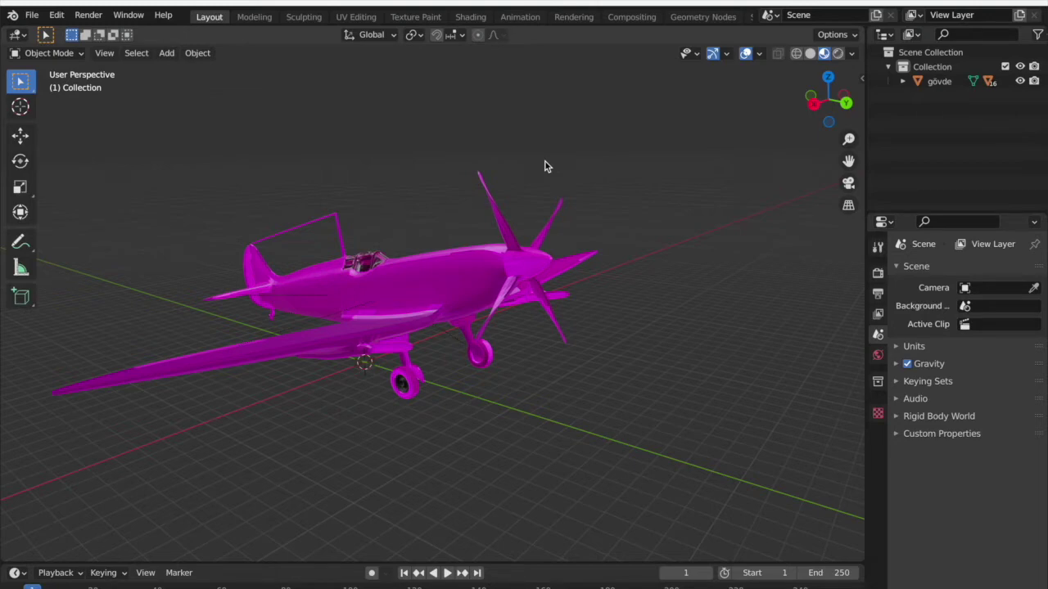
# - Select the gövde airplane body to bring up its material settings
pyautogui.click(507, 256)
pyautogui.moveTo(507, 255); pyautogui.dragTo(688, 388, button='middle')
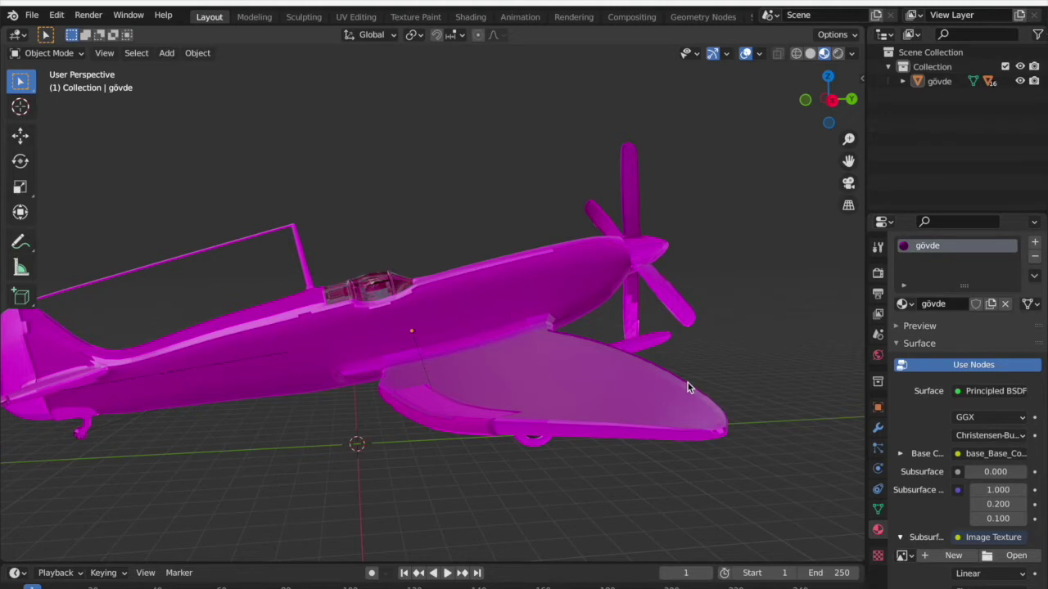
pyautogui.moveTo(544, 355); pyautogui.dragTo(543, 182, button='middle')
pyautogui.click(545, 355)
pyautogui.click(543, 182)
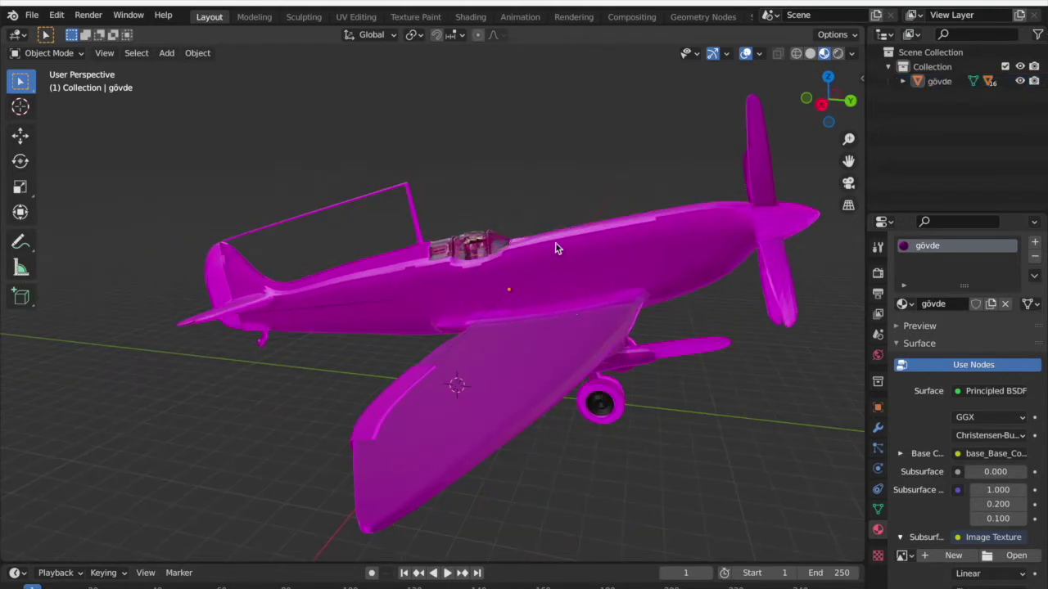
pyautogui.moveTo(631, 243); pyautogui.dragTo(590, 254, button='middle')
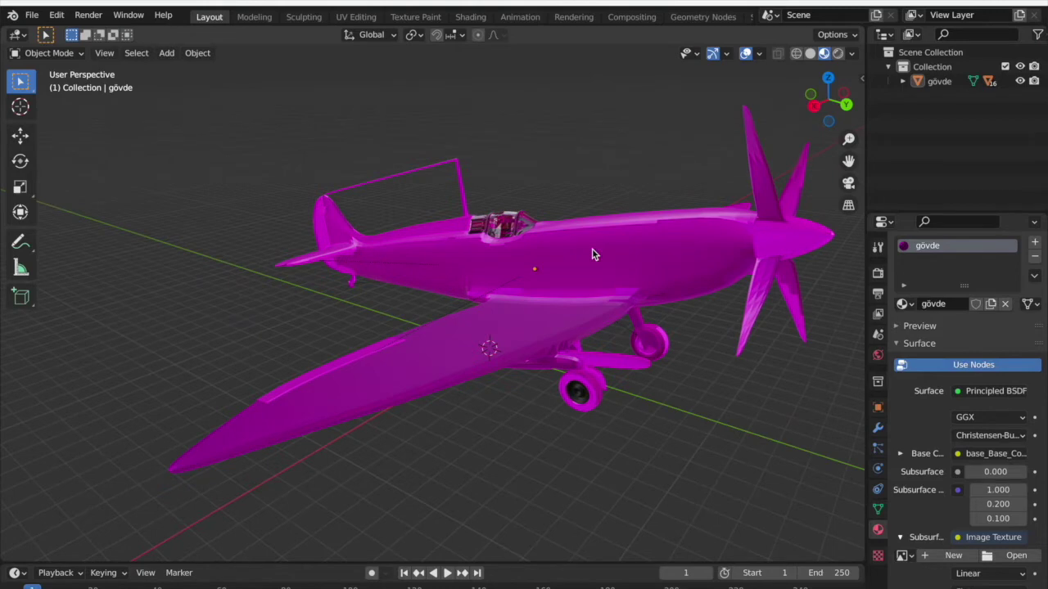
pyautogui.click(593, 254)
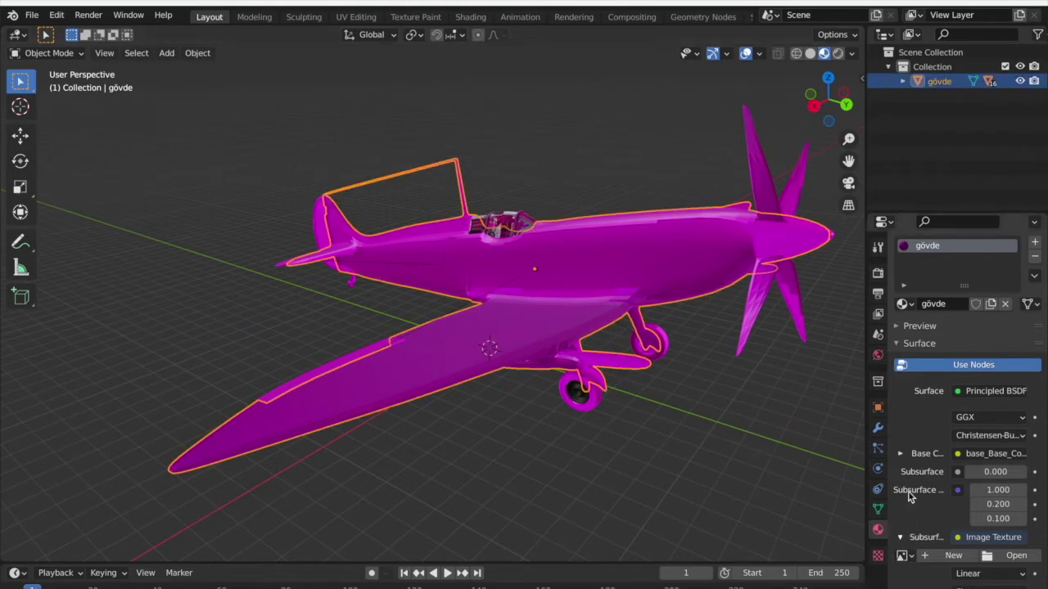
# - Turn off Use Nodes on the body material and set its base colour to red
pyautogui.scroll(-1, 909, 497)
pyautogui.click(964, 341)
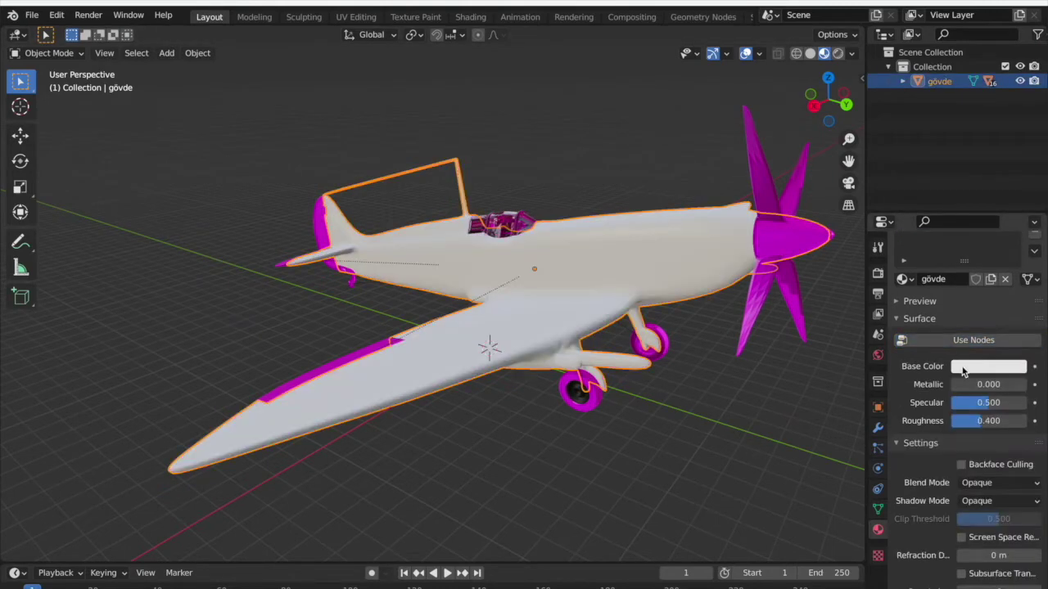
pyautogui.click(972, 370)
pyautogui.moveTo(964, 226); pyautogui.dragTo(990, 250)
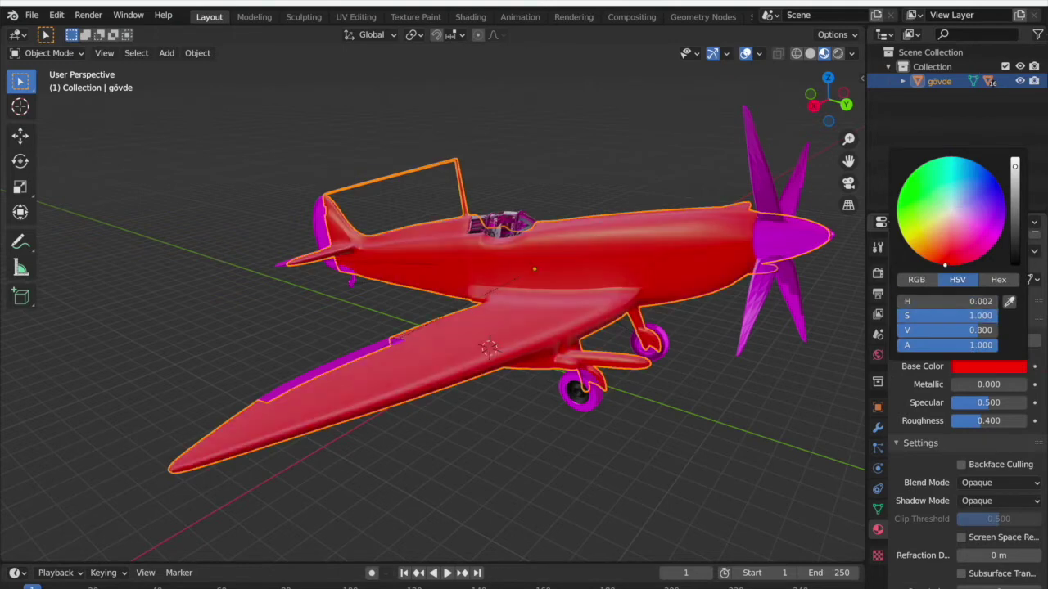
pyautogui.click(788, 376)
pyautogui.moveTo(788, 376); pyautogui.dragTo(786, 360, button='middle')
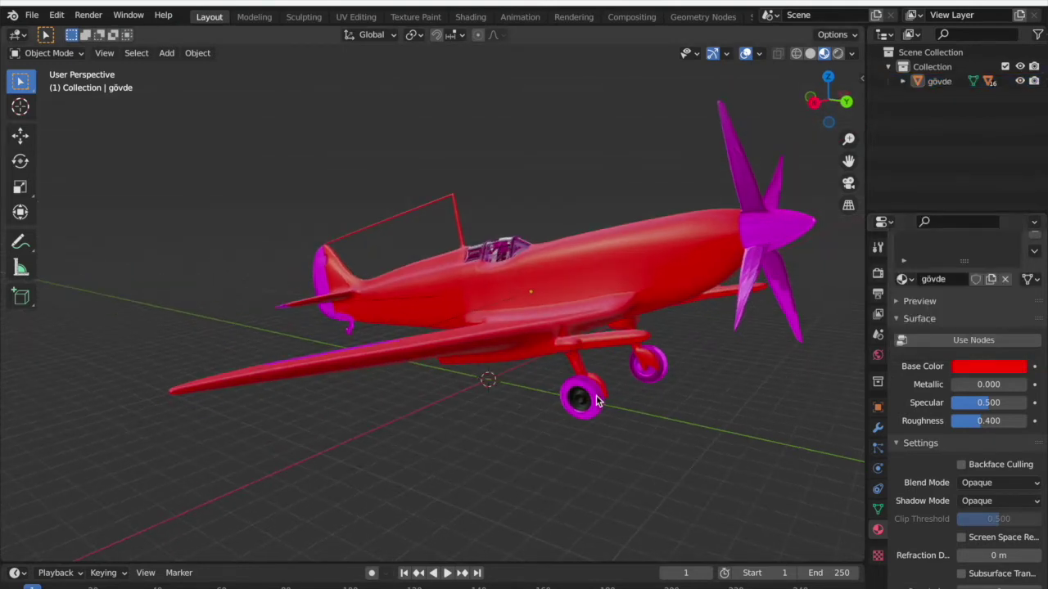
# - Give the wheels and propeller plain black base colours without nodes
pyautogui.click(597, 401)
pyautogui.click(999, 342)
pyautogui.click(986, 366)
pyautogui.moveTo(1015, 161); pyautogui.dragTo(1015, 264)
pyautogui.click(761, 221)
pyautogui.click(973, 340)
pyautogui.click(986, 367)
pyautogui.moveTo(1015, 162); pyautogui.dragTo(854, 264)
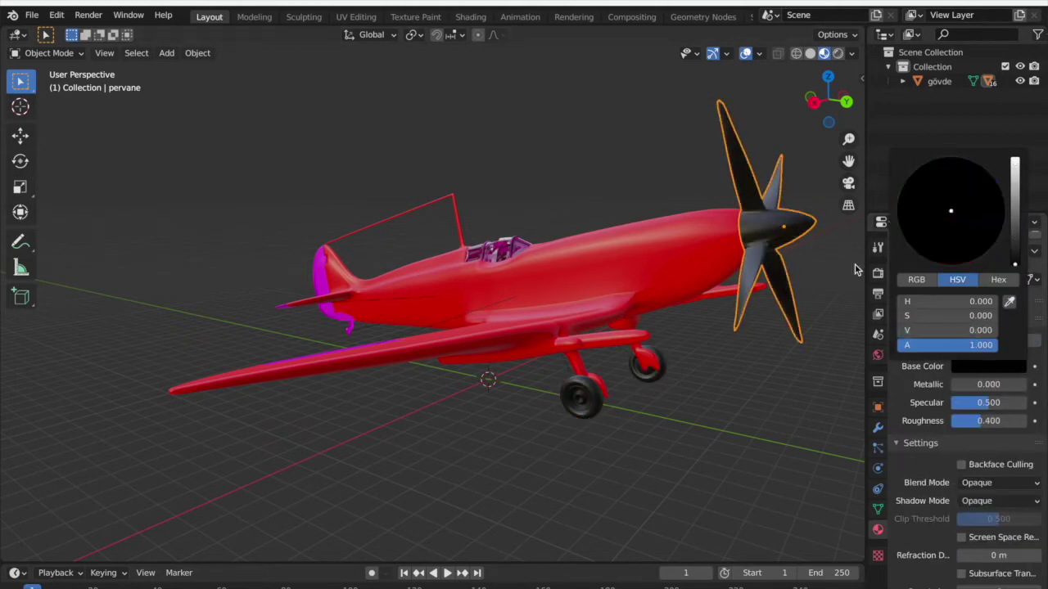
# - Switch the wing and canopy materials off nodes, making the wing red
pyautogui.scroll(3, 491, 368)
pyautogui.click(438, 461)
pyautogui.click(973, 340)
pyautogui.click(986, 366)
pyautogui.click(1000, 211)
pyautogui.moveTo(573, 327)
pyautogui.mouseDown(button='middle')
pyautogui.moveTo(682, 341)
pyautogui.moveTo(573, 327)
pyautogui.mouseUp(button='middle')
pyautogui.click(393, 352)
pyautogui.click(973, 339)
pyautogui.click(986, 367)
pyautogui.click(1001, 210)
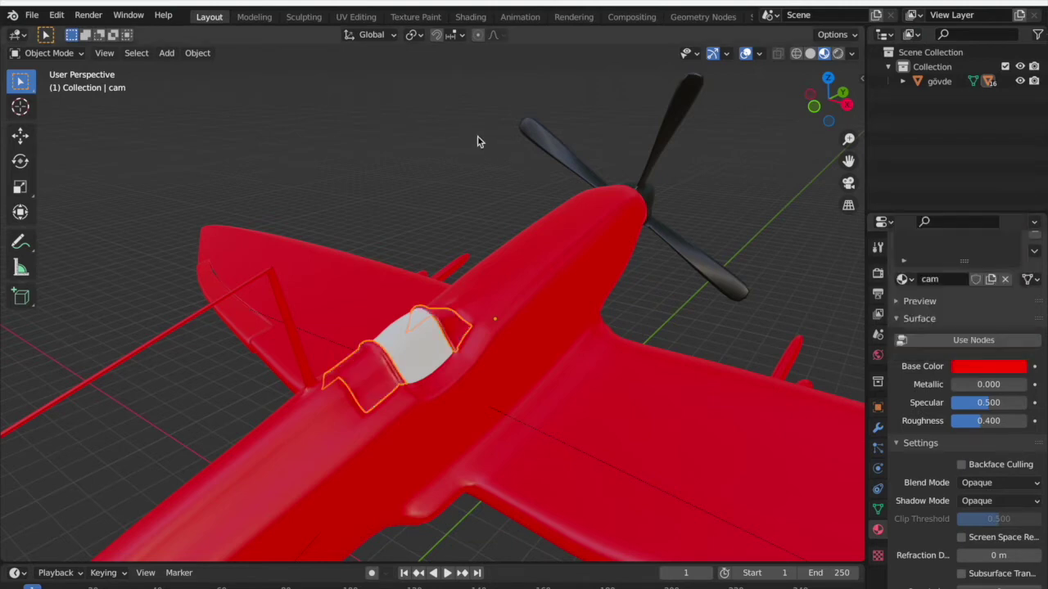
# - Make the tail-wheel strut red and the tail wheel black
pyautogui.scroll(5, 496, 227)
pyautogui.moveTo(497, 229); pyautogui.dragTo(521, 464, button='middle')
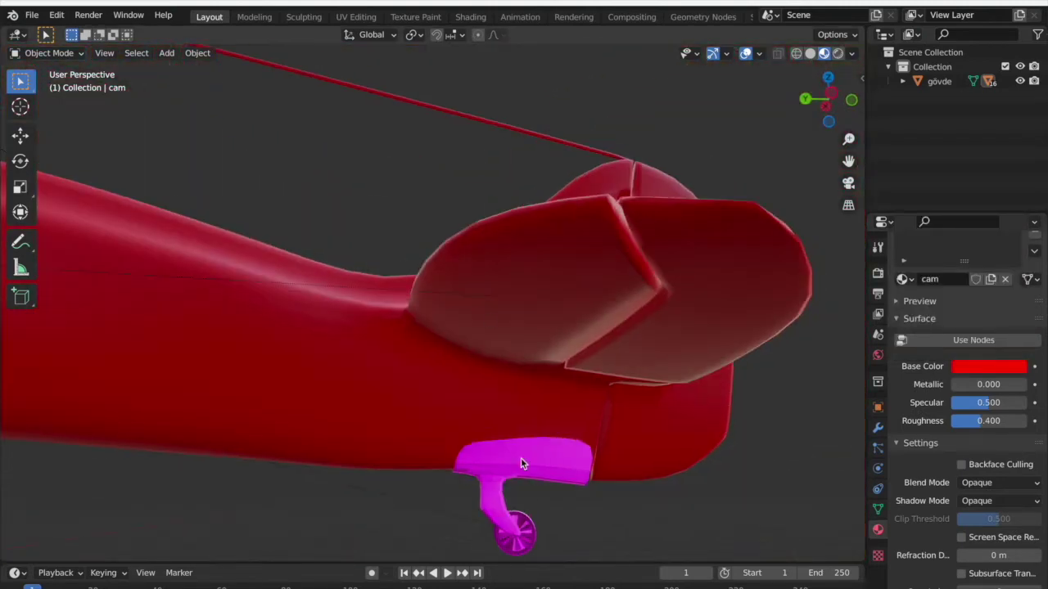
pyautogui.click(520, 465)
pyautogui.click(974, 339)
pyautogui.click(986, 367)
pyautogui.click(1001, 210)
pyautogui.click(514, 532)
pyautogui.click(974, 339)
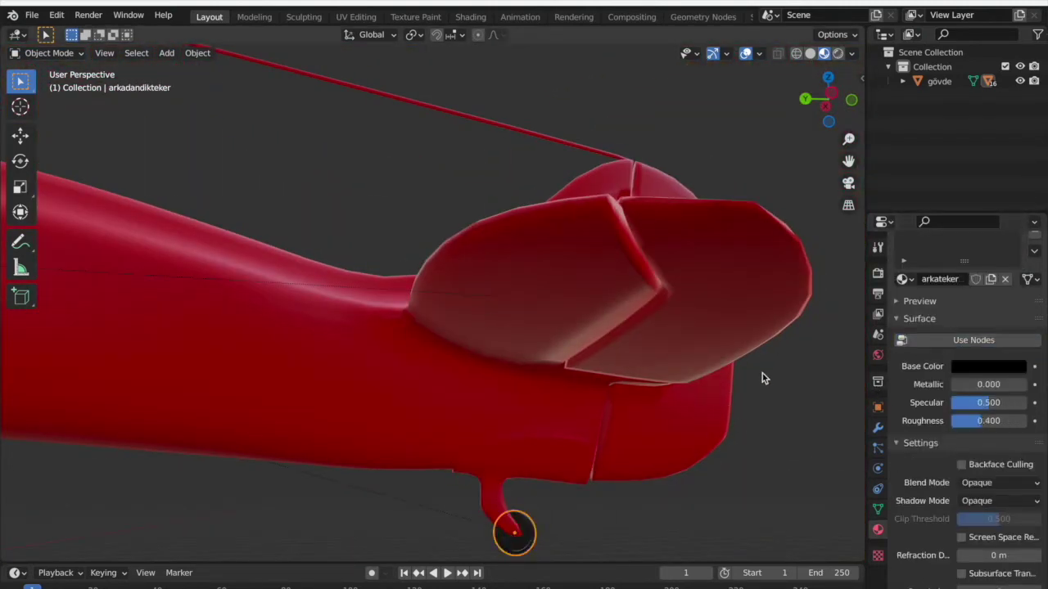
# - Zoom and scroll the view to check the recoloured plane
pyautogui.scroll(-6, 762, 377)
pyautogui.scroll(-6, 762, 377)
pyautogui.scroll(-10, 627, 330)
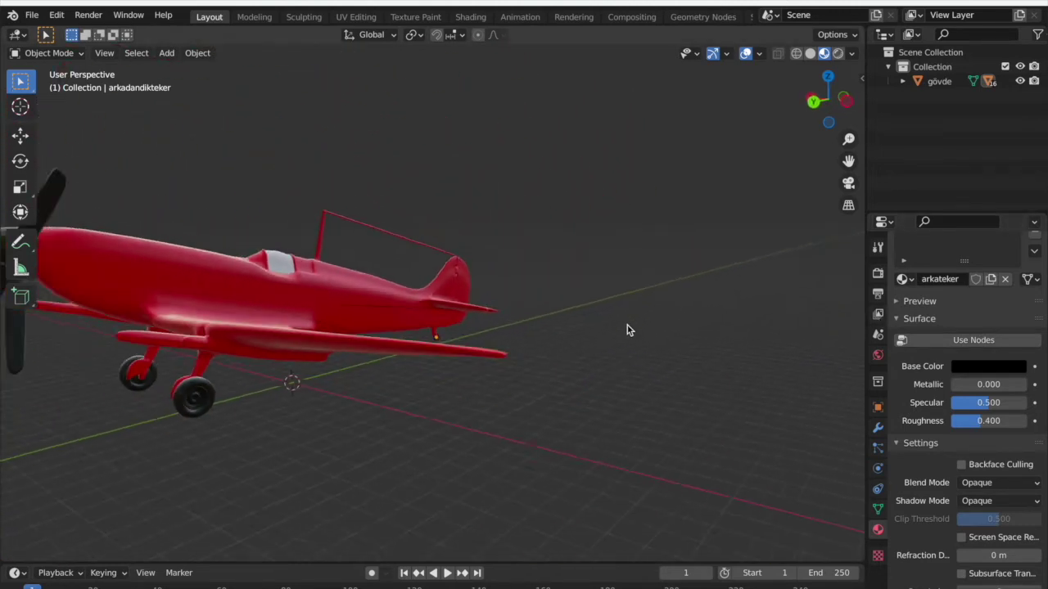
pyautogui.scroll(4, 627, 330)
pyautogui.scroll(-10, 627, 330)
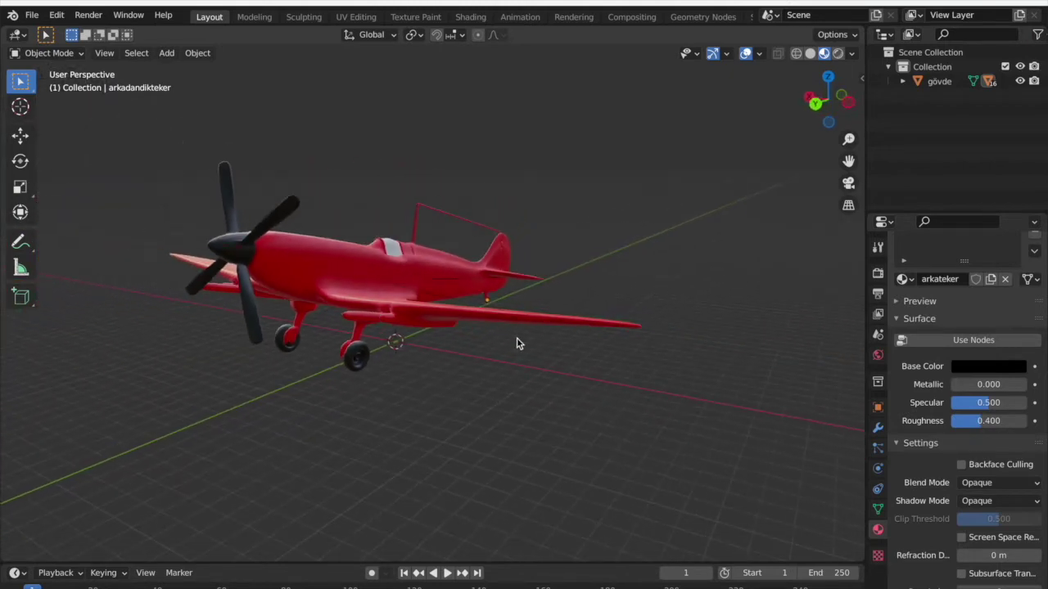
pyautogui.hscroll(-10, 517, 343)
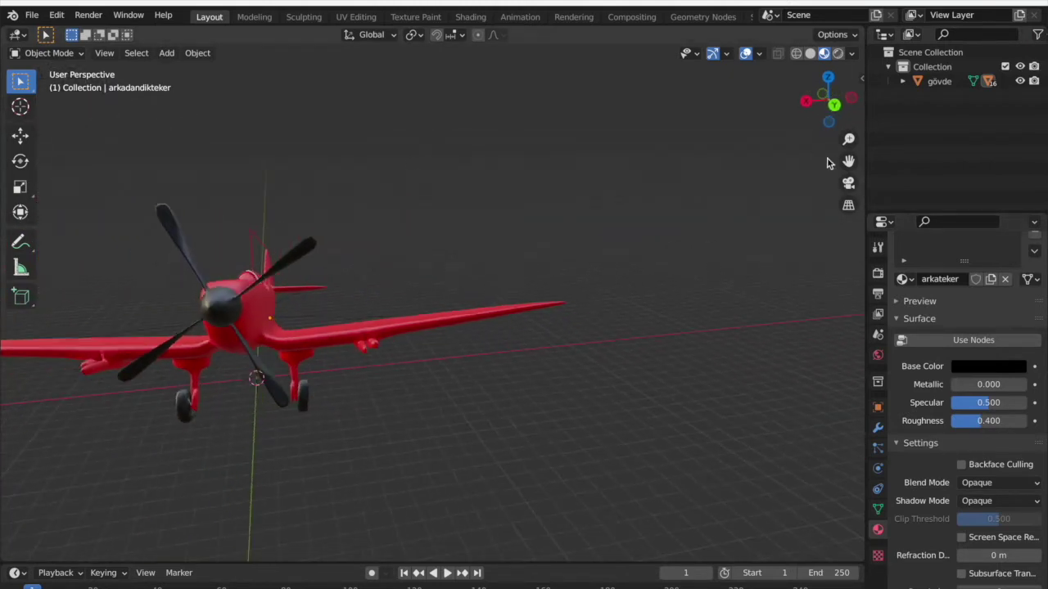
pyautogui.keyDown('shift'); pyautogui.hscroll(-10, 551, 240); pyautogui.keyUp('shift')
pyautogui.hscroll(-10, 551, 240)
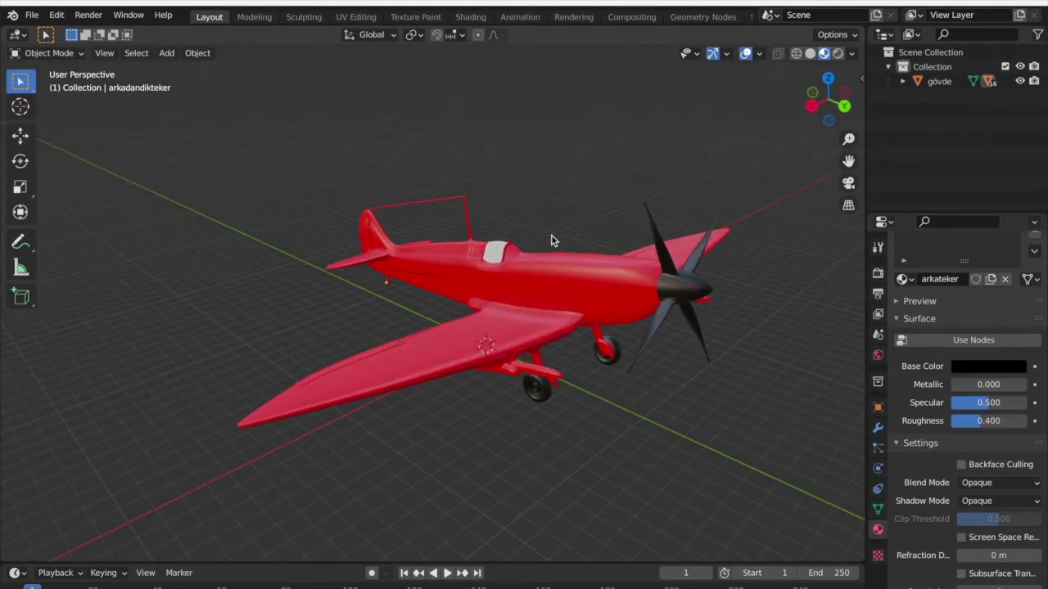
pyautogui.hscroll(-10, 552, 236)
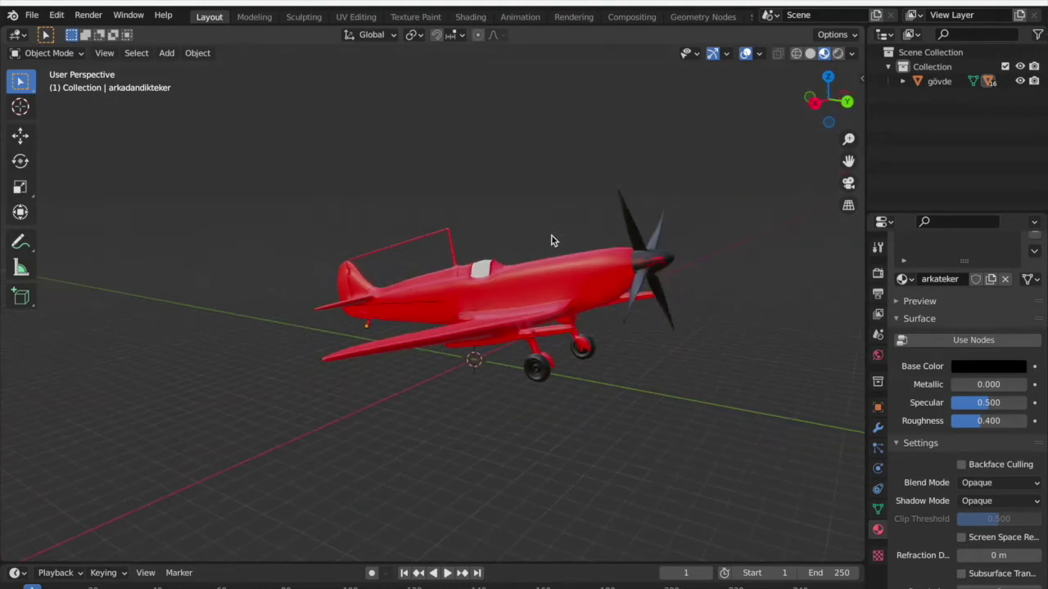
# - Add a camera and slide it along X toward the plane's tail
pyautogui.click(167, 52)
pyautogui.moveTo(214, 266)
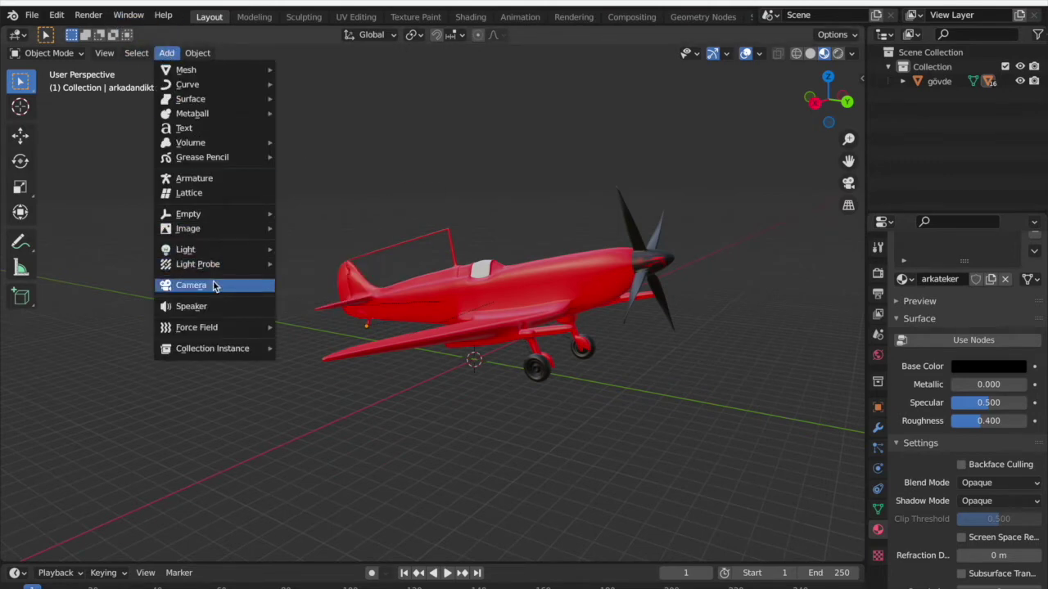
pyautogui.click(215, 284)
pyautogui.click(22, 144)
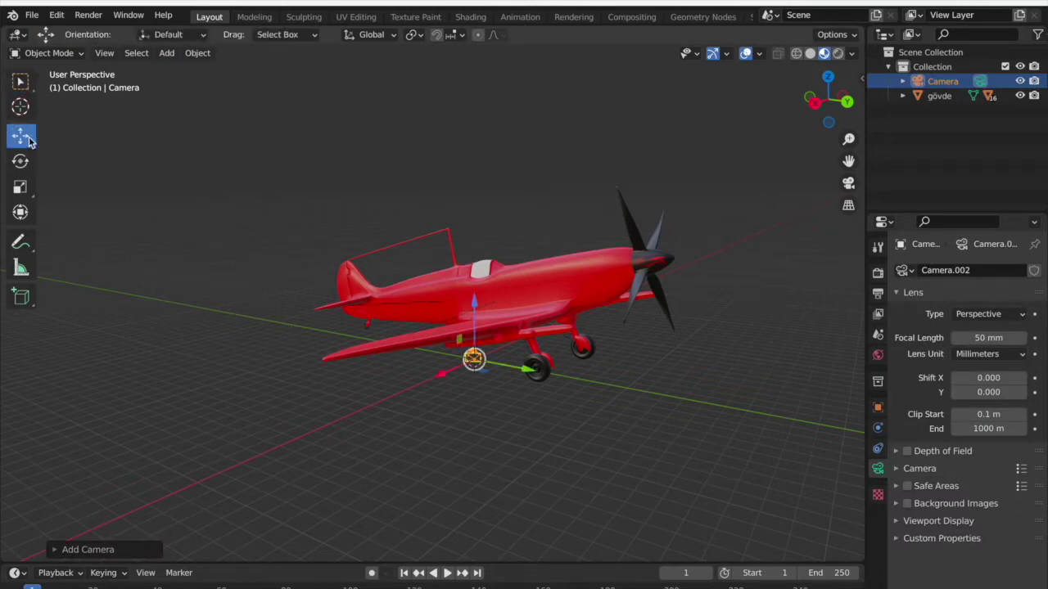
pyautogui.moveTo(442, 373); pyautogui.dragTo(199, 513)
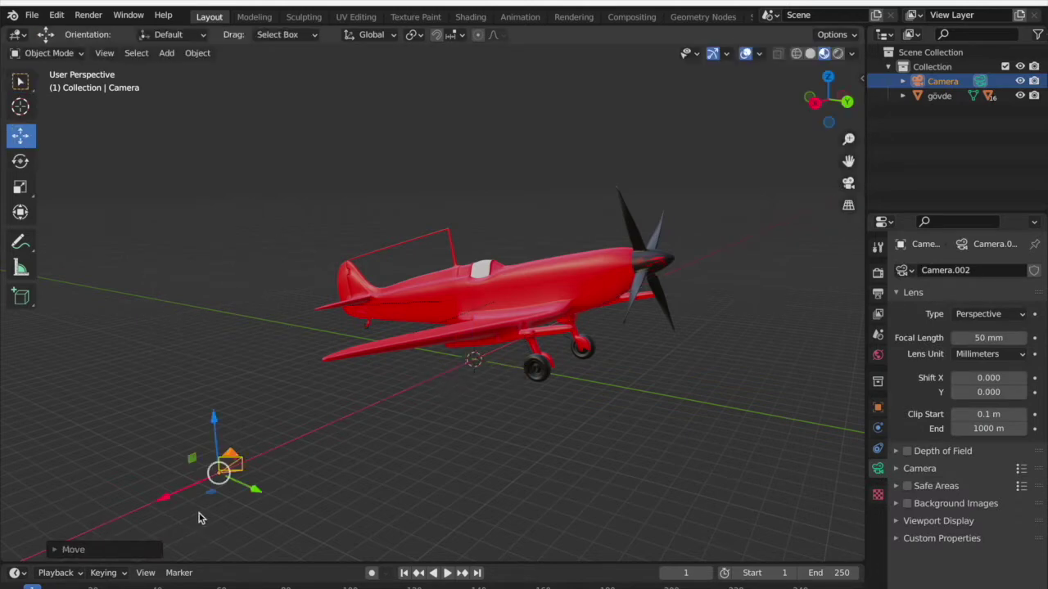
pyautogui.moveTo(214, 360); pyautogui.dragTo(231, 336, button='middle')
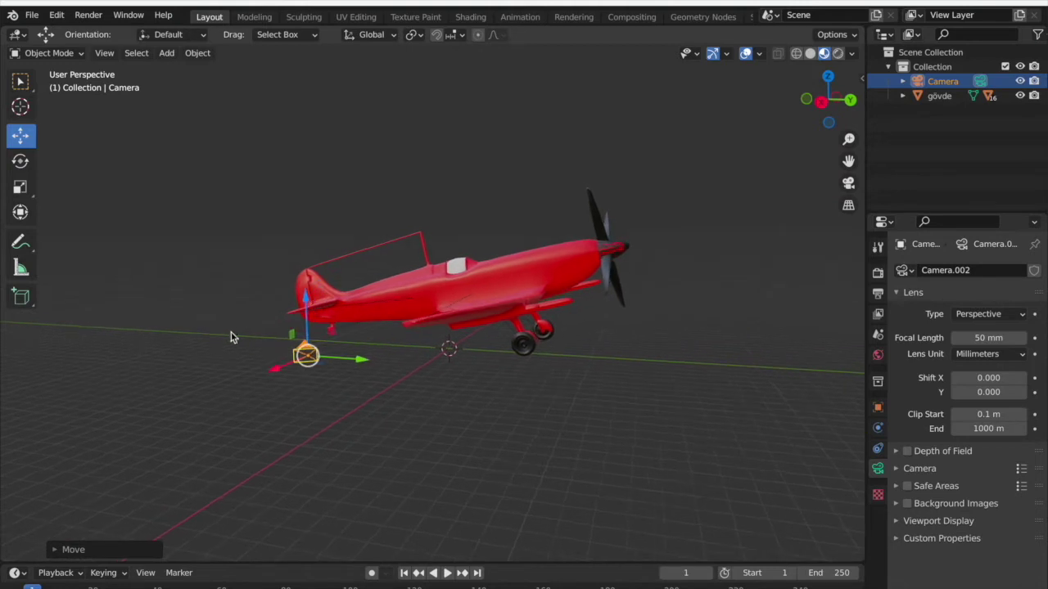
# - Rotate and tilt the camera toward the fuselage, check its view, then reselect it
pyautogui.click(20, 161)
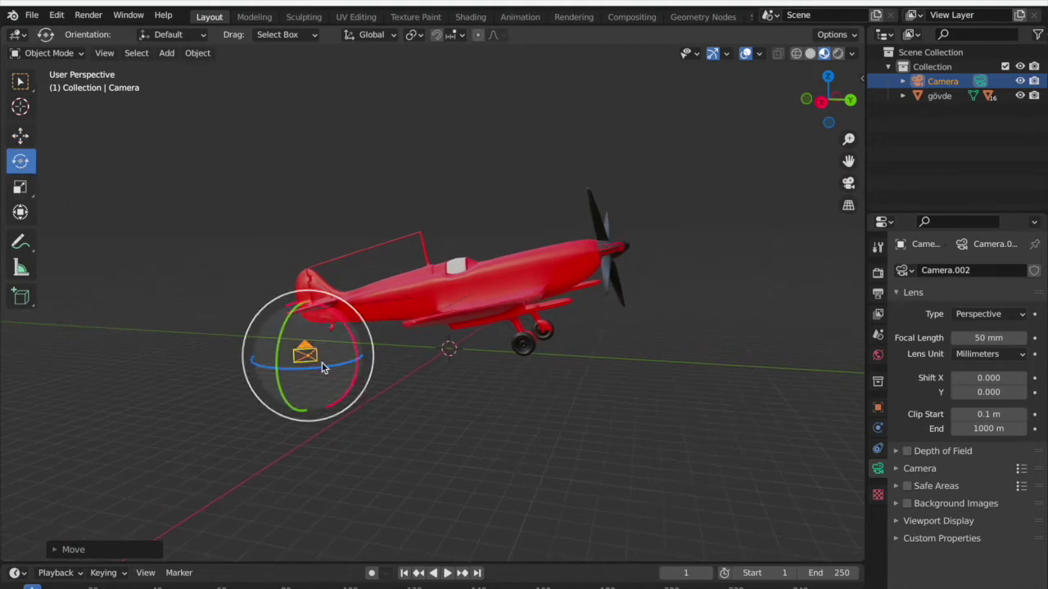
pyautogui.moveTo(320, 369)
pyautogui.mouseDown()
pyautogui.moveTo(301, 360)
pyautogui.moveTo(312, 370)
pyautogui.mouseUp()
pyautogui.moveTo(283, 330); pyautogui.dragTo(276, 338)
pyautogui.moveTo(277, 337); pyautogui.dragTo(274, 338, button='middle')
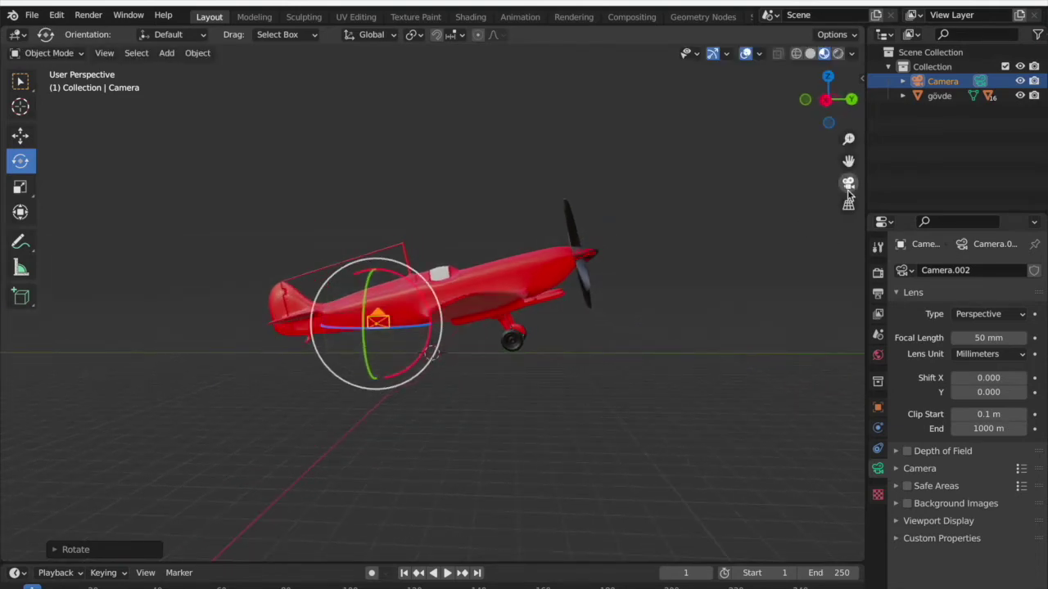
pyautogui.click(848, 183)
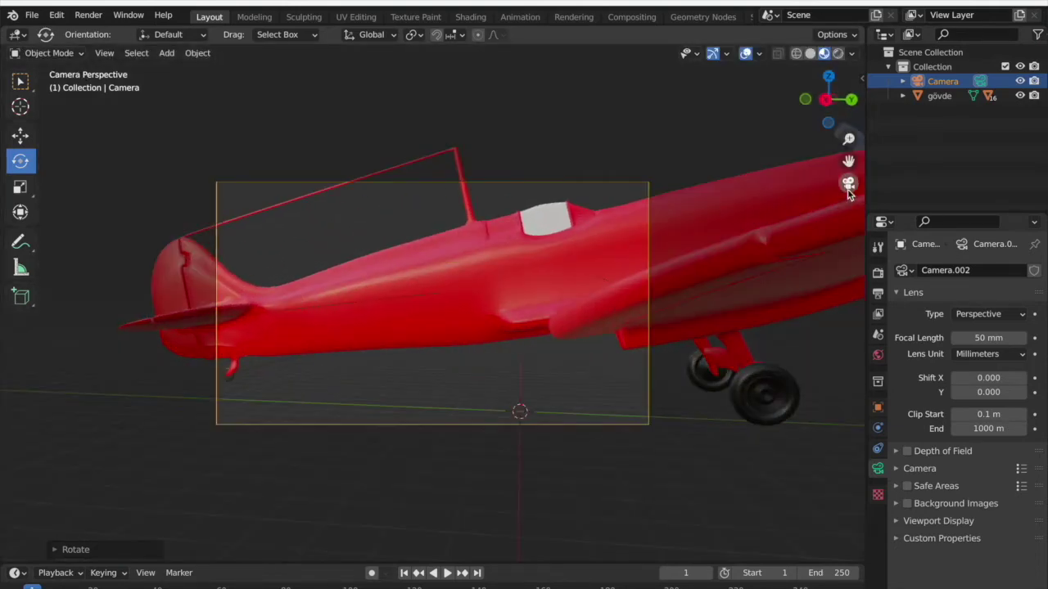
pyautogui.click(848, 185)
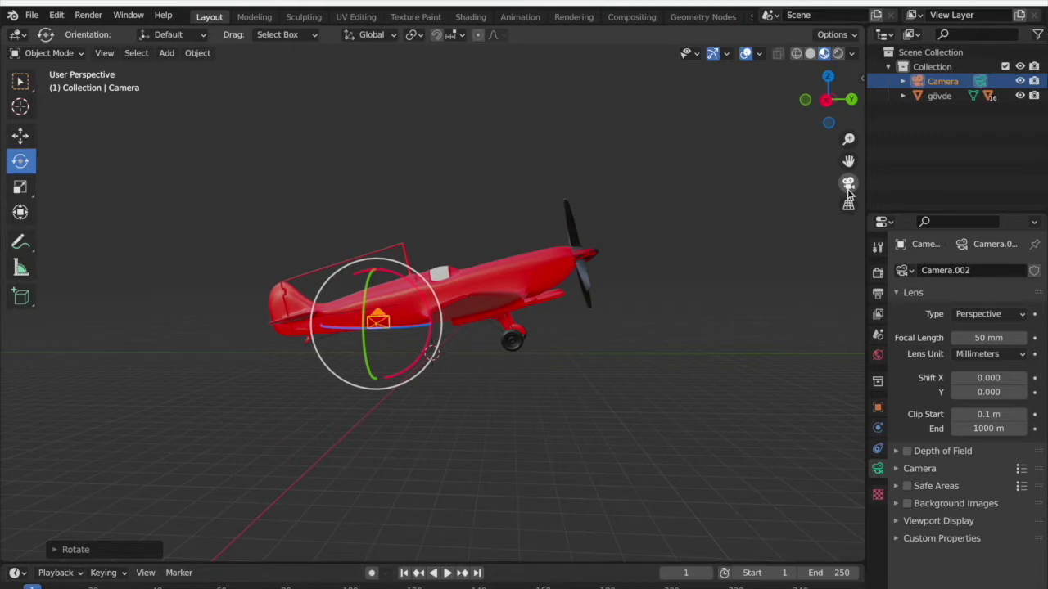
pyautogui.click(689, 343)
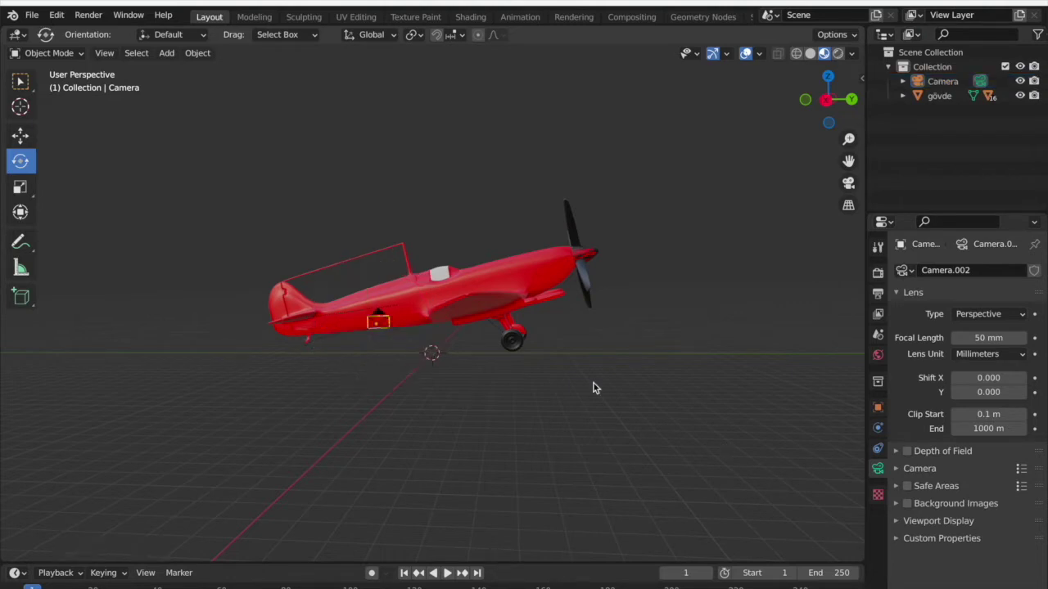
pyautogui.scroll(2, 378, 341)
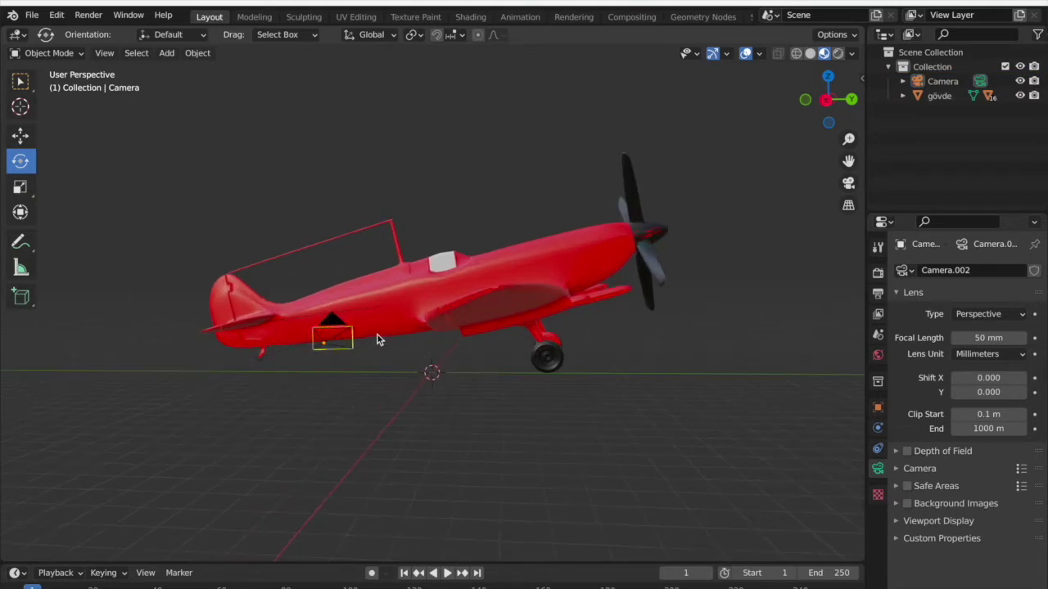
pyautogui.click(334, 354)
pyautogui.click(332, 357)
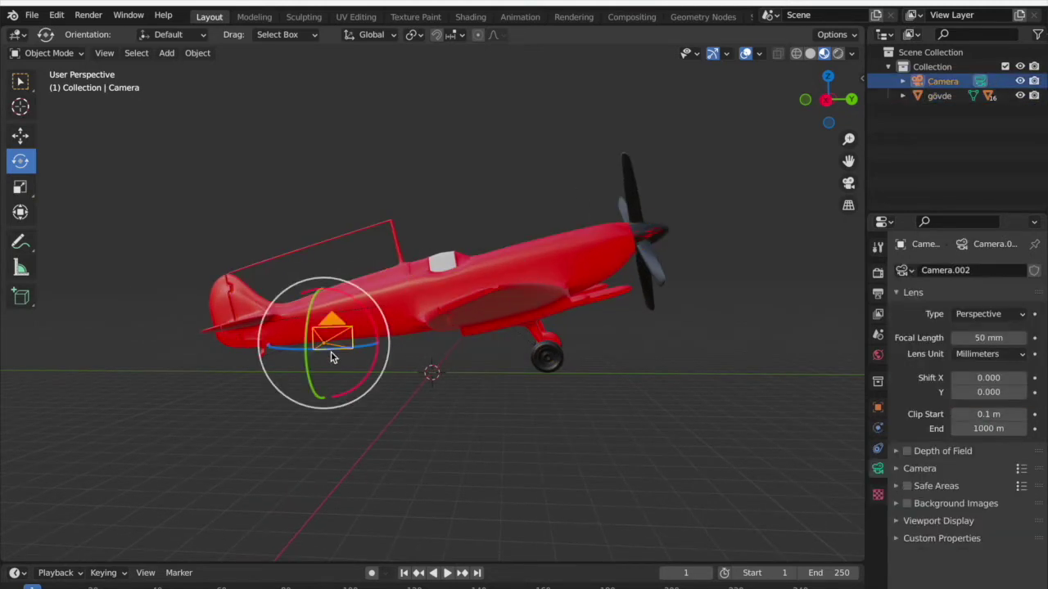
# - Add 'Looking at the plane clip.mov' from Downloads as the camera's background movie clip
pyautogui.click(899, 506)
pyautogui.click(930, 523)
pyautogui.scroll(-1, 930, 524)
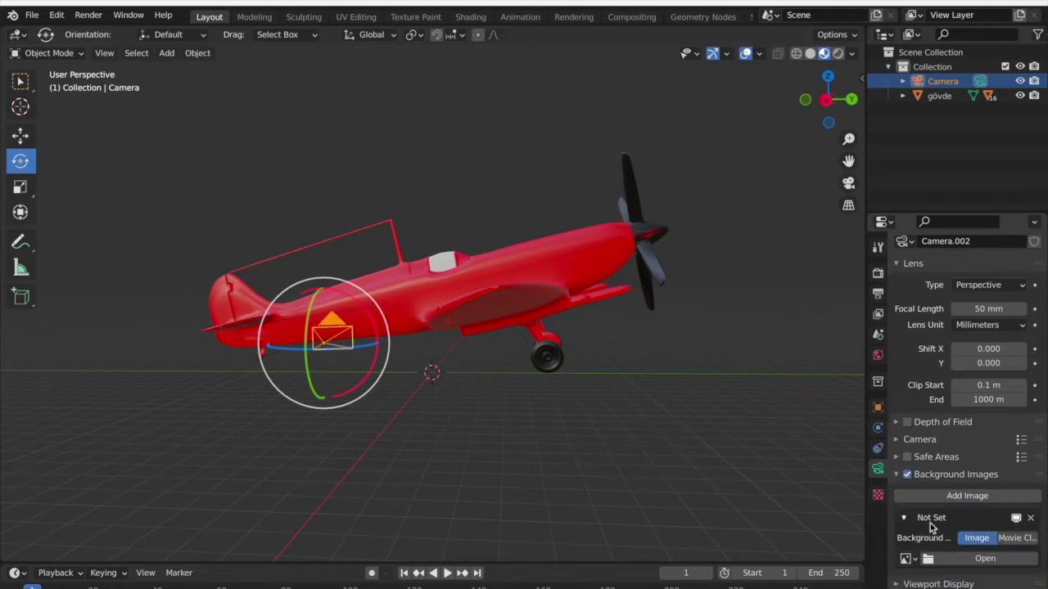
pyautogui.click(1013, 538)
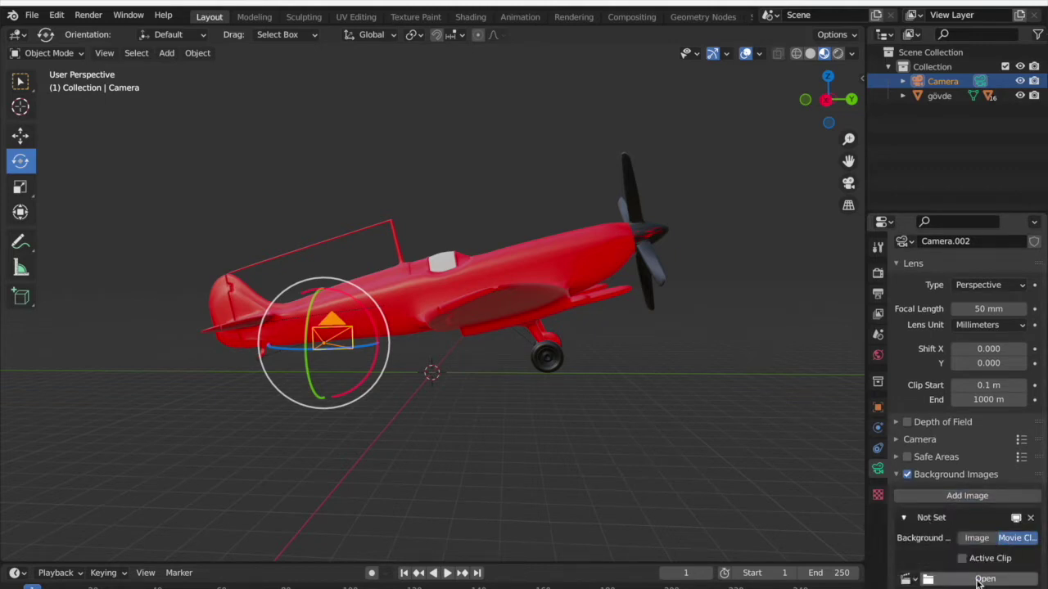
pyautogui.click(985, 579)
pyautogui.click(237, 151)
pyautogui.hotkey('ctrl', 'f')
pyautogui.write('lookin')
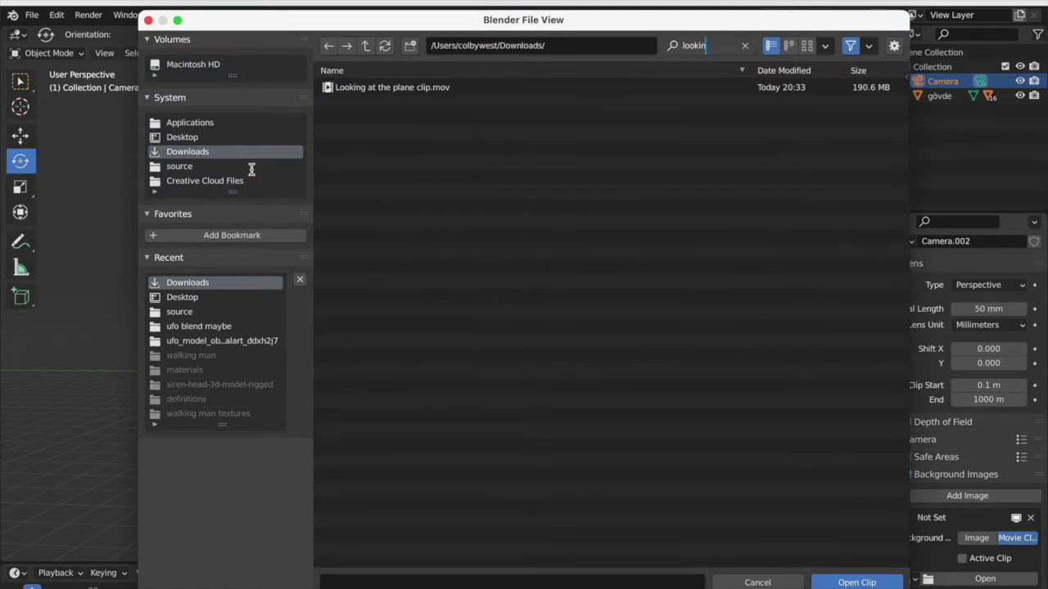
pyautogui.click(602, 89)
pyautogui.click(851, 582)
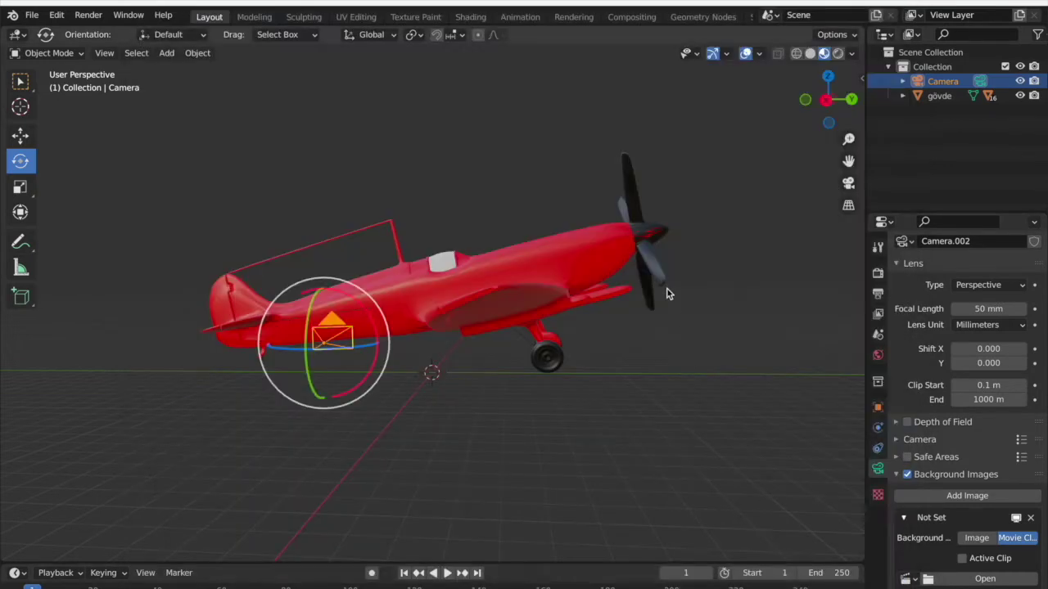
# - Play back the footage through the camera view, then exit it
pyautogui.press('KP_0')
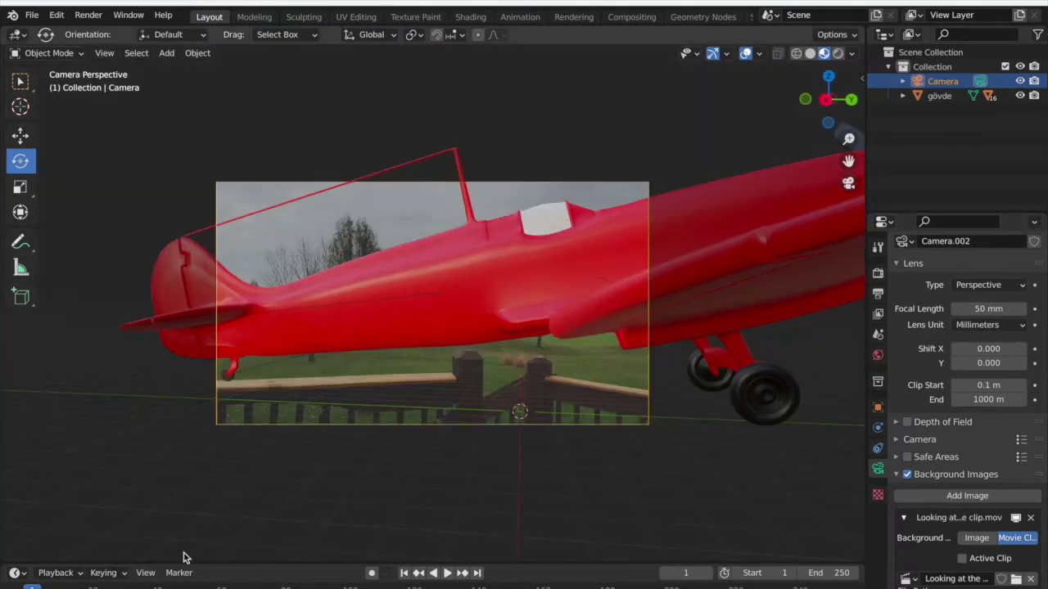
pyautogui.press('space')
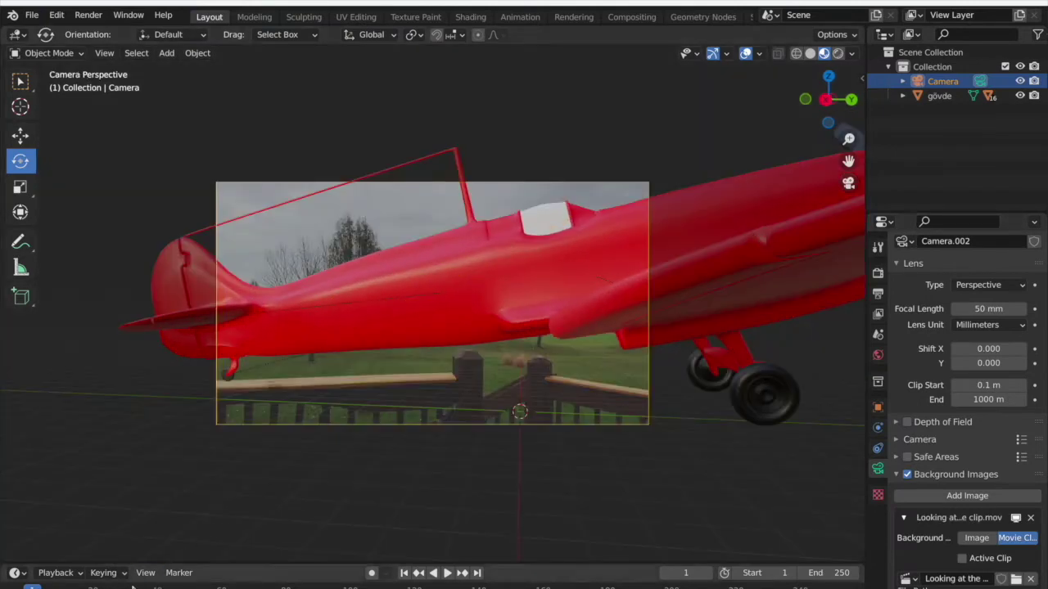
pyautogui.hotkey('shift', 'Left')
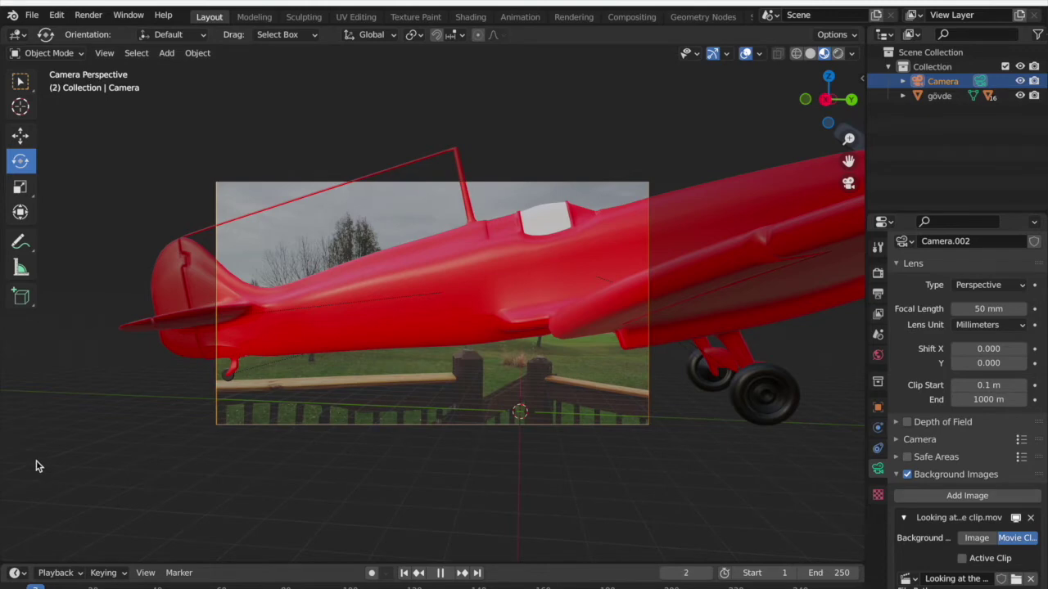
pyautogui.press('space')
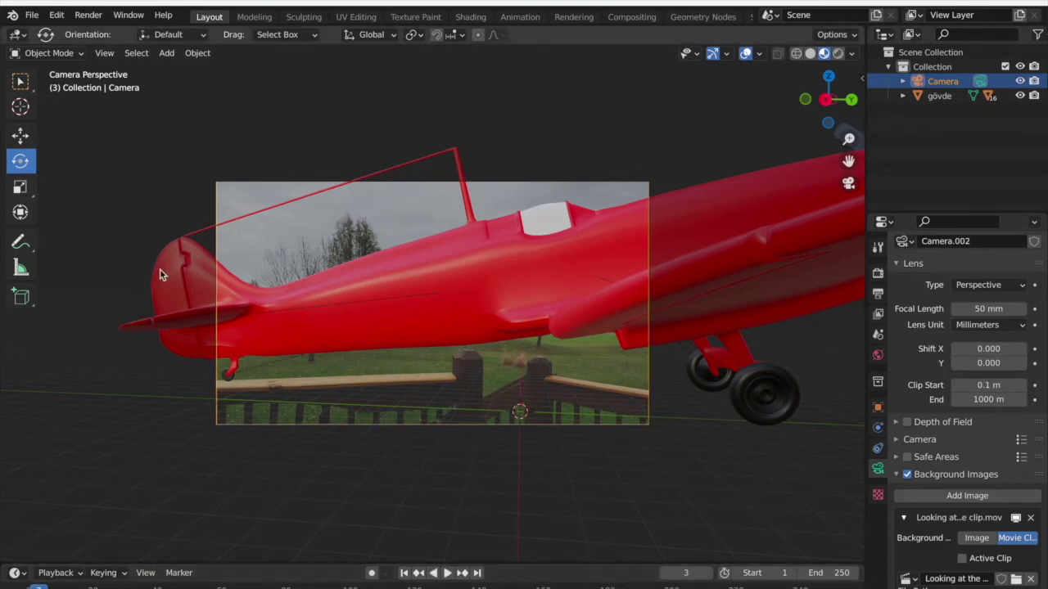
pyautogui.click(848, 183)
# - Move the gövde plane about 17 m along X out of shot, checking through the camera
pyautogui.click(483, 288)
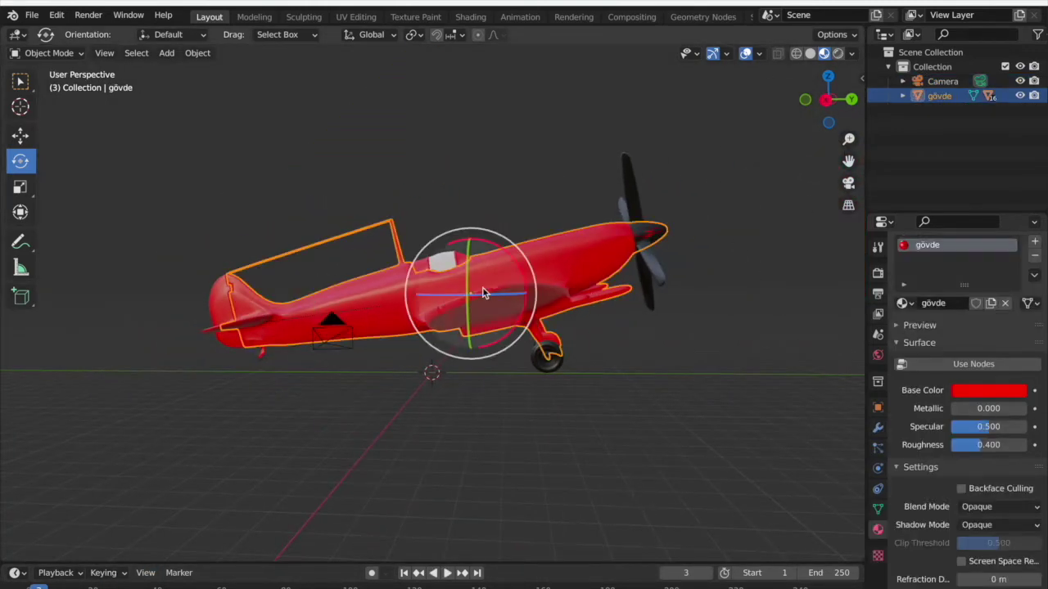
pyautogui.click(849, 182)
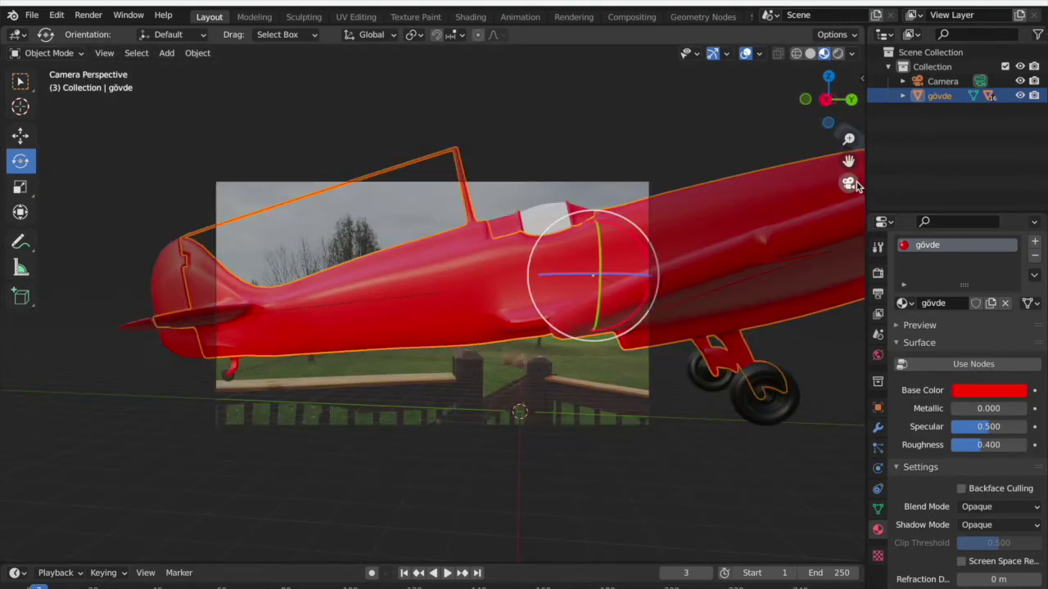
pyautogui.click(849, 183)
pyautogui.click(21, 135)
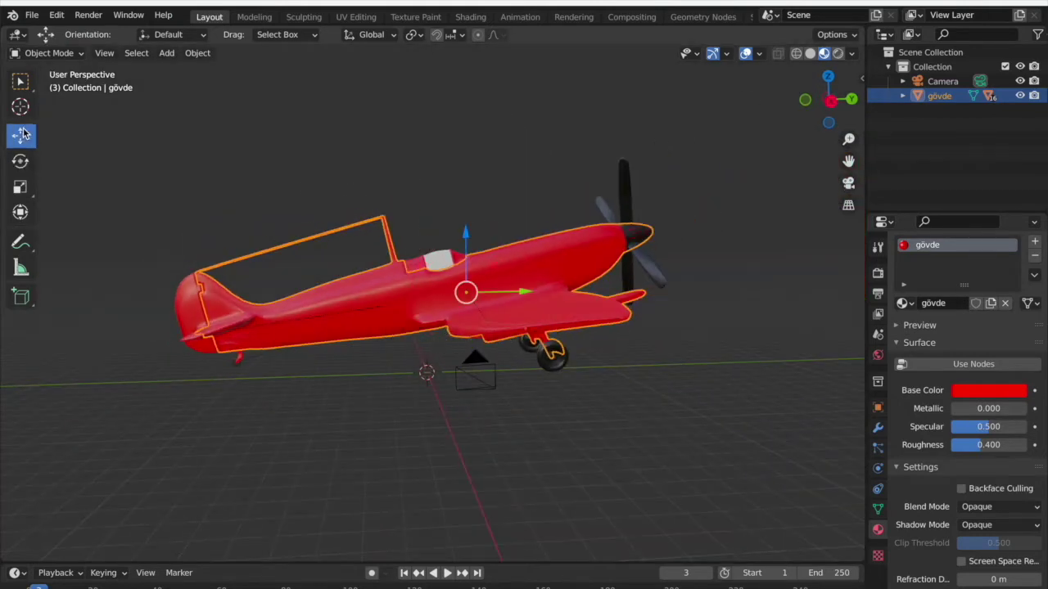
pyautogui.moveTo(530, 293); pyautogui.dragTo(123, 297)
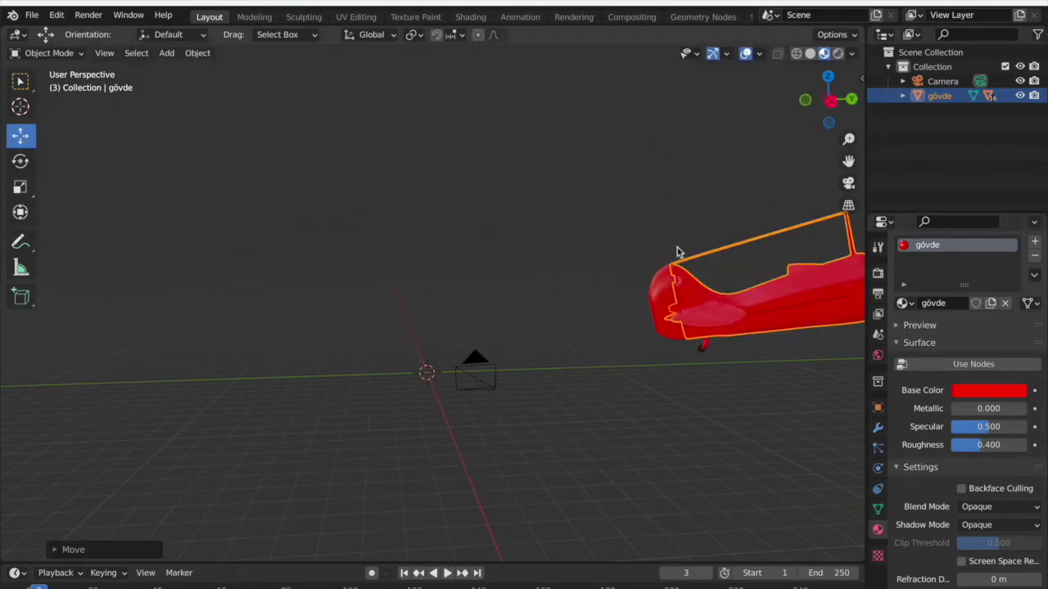
pyautogui.click(849, 183)
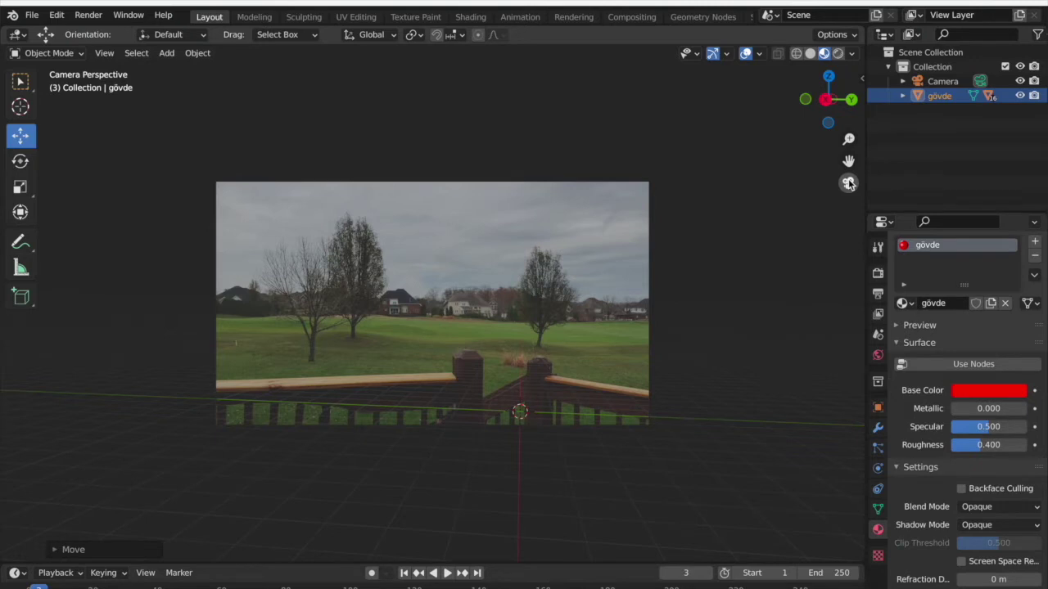
pyautogui.click(849, 183)
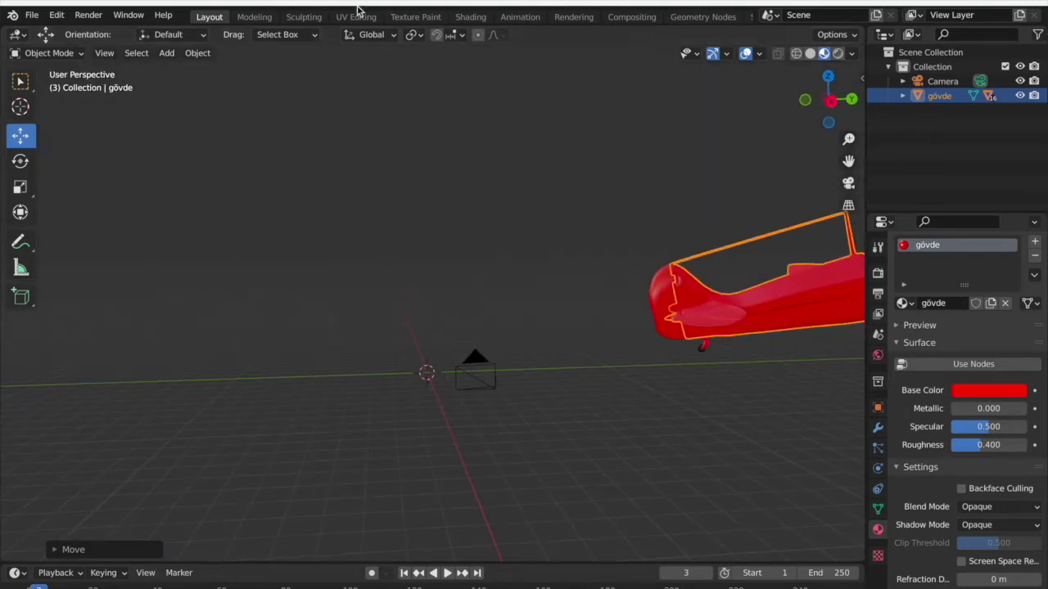
# - Add a Plane mesh and scale it up greatly, checking its size through the camera
pyautogui.click(167, 54)
pyautogui.moveTo(186, 71)
pyautogui.click(305, 71)
pyautogui.moveTo(409, 305); pyautogui.dragTo(121, 199, button='middle')
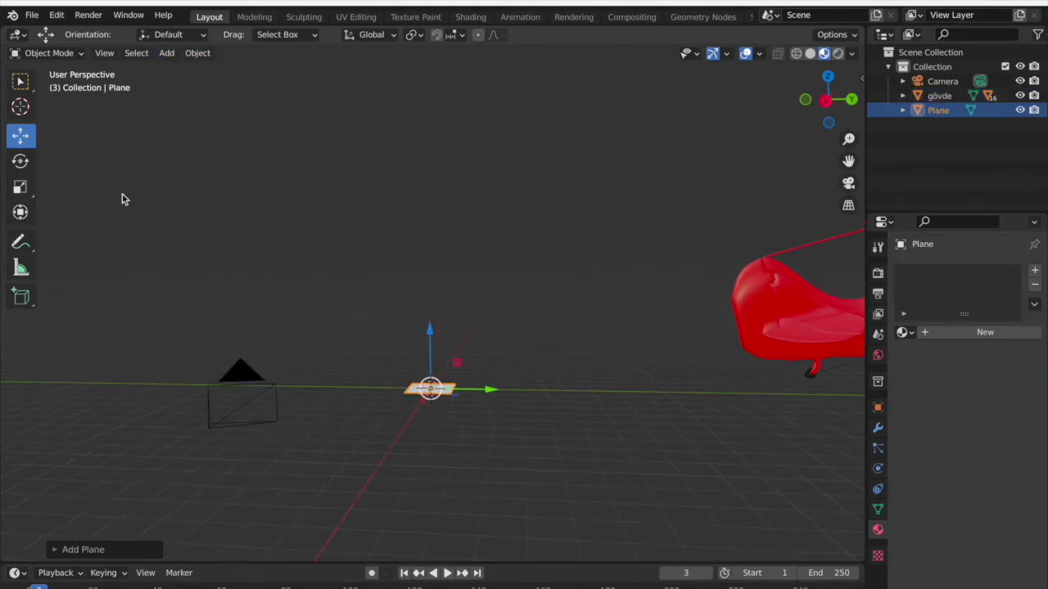
pyautogui.click(21, 188)
pyautogui.moveTo(490, 367); pyautogui.dragTo(51, 73)
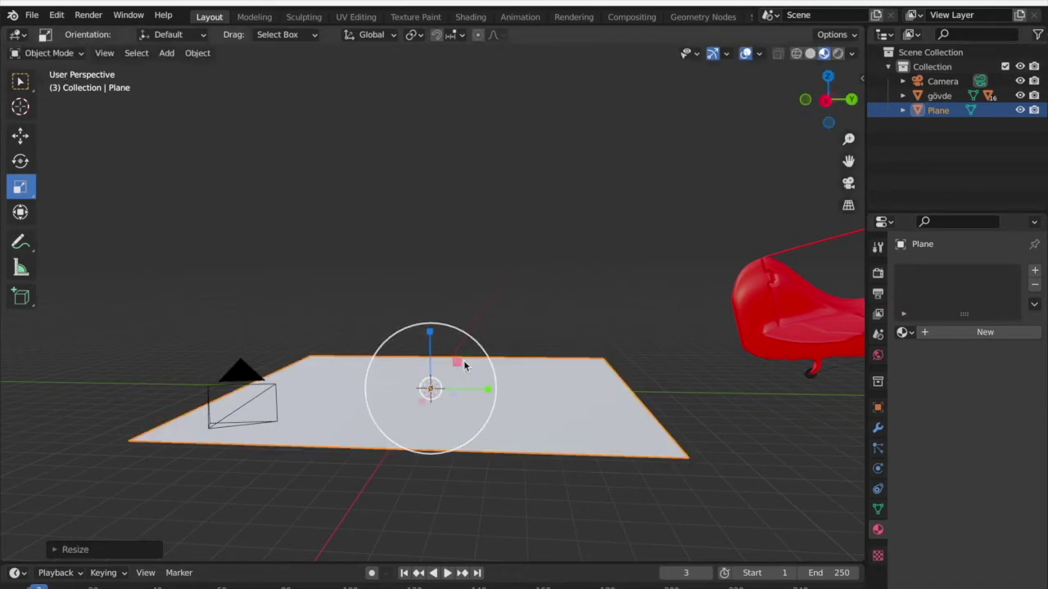
pyautogui.moveTo(487, 349); pyautogui.dragTo(628, 242)
pyautogui.click(848, 184)
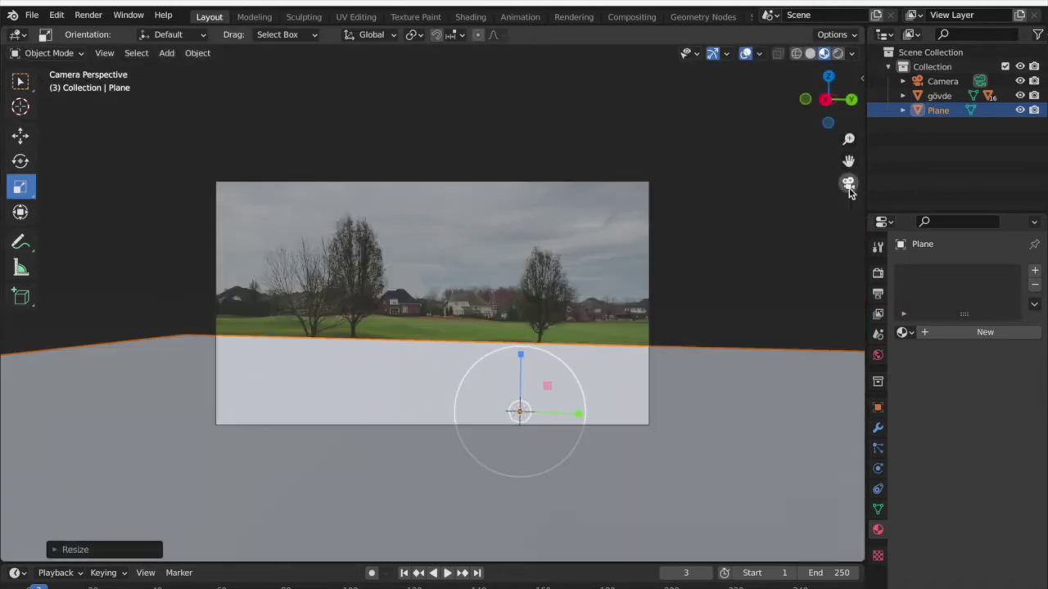
pyautogui.moveTo(573, 374); pyautogui.dragTo(688, 283)
pyautogui.click(670, 288)
pyautogui.moveTo(669, 288); pyautogui.dragTo(669, 288, button='middle')
pyautogui.scroll(-3, 670, 287)
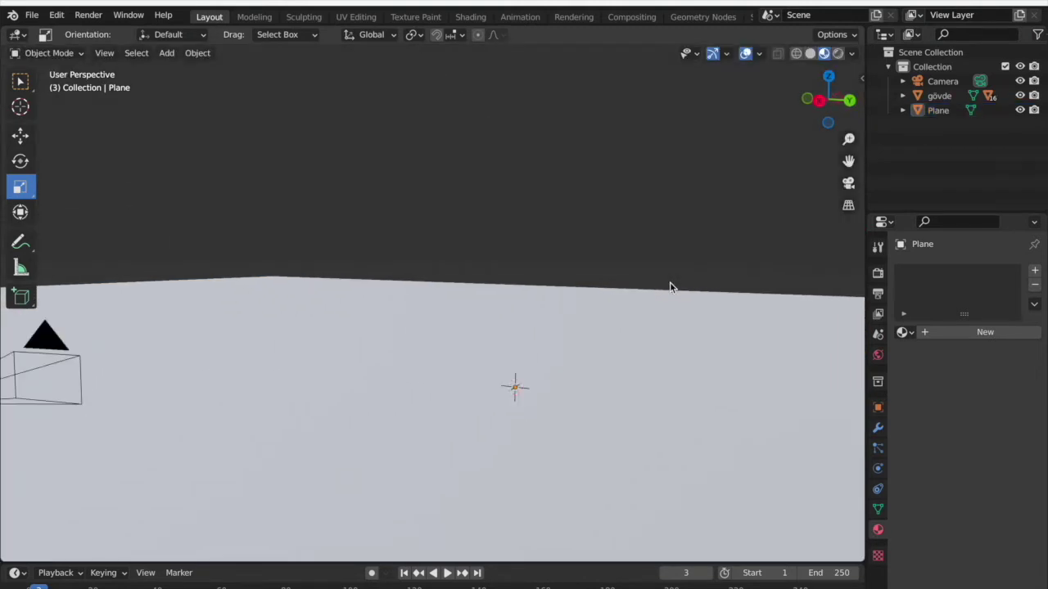
# - In camera view, lower the plane along Z toward the footage horizon
pyautogui.click(538, 372)
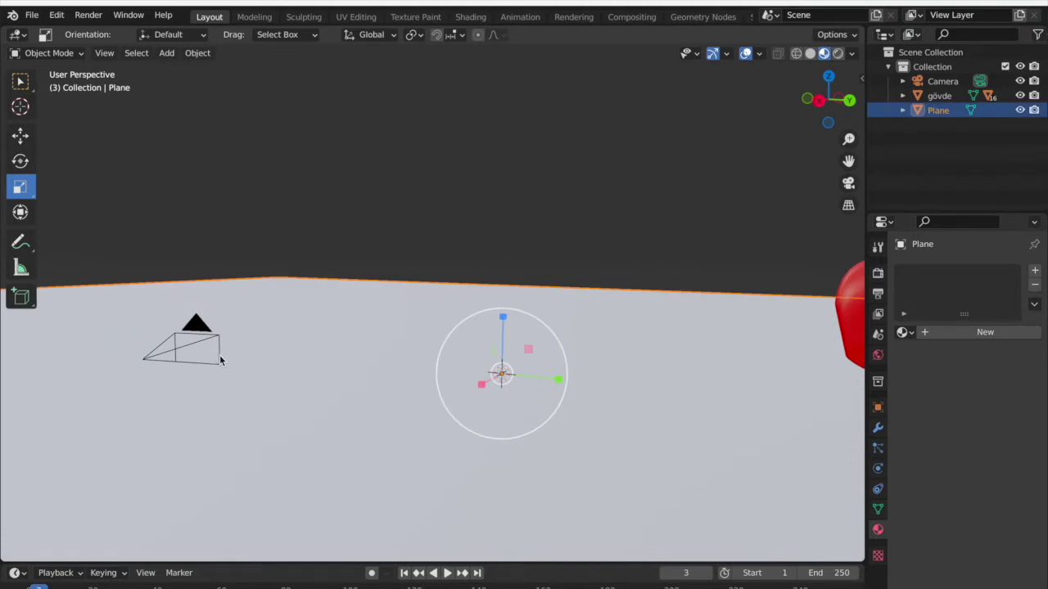
pyautogui.click(220, 360)
pyautogui.press('KP_0')
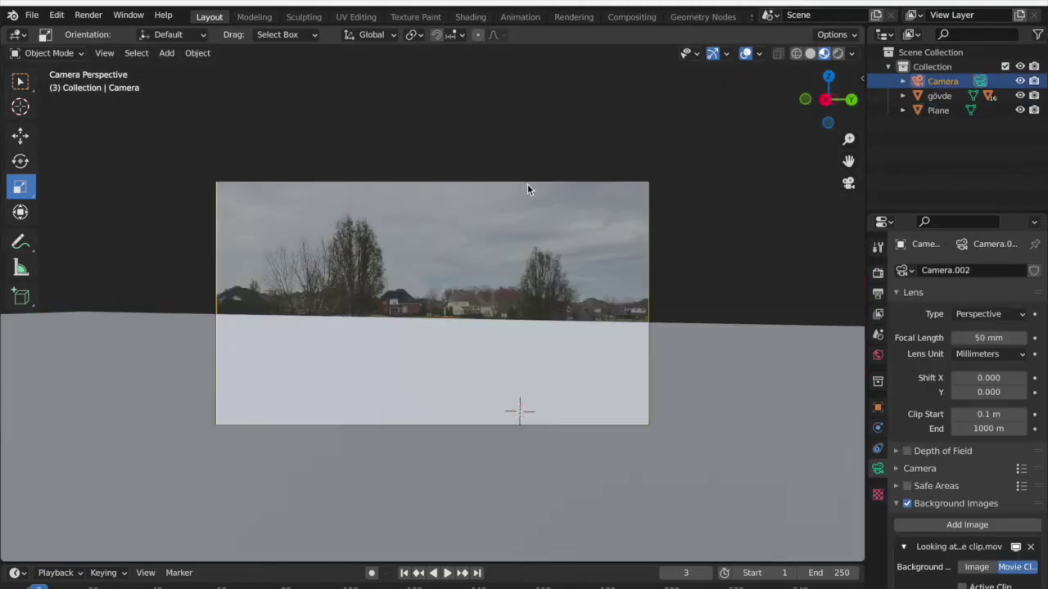
pyautogui.click(18, 137)
pyautogui.click(540, 464)
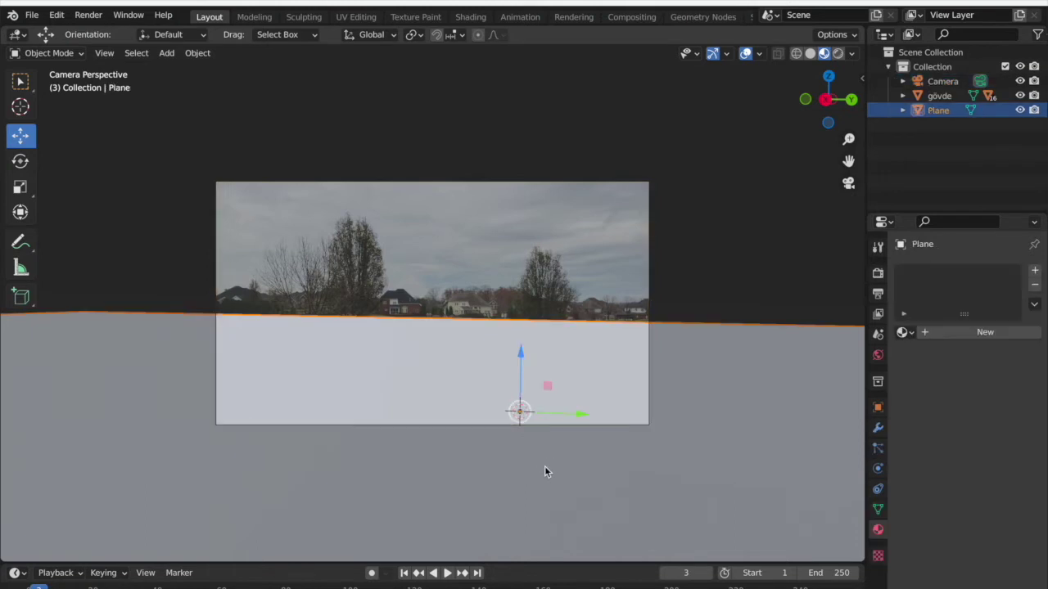
pyautogui.moveTo(516, 351); pyautogui.dragTo(537, 541)
pyautogui.click(683, 290)
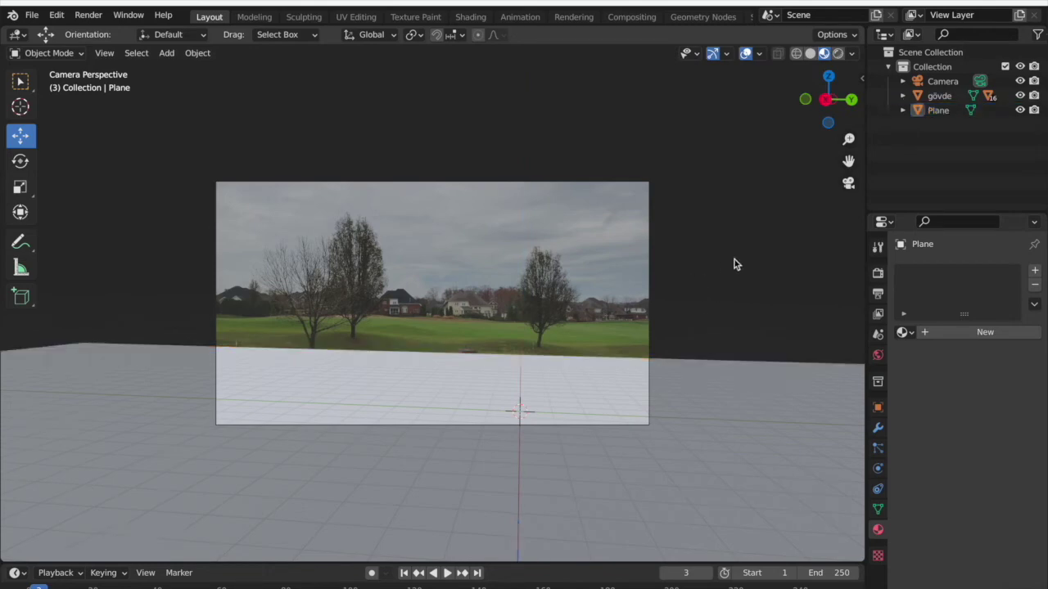
pyautogui.click(846, 184)
# - Enlarge the plane further and lower it about 3.39 m until its edge meets the horizon
pyautogui.click(552, 362)
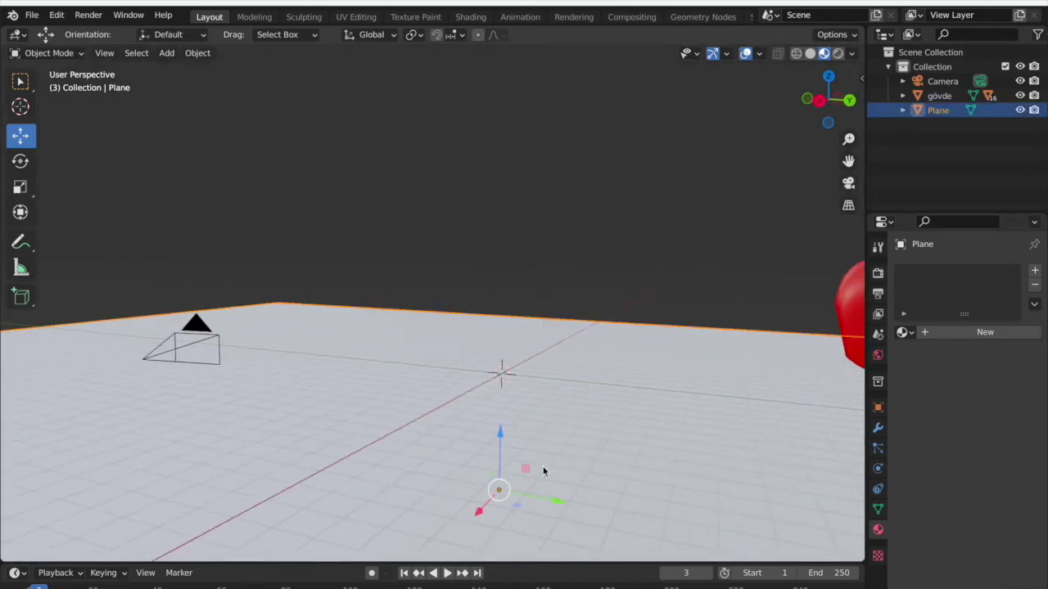
pyautogui.click(20, 161)
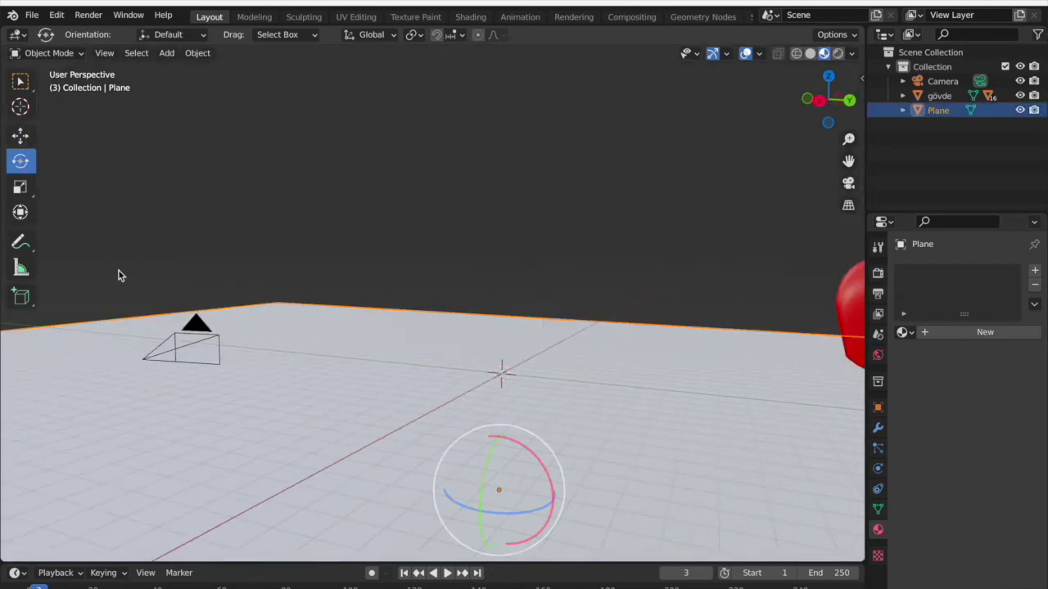
pyautogui.click(20, 186)
pyautogui.moveTo(547, 449); pyautogui.dragTo(684, 335)
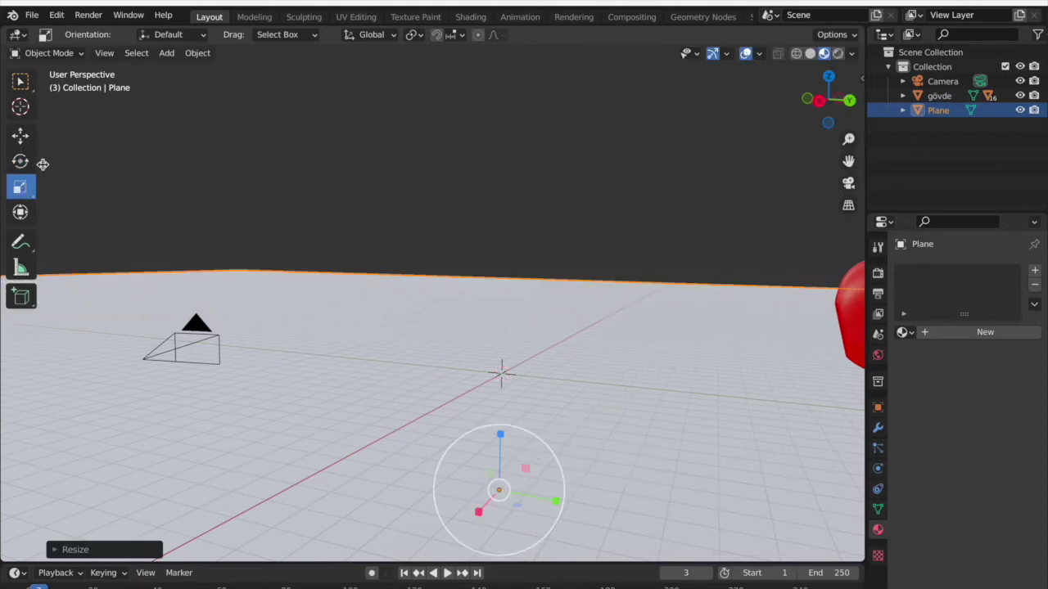
pyautogui.click(20, 135)
pyautogui.click(848, 184)
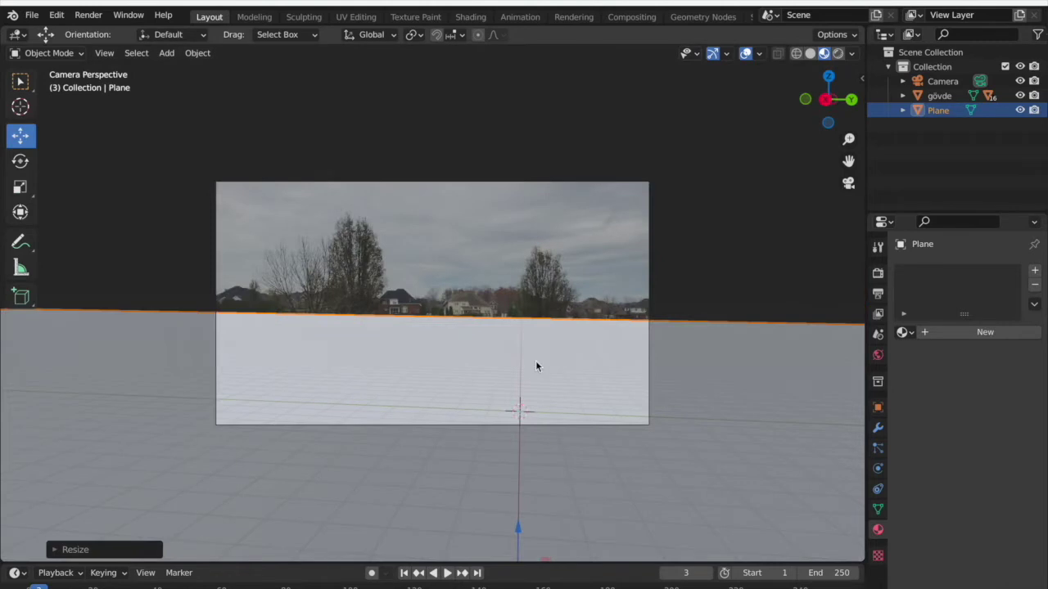
pyautogui.moveTo(519, 531); pyautogui.dragTo(515, 90)
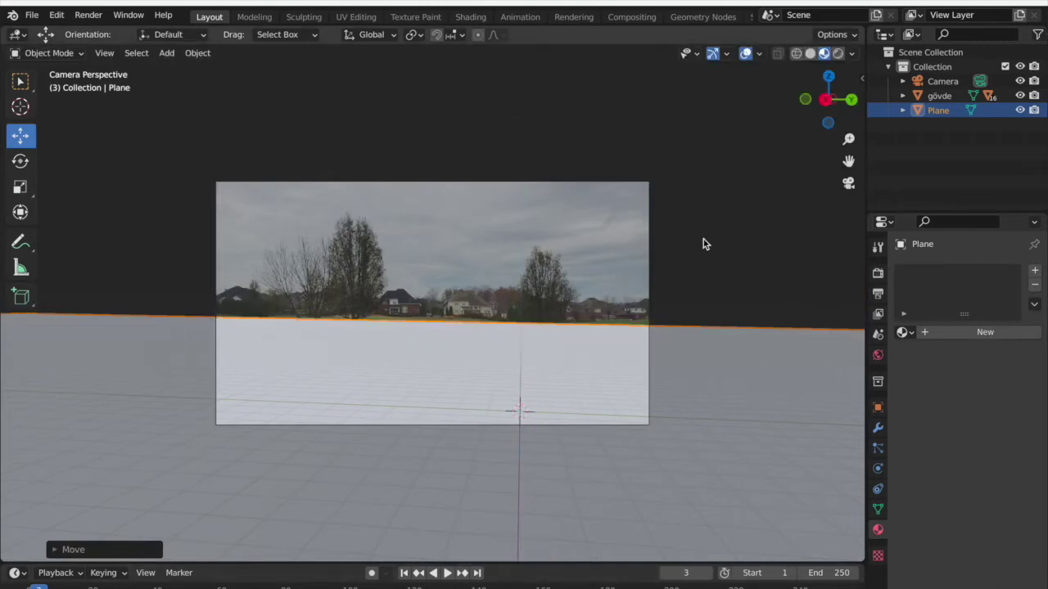
pyautogui.click(704, 242)
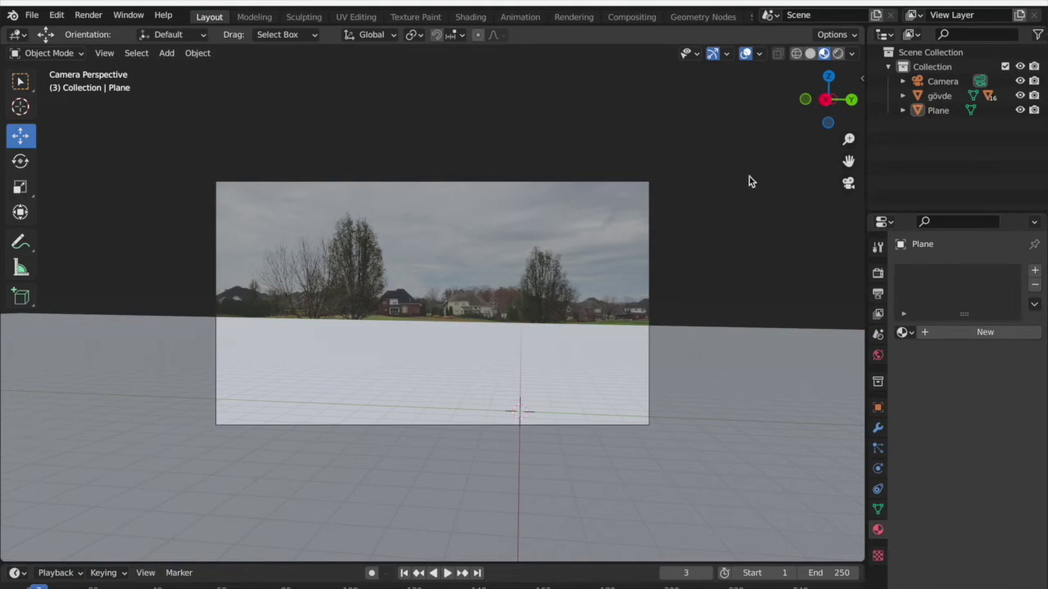
pyautogui.click(848, 182)
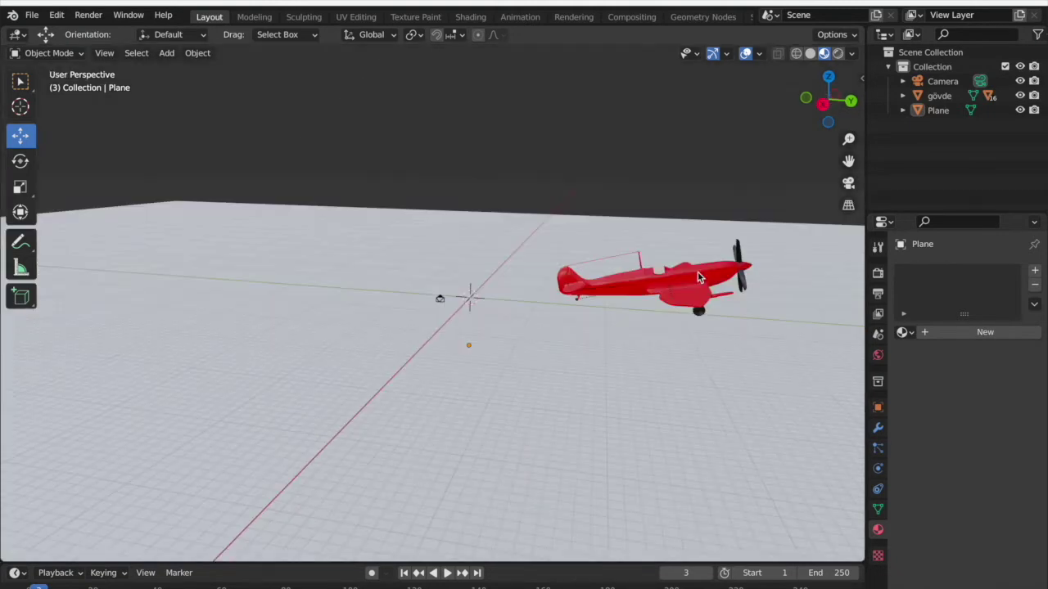
# - Move the gövde aircraft to the scene centre, then far along Y, checking in camera view
pyautogui.click(683, 278)
pyautogui.moveTo(725, 296); pyautogui.dragTo(499, 283)
pyautogui.click(848, 182)
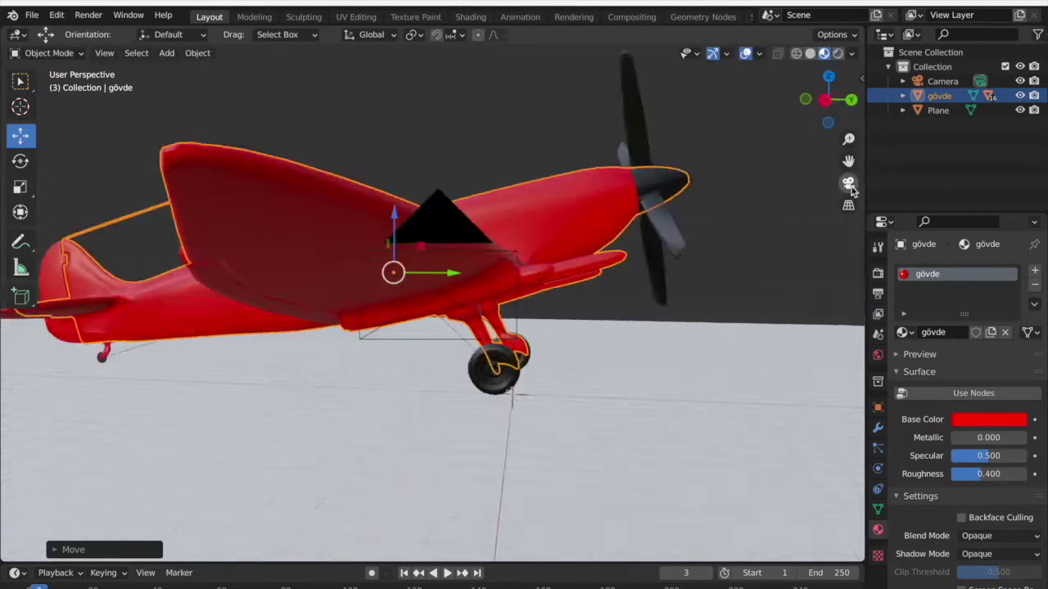
pyautogui.moveTo(344, 565); pyautogui.dragTo(344, 500)
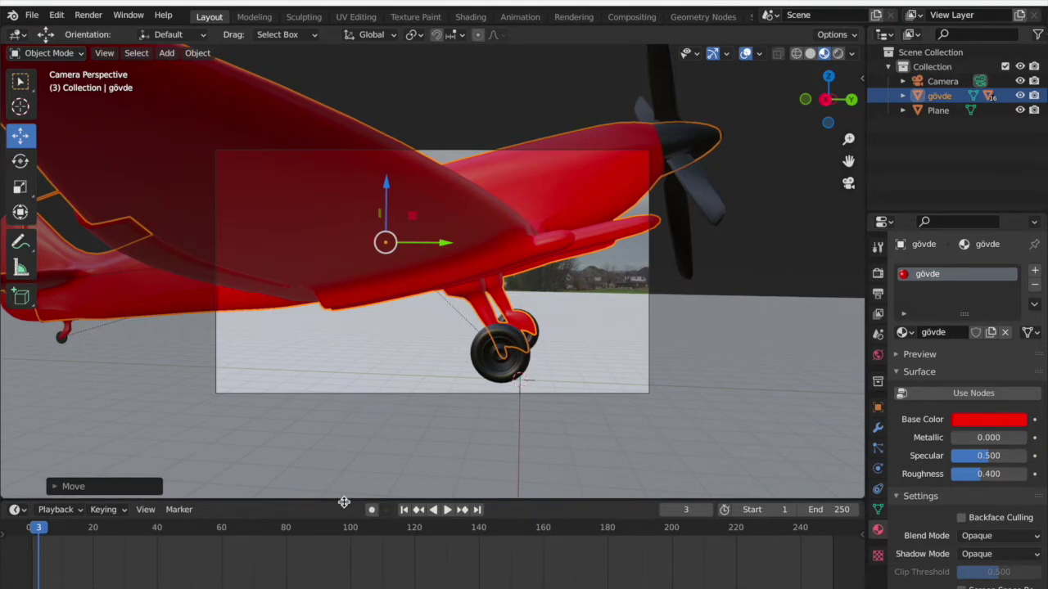
pyautogui.moveTo(397, 527); pyautogui.dragTo(390, 526)
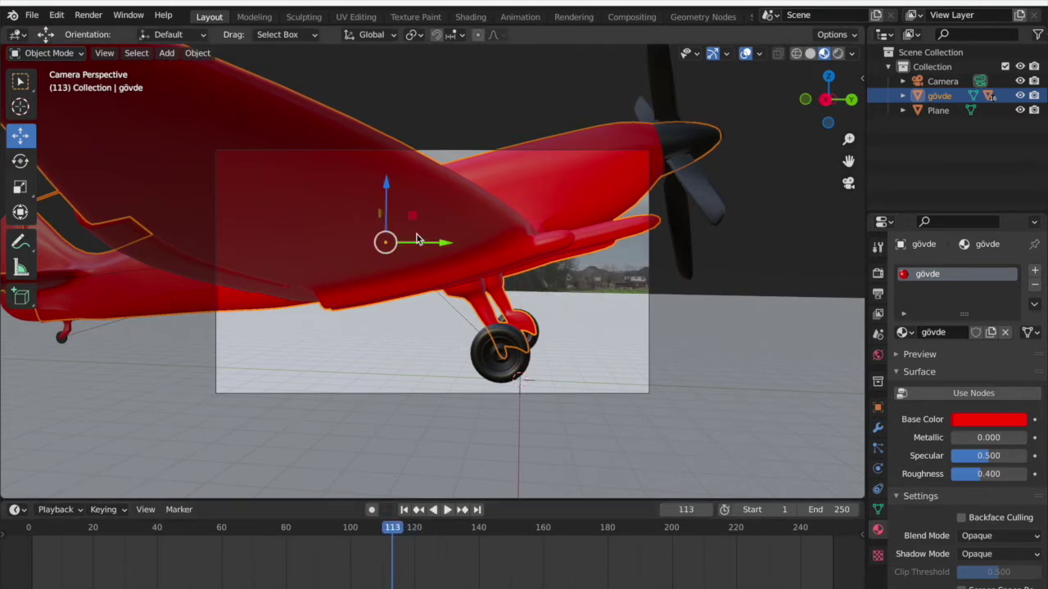
pyautogui.moveTo(438, 243); pyautogui.dragTo(388, 186)
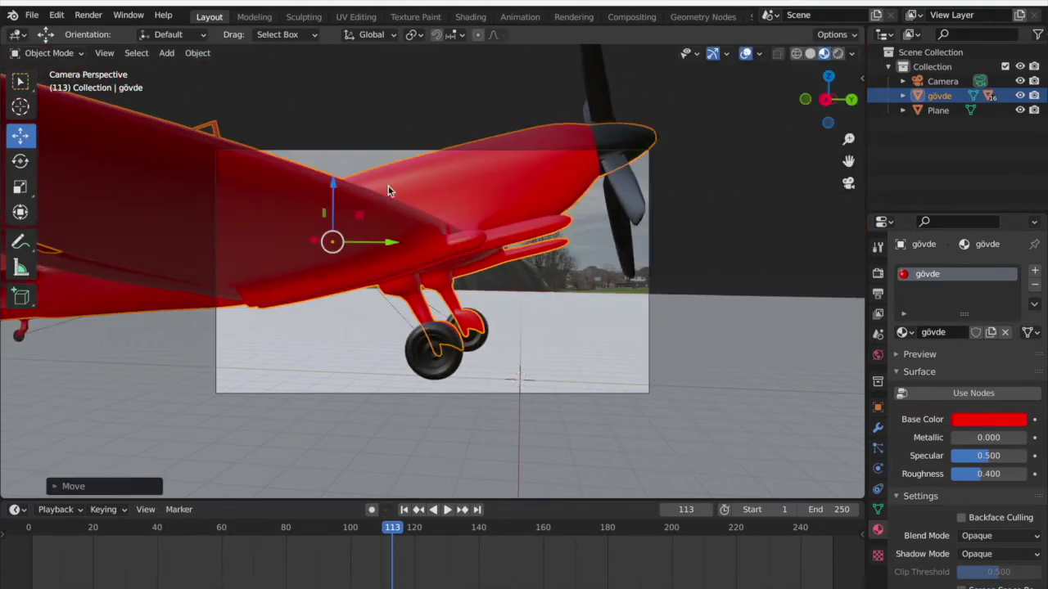
pyautogui.click(848, 182)
pyautogui.scroll(3, 419, 234)
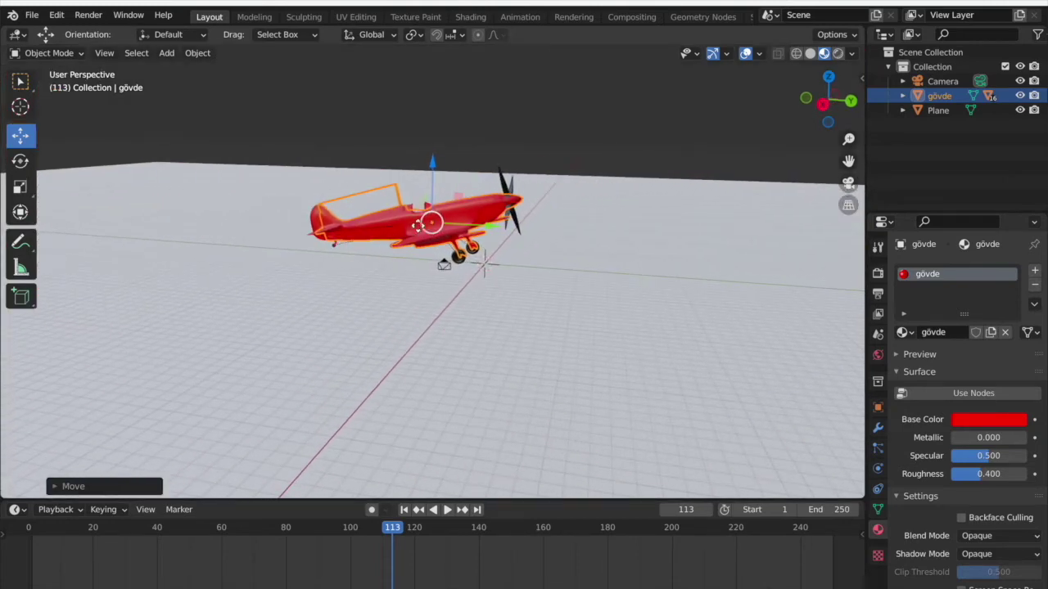
pyautogui.scroll(-1, 419, 234)
# - Shrink gövde to a tiny size and place it high and left in the camera's sky
pyautogui.hotkey('shift', 'space')
pyautogui.press('s')
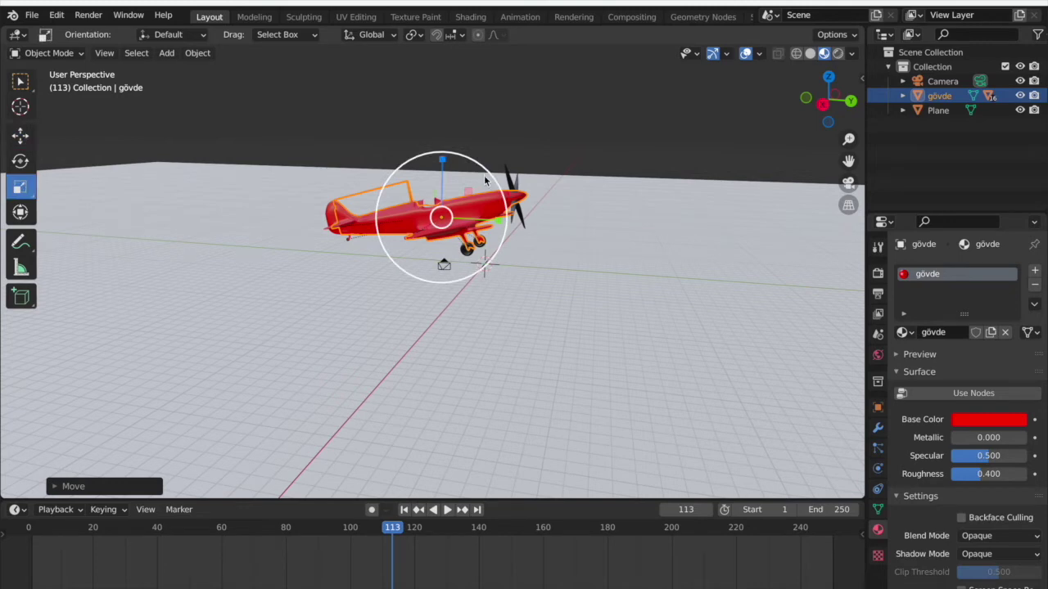
pyautogui.moveTo(488, 178); pyautogui.dragTo(446, 213)
pyautogui.click(848, 182)
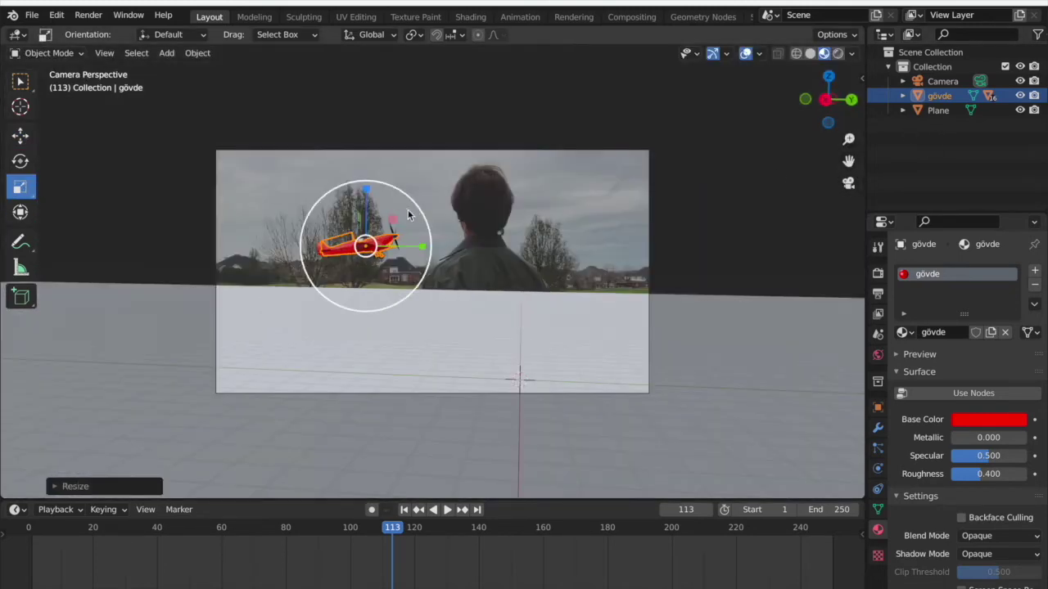
pyautogui.moveTo(414, 214); pyautogui.dragTo(389, 222)
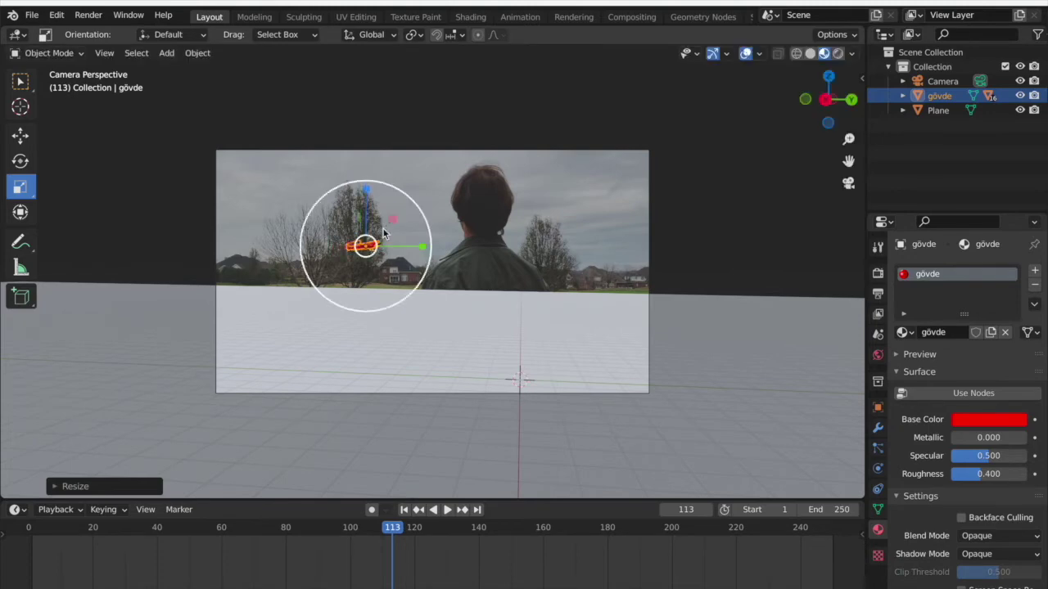
pyautogui.click(848, 183)
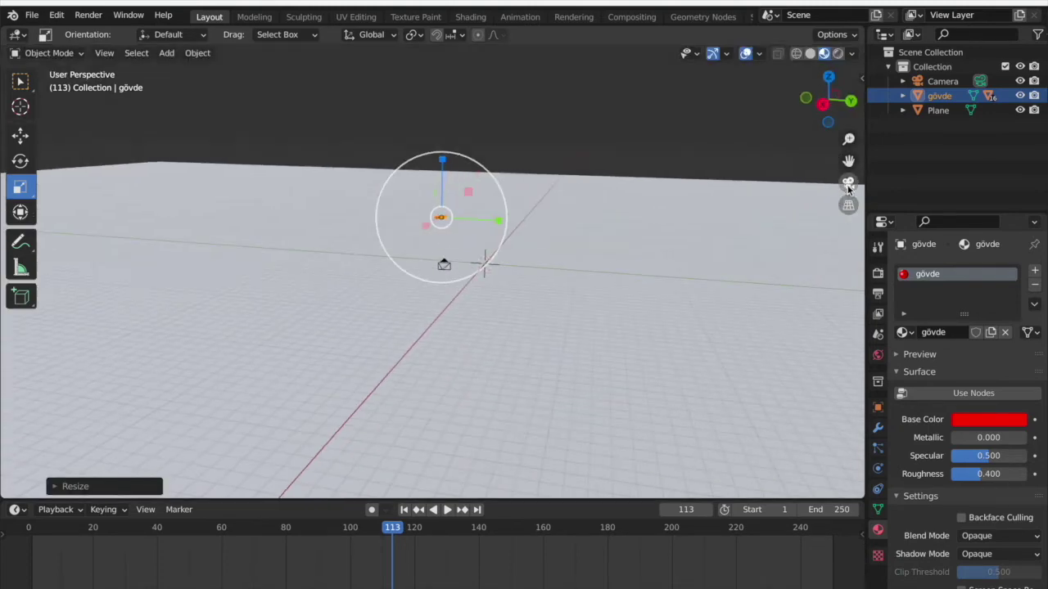
pyautogui.click(21, 135)
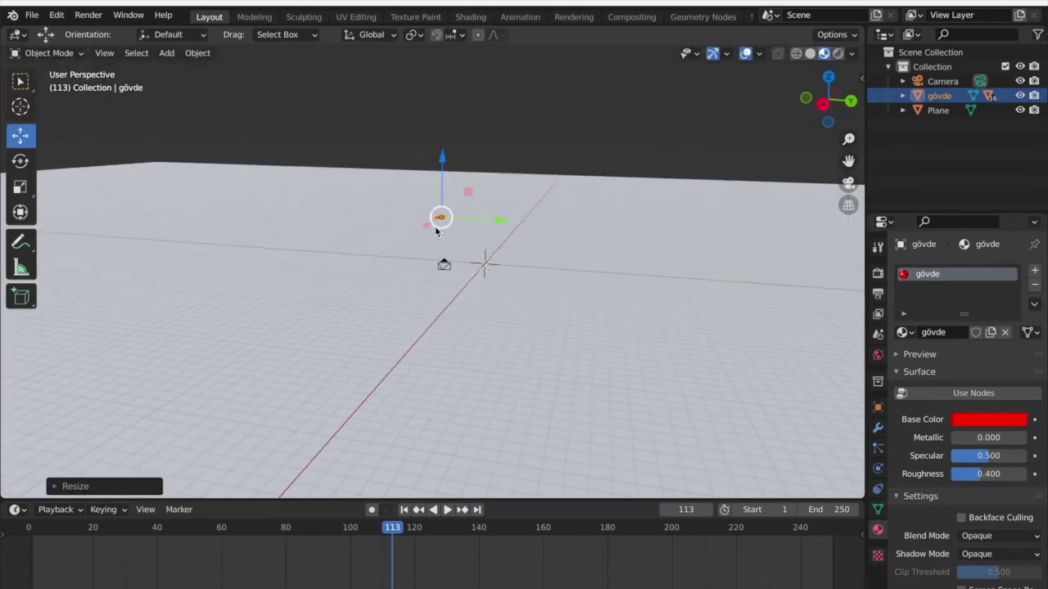
pyautogui.moveTo(434, 226); pyautogui.dragTo(472, 208)
pyautogui.click(844, 184)
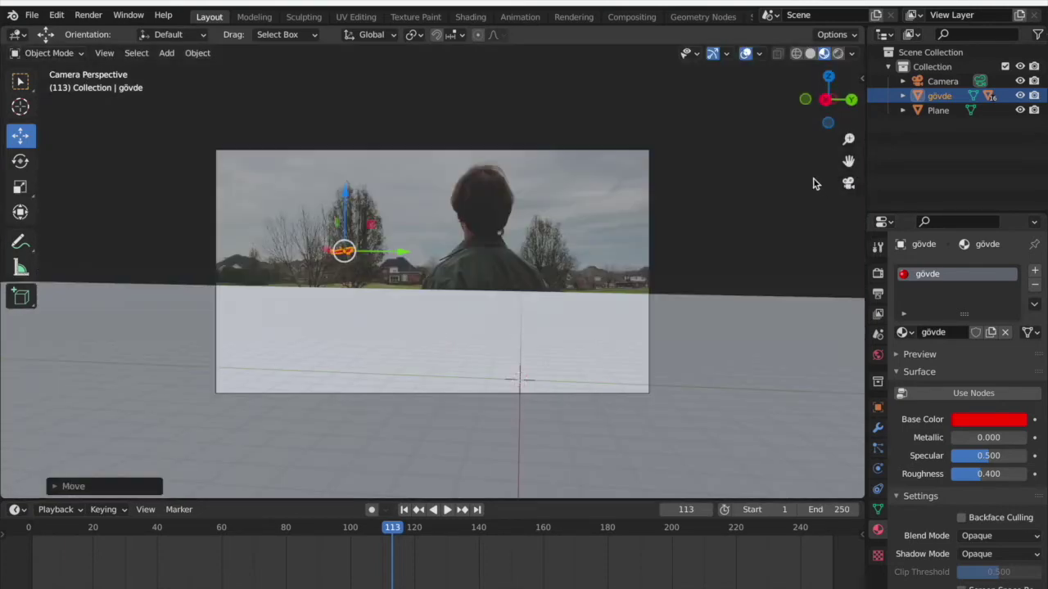
pyautogui.click(342, 252)
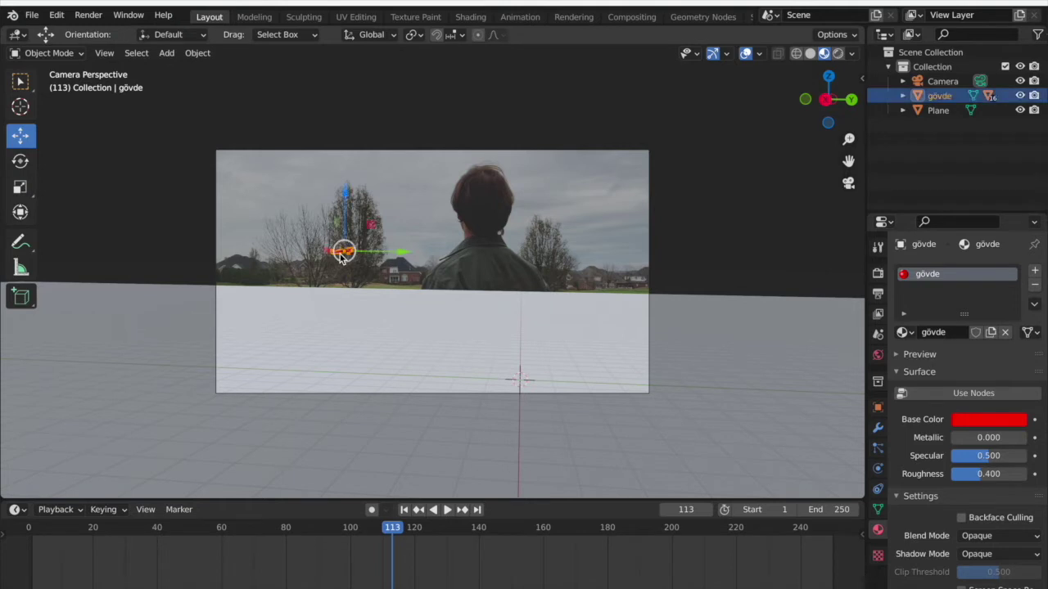
pyautogui.moveTo(396, 253); pyautogui.dragTo(310, 253)
pyautogui.moveTo(259, 184); pyautogui.dragTo(256, 129)
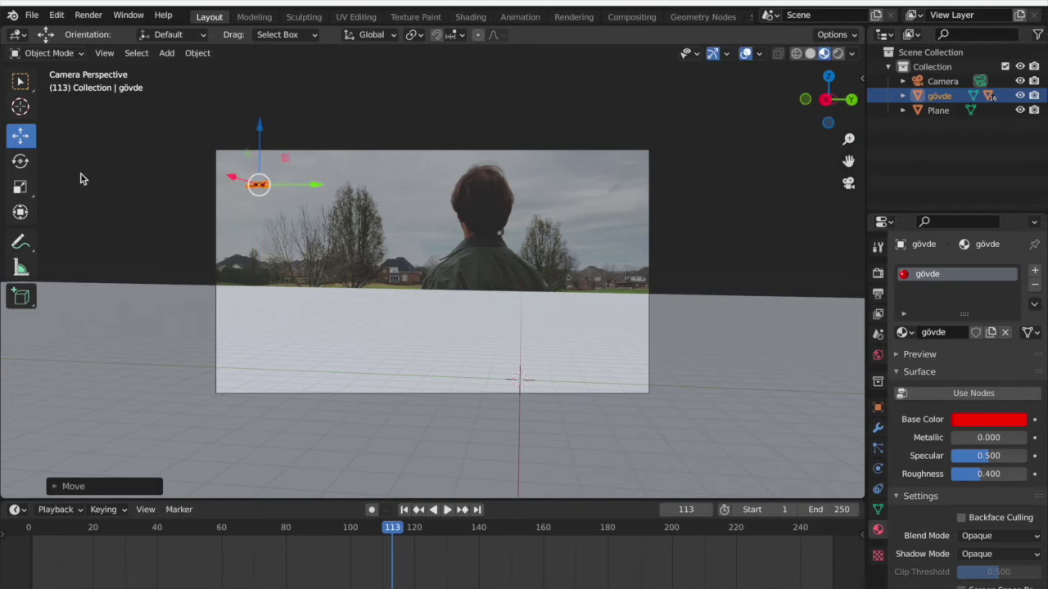
# - Shrink gövde slightly more and preview the shot with overlays hidden
pyautogui.click(64, 196)
pyautogui.click(19, 163)
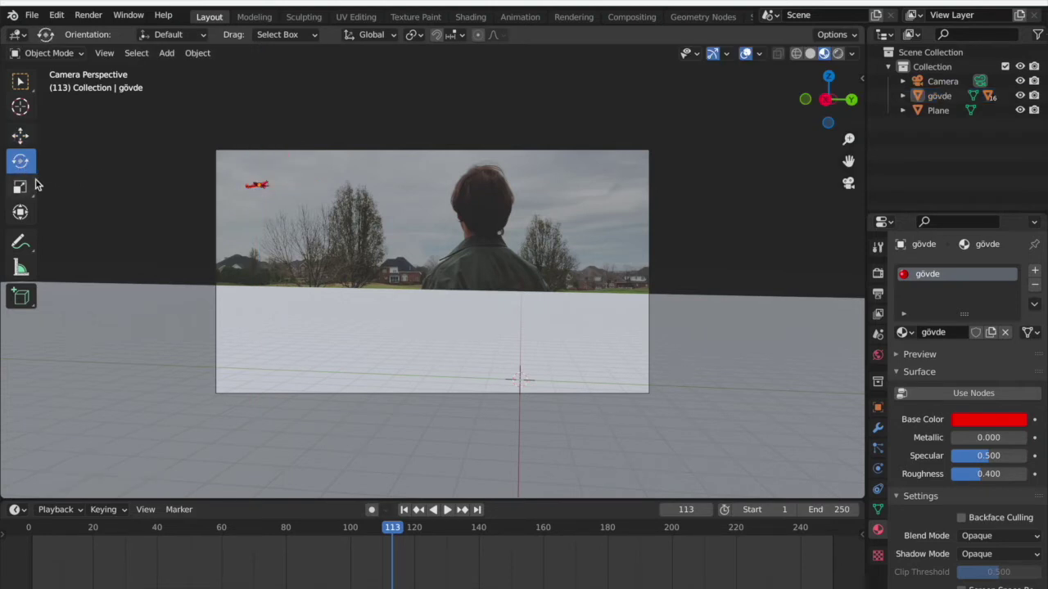
pyautogui.click(31, 185)
pyautogui.click(259, 186)
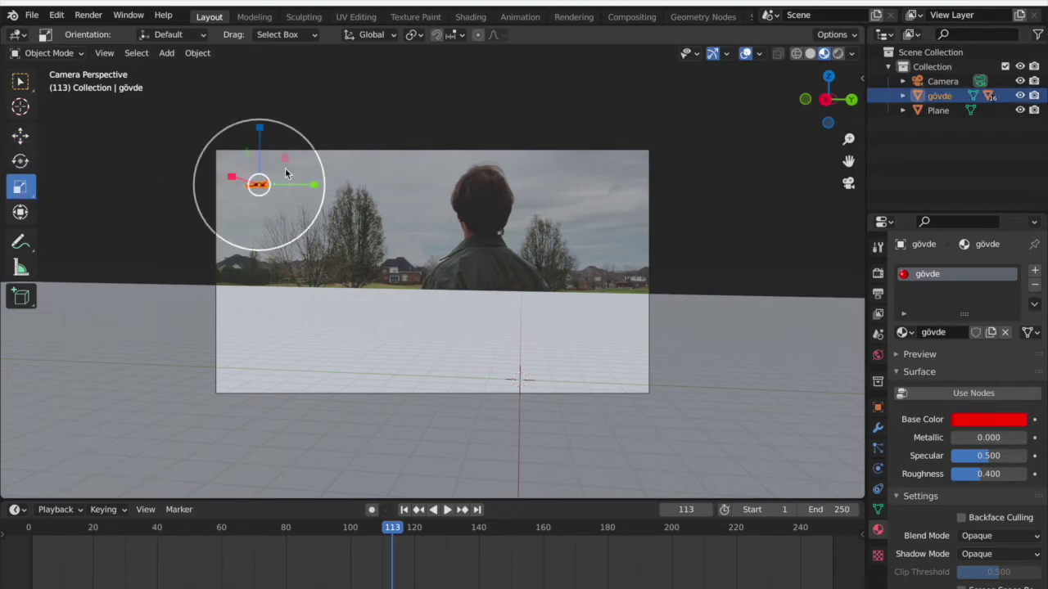
pyautogui.moveTo(308, 148); pyautogui.dragTo(278, 143)
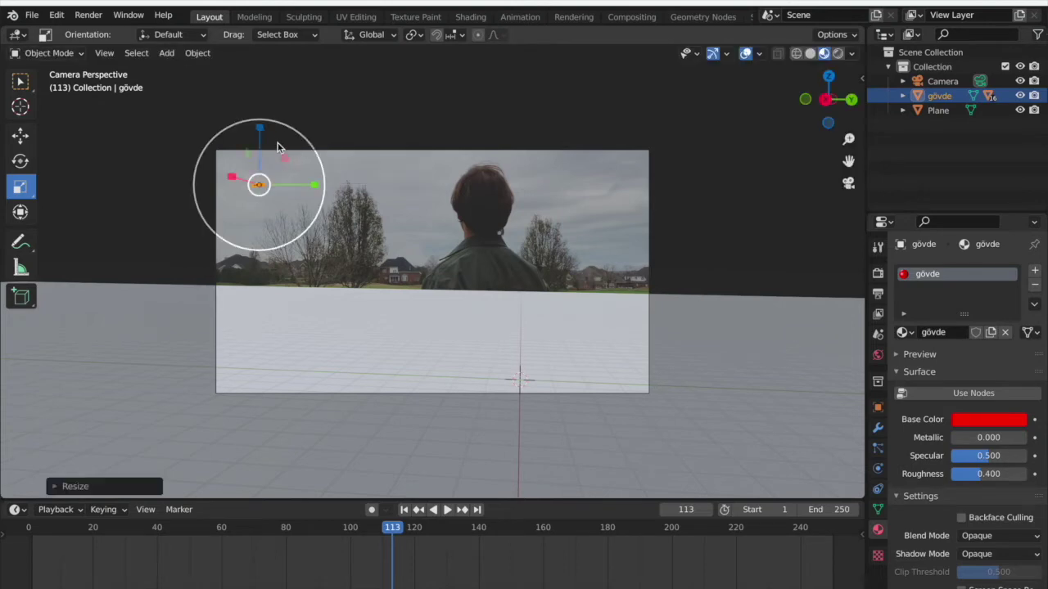
pyautogui.click(278, 143)
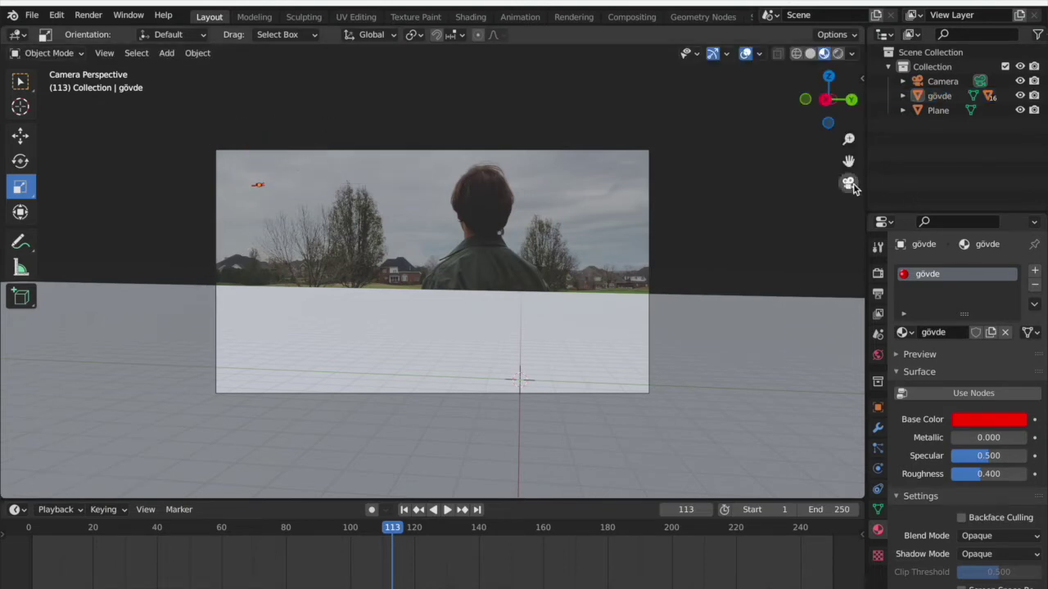
pyautogui.click(746, 56)
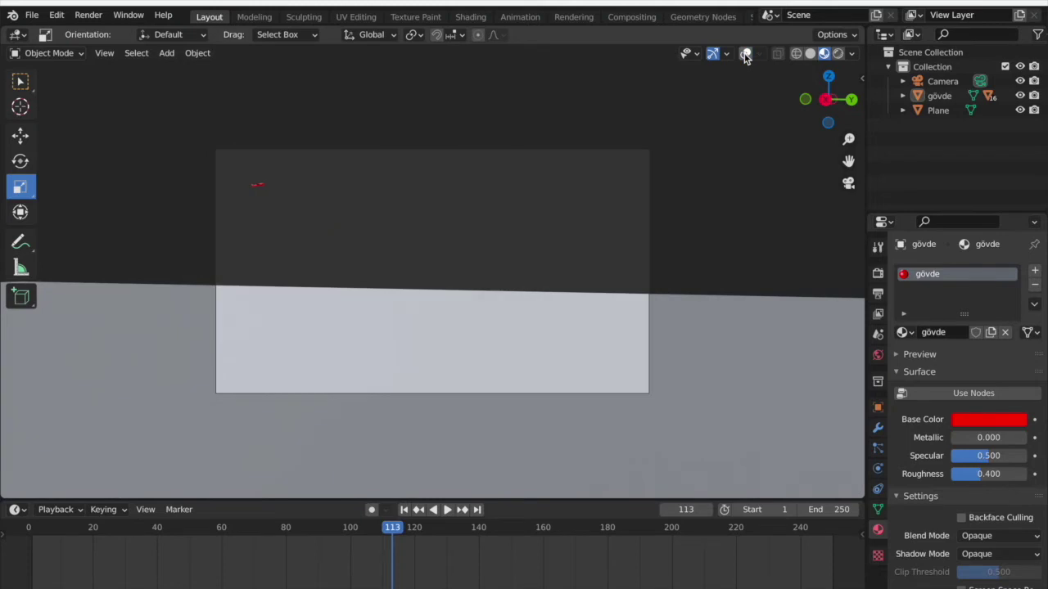
pyautogui.click(746, 54)
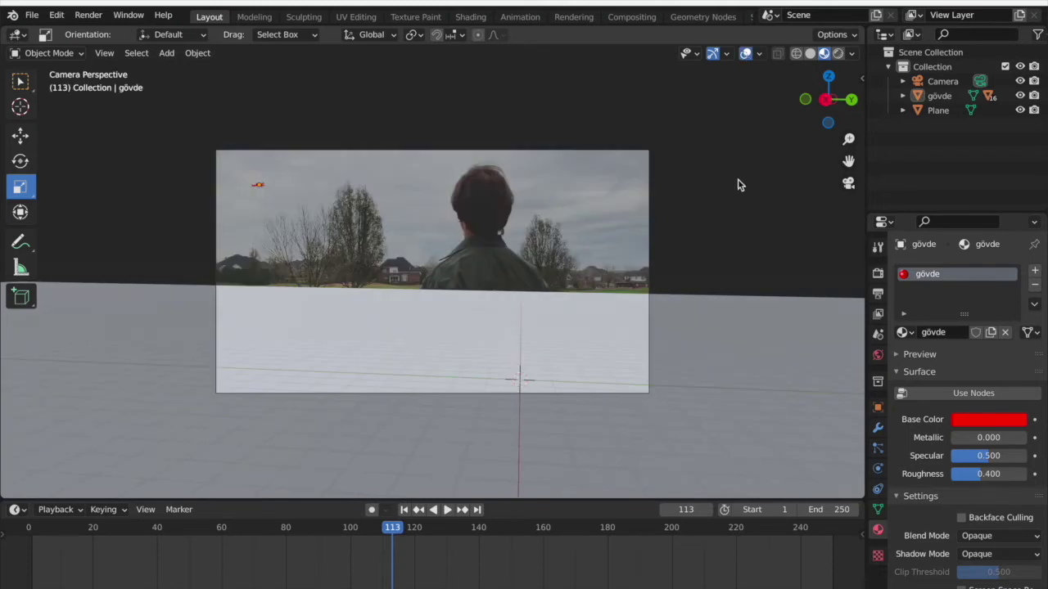
# - Shift gövde about 1.89 m left, just outside the frame, and return to frame 37
pyautogui.click(848, 183)
pyautogui.click(395, 178)
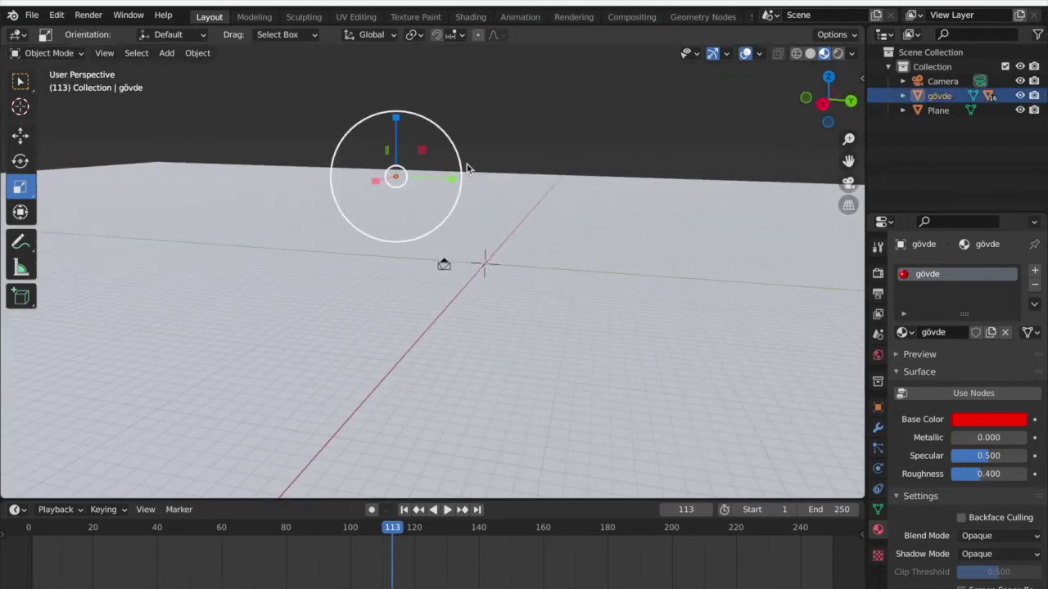
pyautogui.click(20, 135)
pyautogui.moveTo(452, 167); pyautogui.dragTo(383, 171)
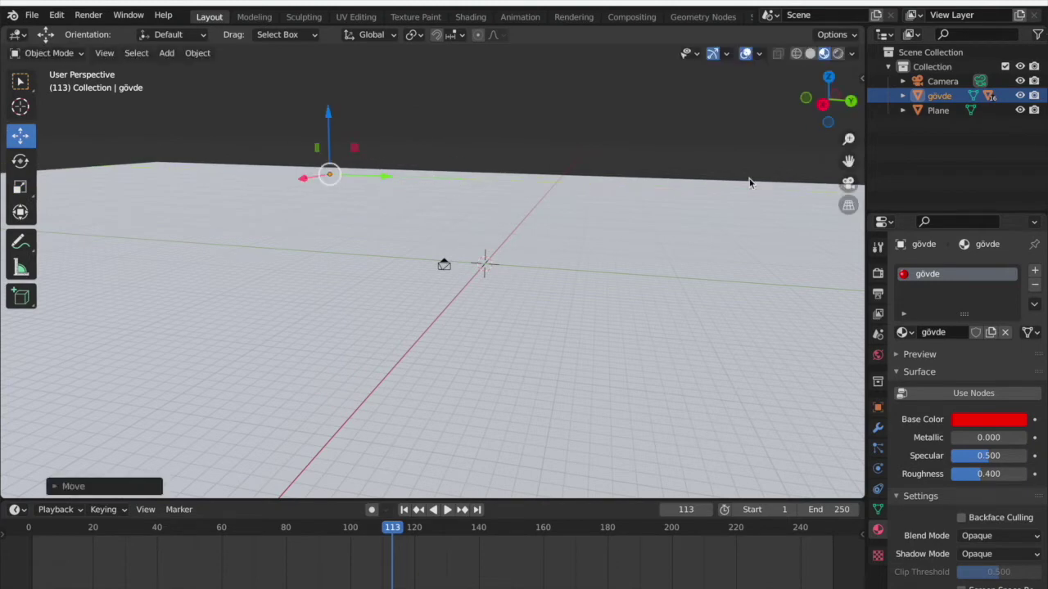
pyautogui.click(848, 182)
pyautogui.moveTo(313, 527); pyautogui.dragTo(147, 526)
pyautogui.press('space')
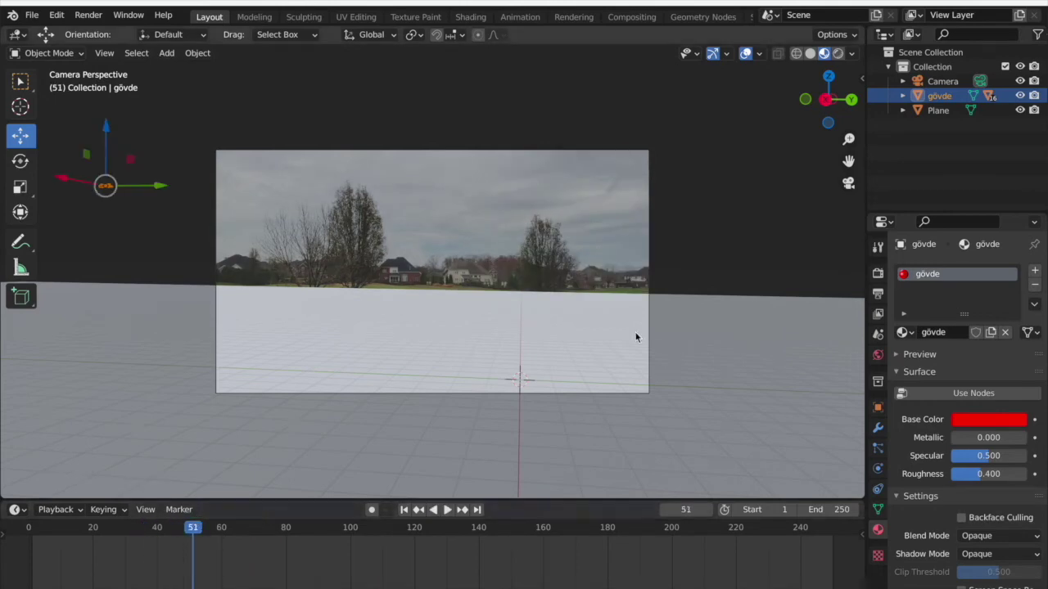
# - Add a Sun light, lift it high above the ground, and set its strength to 1.060 in Rendered shading
pyautogui.click(848, 183)
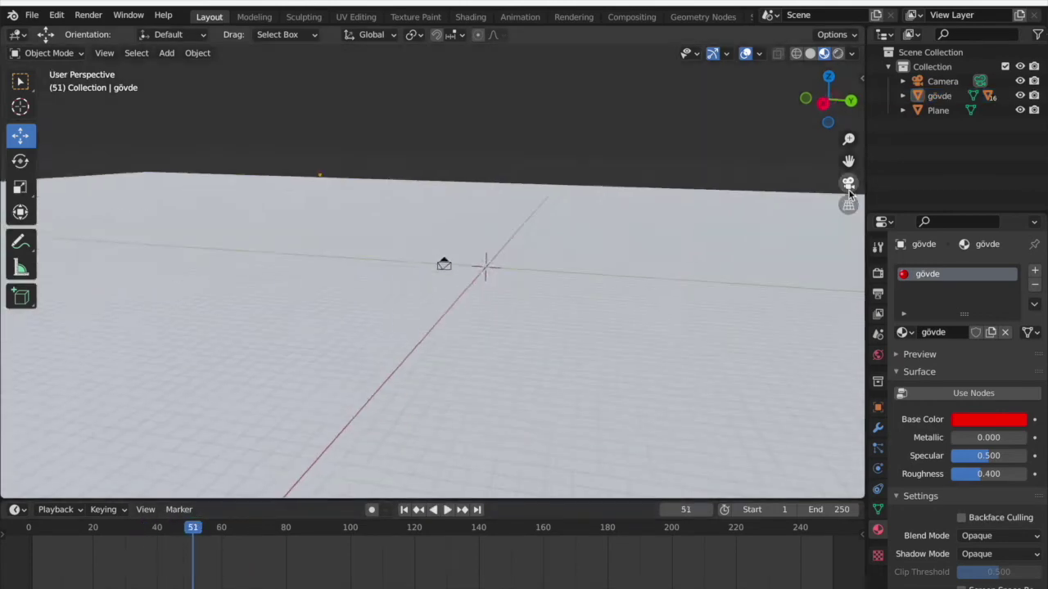
pyautogui.click(169, 54)
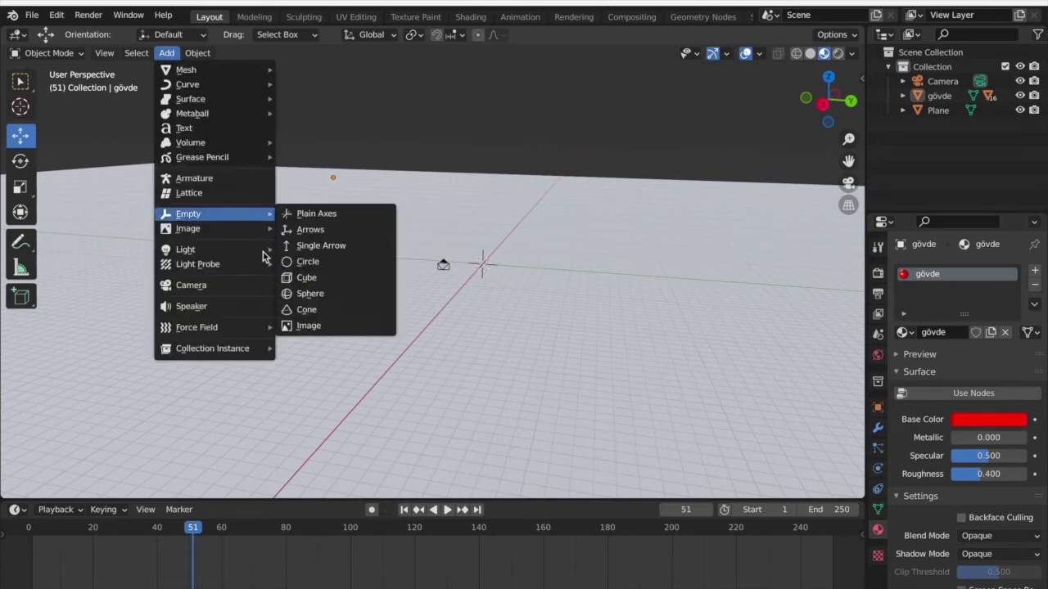
pyautogui.moveTo(260, 250)
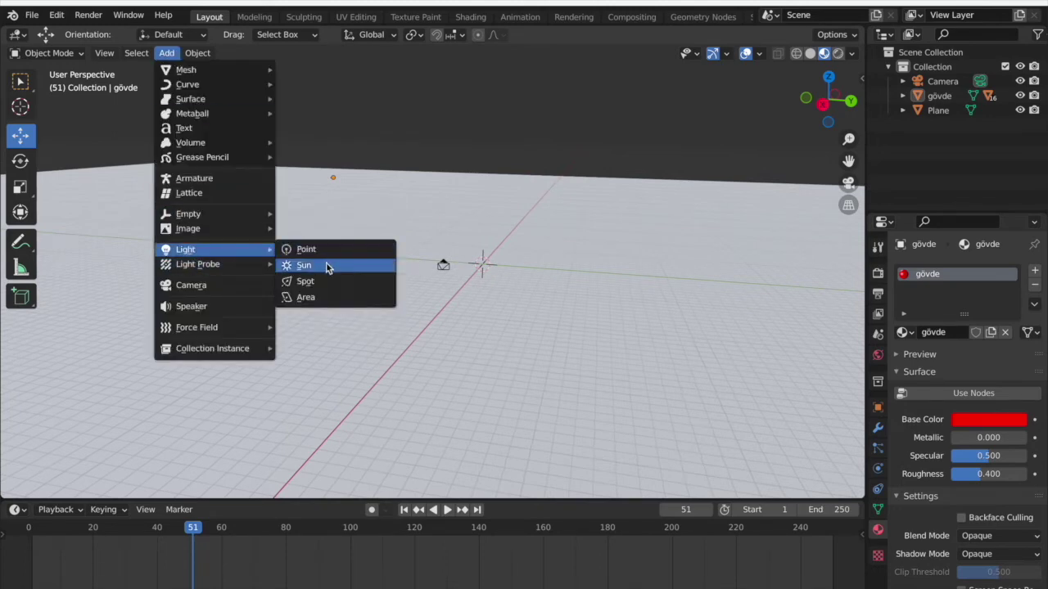
pyautogui.click(325, 266)
pyautogui.moveTo(483, 219); pyautogui.dragTo(477, 432)
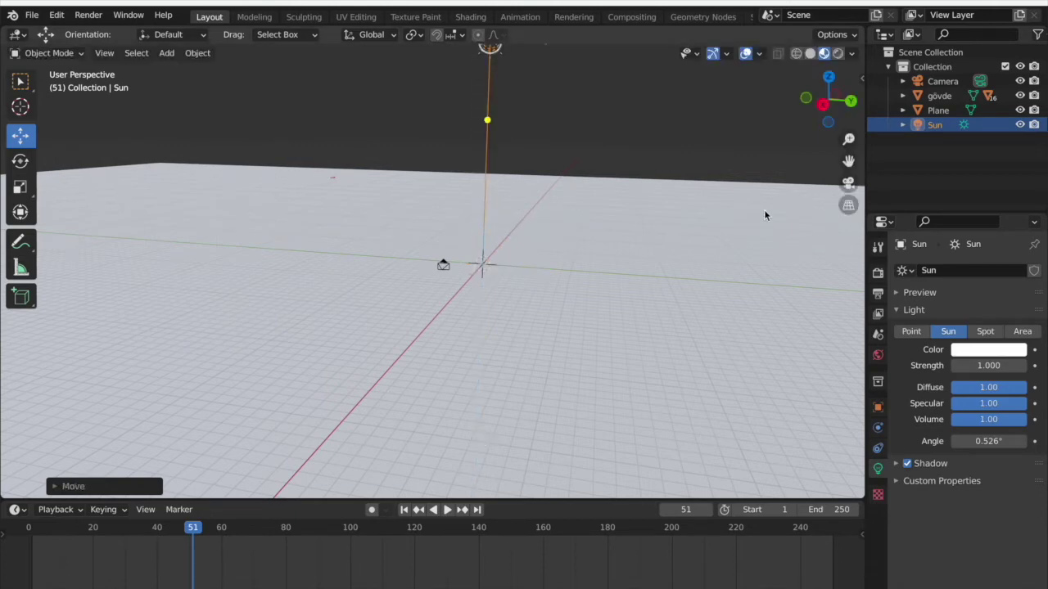
pyautogui.click(838, 53)
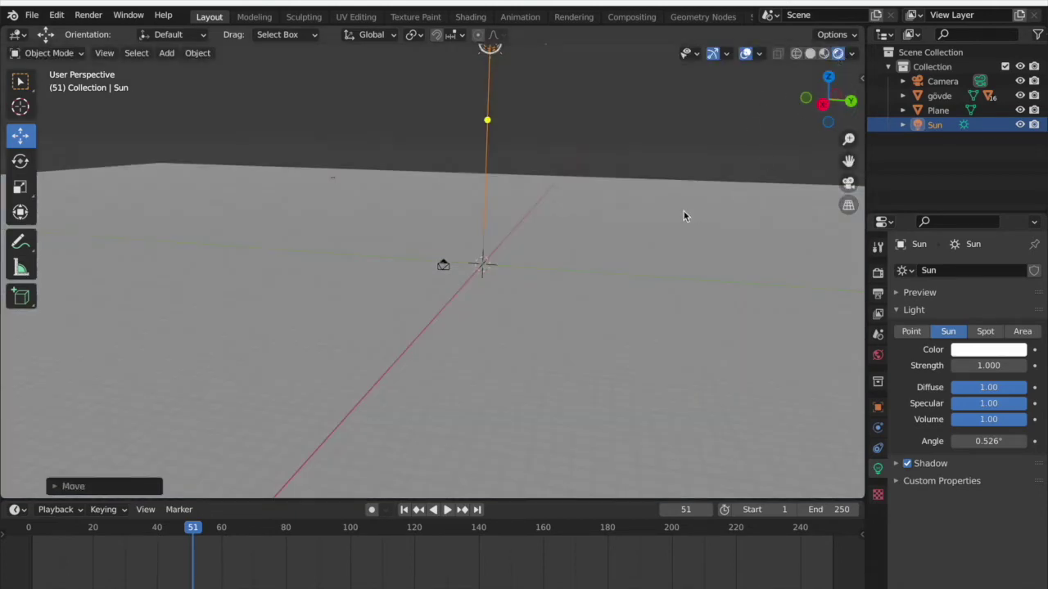
pyautogui.moveTo(989, 366); pyautogui.dragTo(1038, 366)
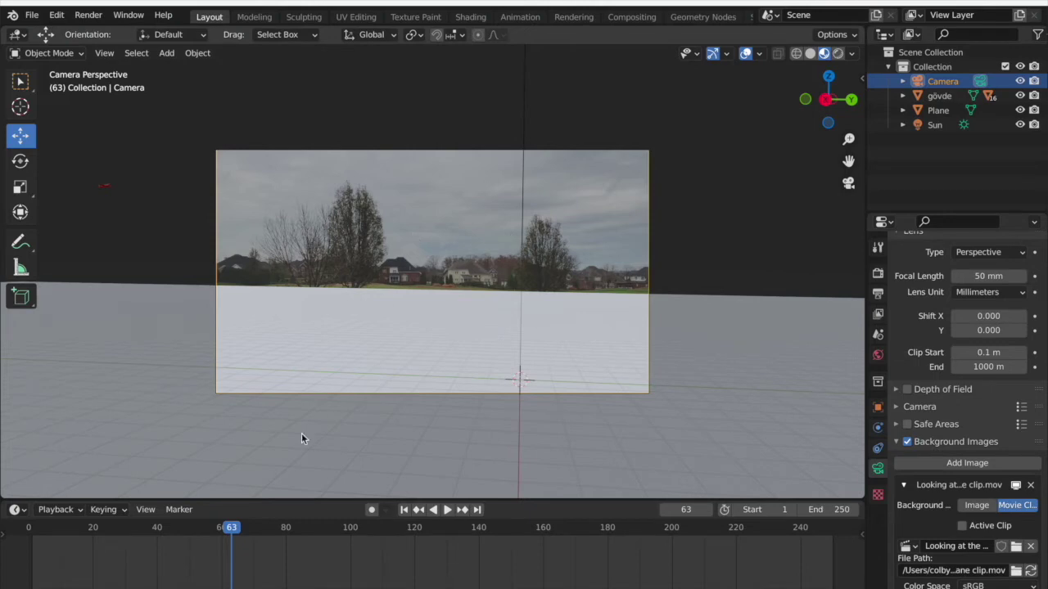
# - Scrub through the background clip, stop playback, and move back to frame 46
pyautogui.moveTo(274, 525)
pyautogui.mouseDown()
pyautogui.moveTo(461, 525)
pyautogui.moveTo(270, 522)
pyautogui.mouseUp()
pyautogui.press('Escape')
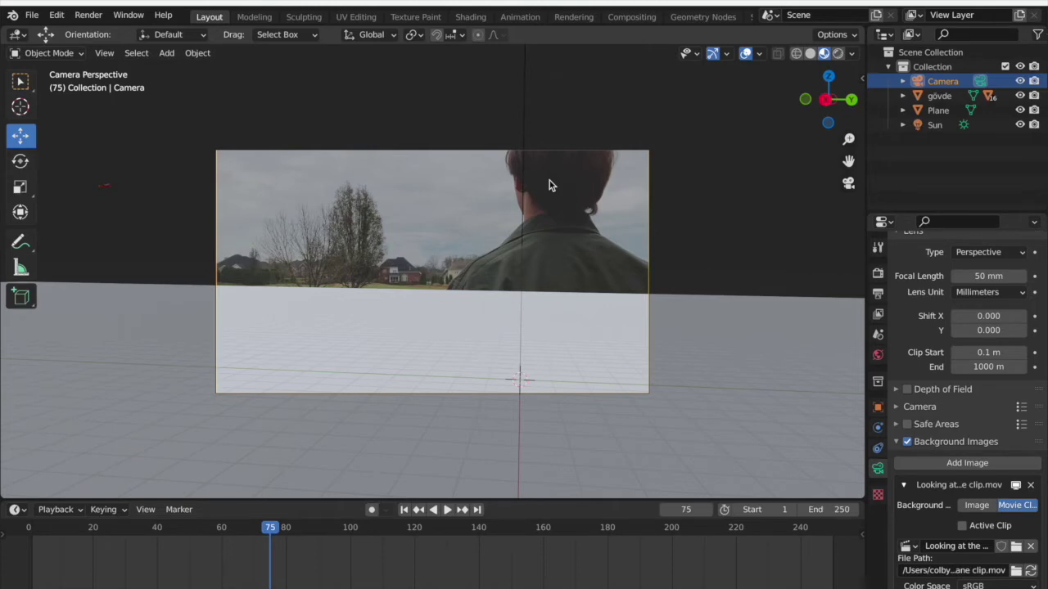
pyautogui.moveTo(267, 534); pyautogui.dragTo(221, 534)
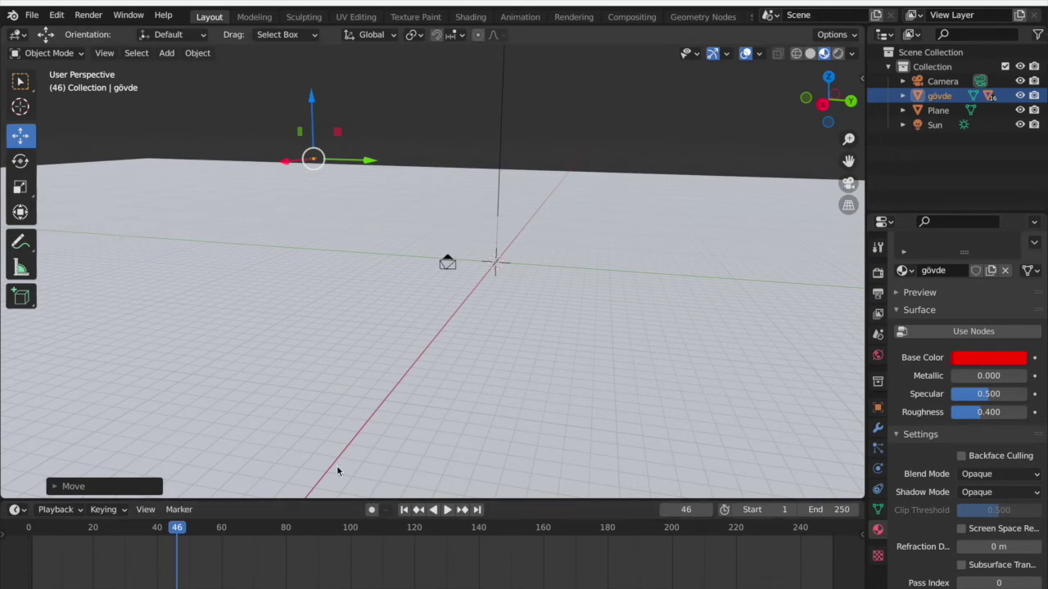
# - With Auto Keying on, key gövde's start position at frame 46 and a later position further right
pyautogui.press('KP_0')
pyautogui.click(372, 510)
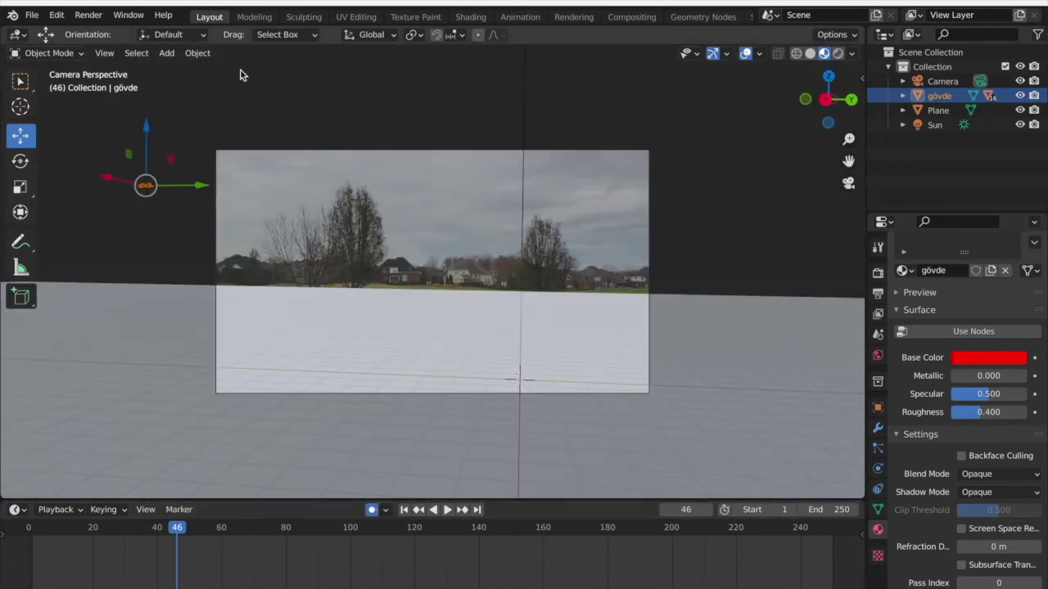
pyautogui.moveTo(203, 187)
pyautogui.mouseDown()
pyautogui.moveTo(194, 180)
pyautogui.moveTo(218, 183)
pyautogui.mouseUp()
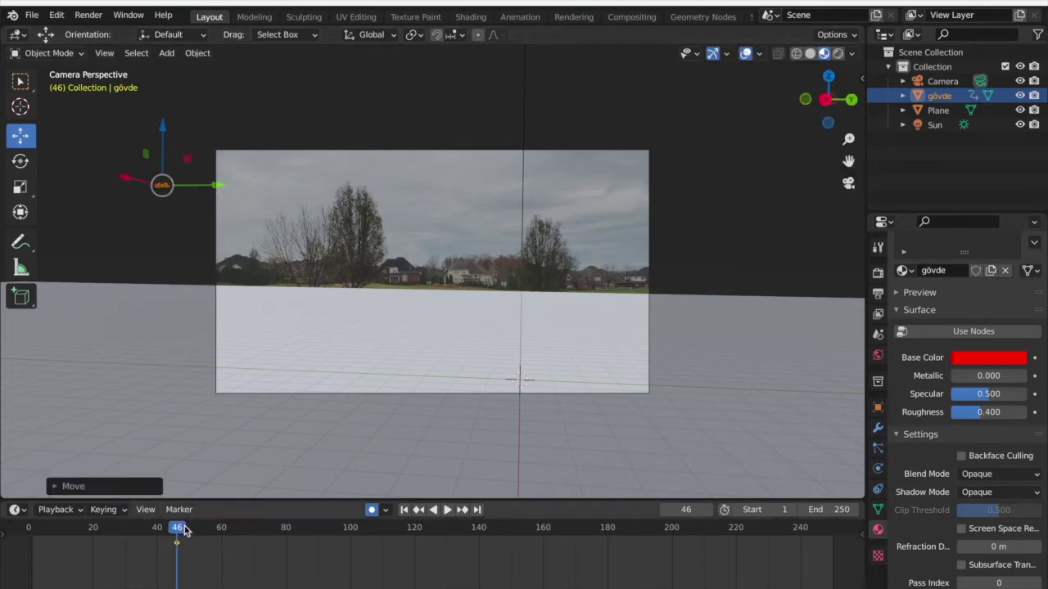
pyautogui.press('space')
pyautogui.moveTo(412, 531); pyautogui.dragTo(434, 528)
pyautogui.press('Escape')
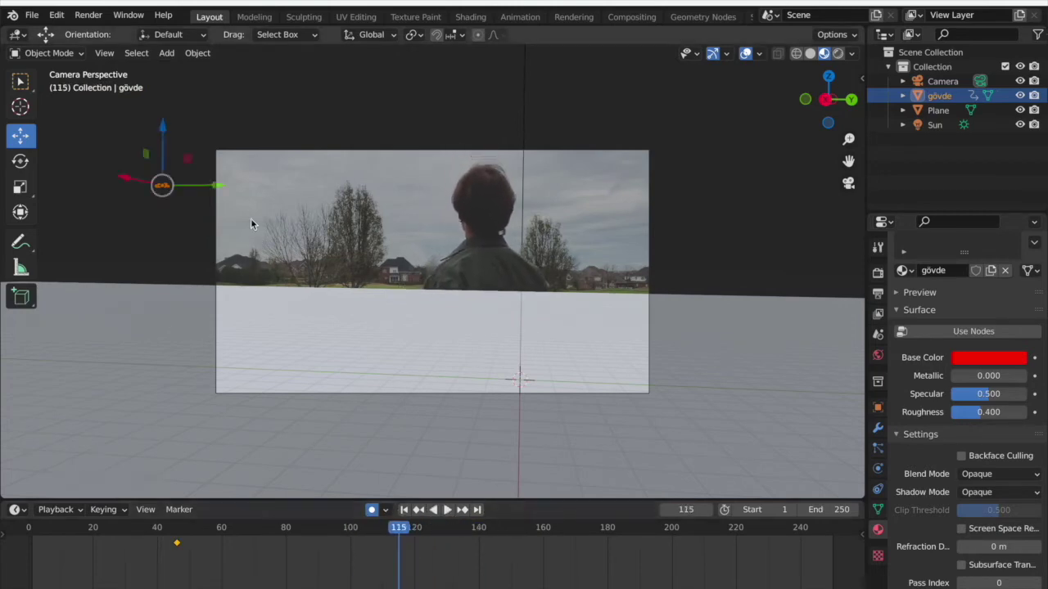
pyautogui.moveTo(217, 188); pyautogui.dragTo(365, 164)
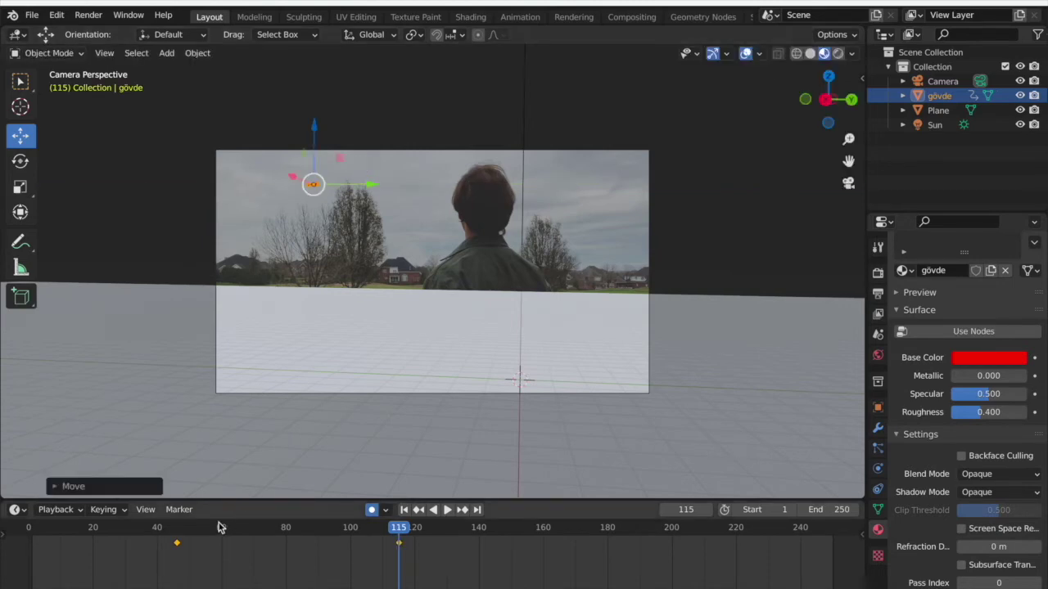
pyautogui.click(169, 530)
pyautogui.press('space')
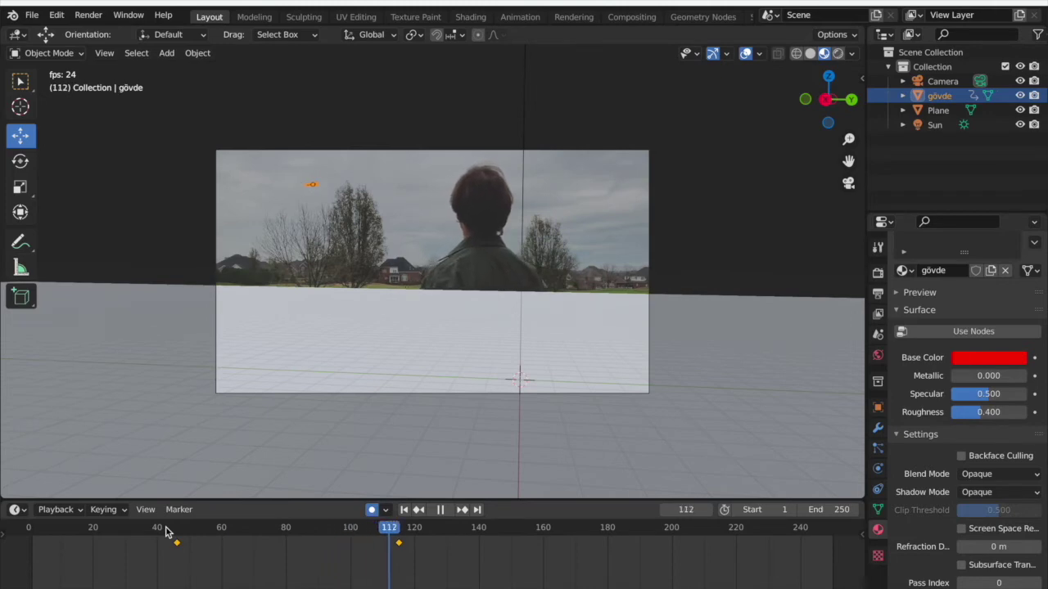
pyautogui.press('space')
# - Drag the second keyframe later, to about frame 170, and play back the flight
pyautogui.moveTo(399, 544); pyautogui.dragTo(520, 545)
pyautogui.click(282, 537)
pyautogui.press('space')
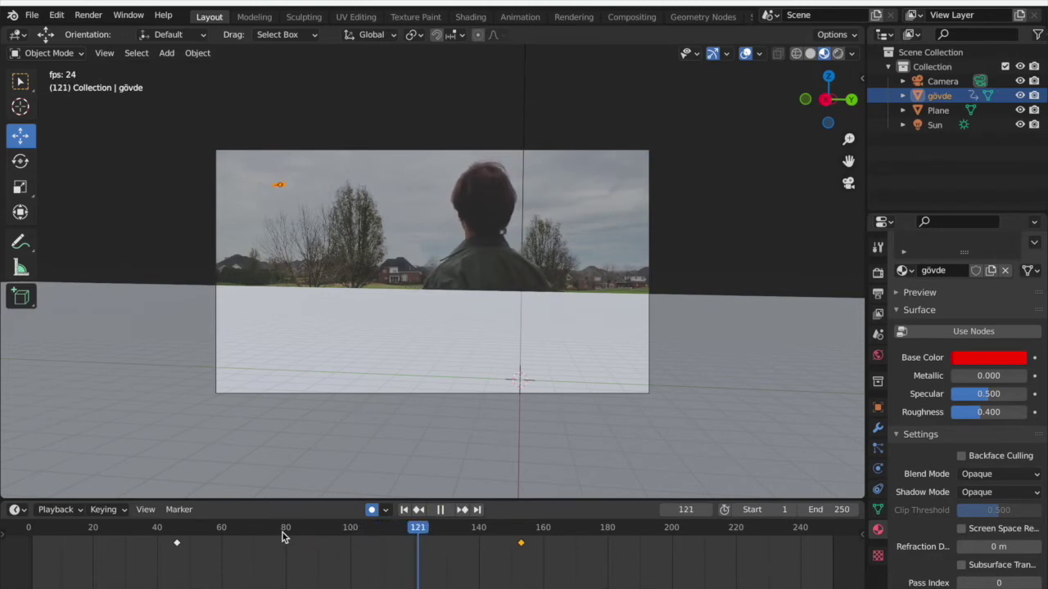
pyautogui.press('space')
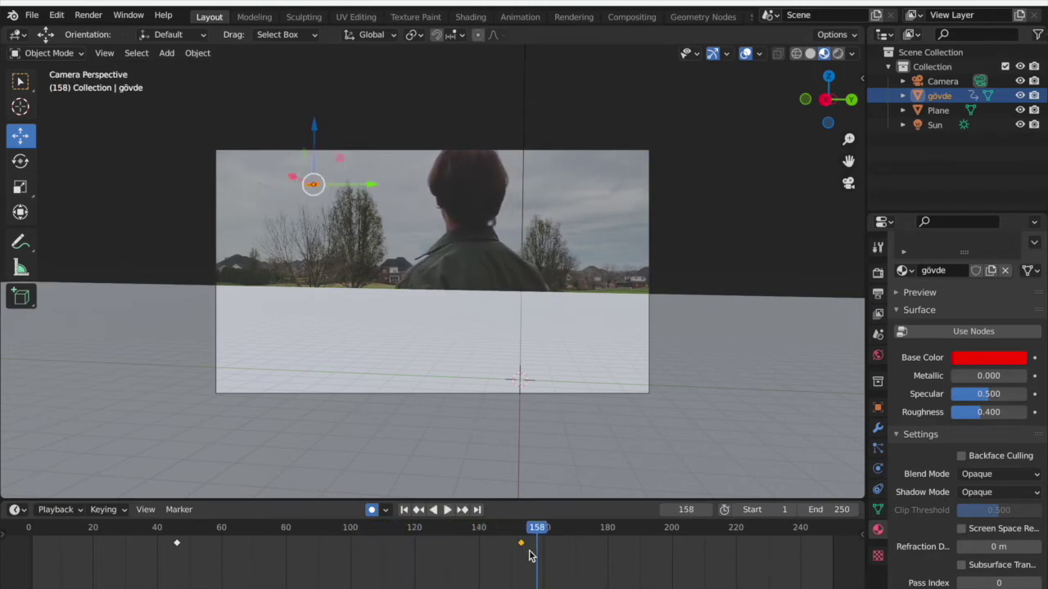
pyautogui.moveTo(553, 540); pyautogui.dragTo(685, 523)
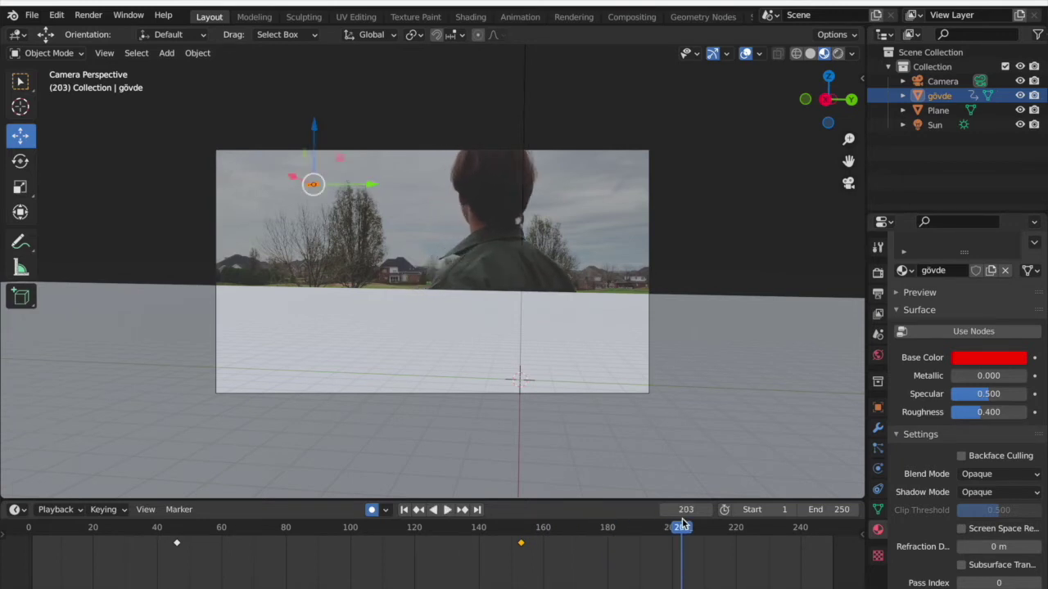
pyautogui.click(533, 537)
pyautogui.press('space')
pyautogui.click(302, 535)
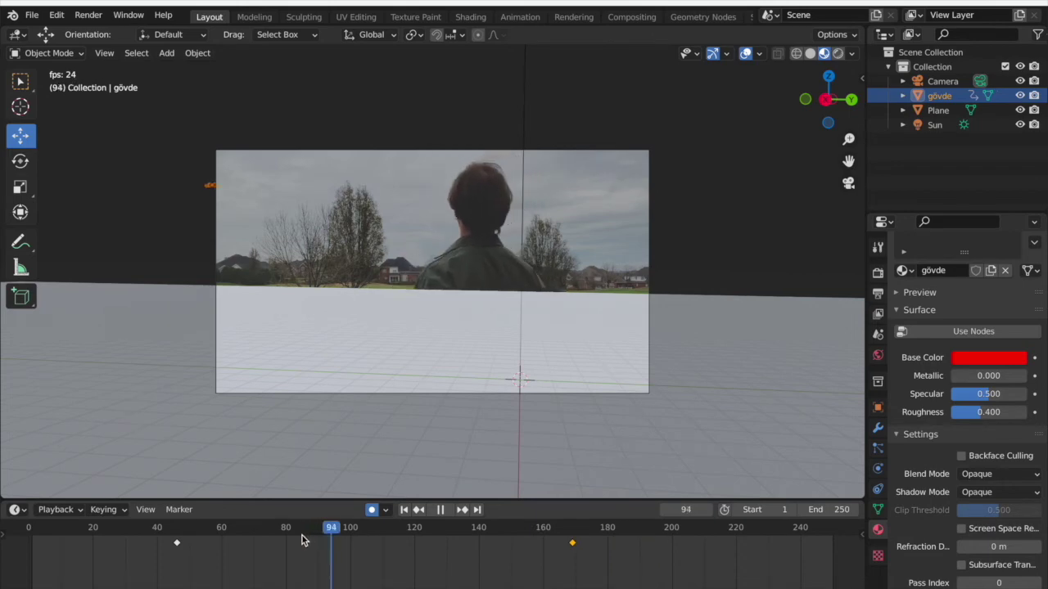
pyautogui.press('space')
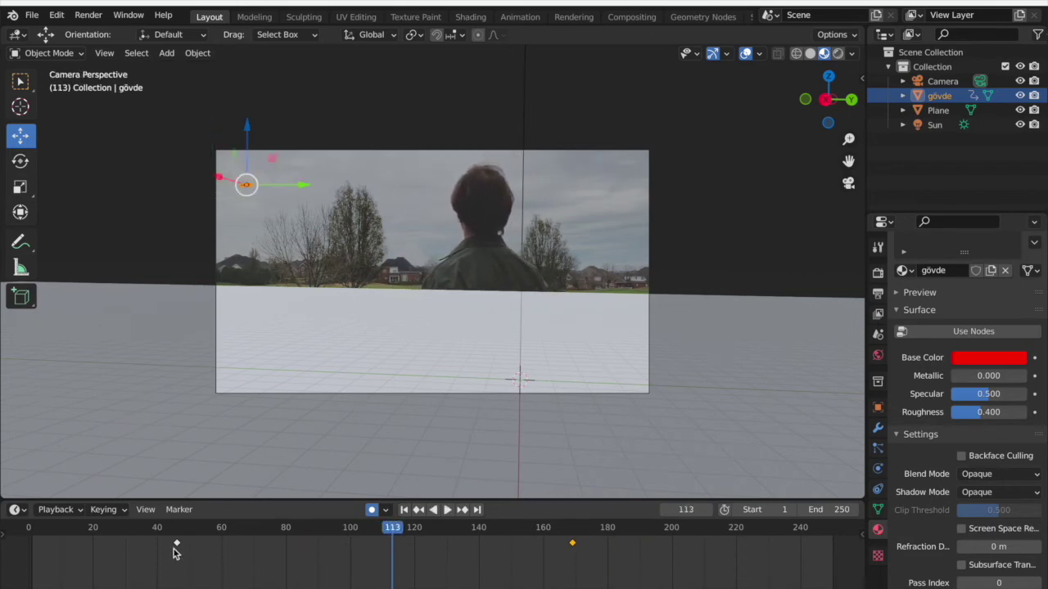
# - Push gövde's later keyframe further along the timeline and replay the motion
pyautogui.click(88, 534)
pyautogui.press('space')
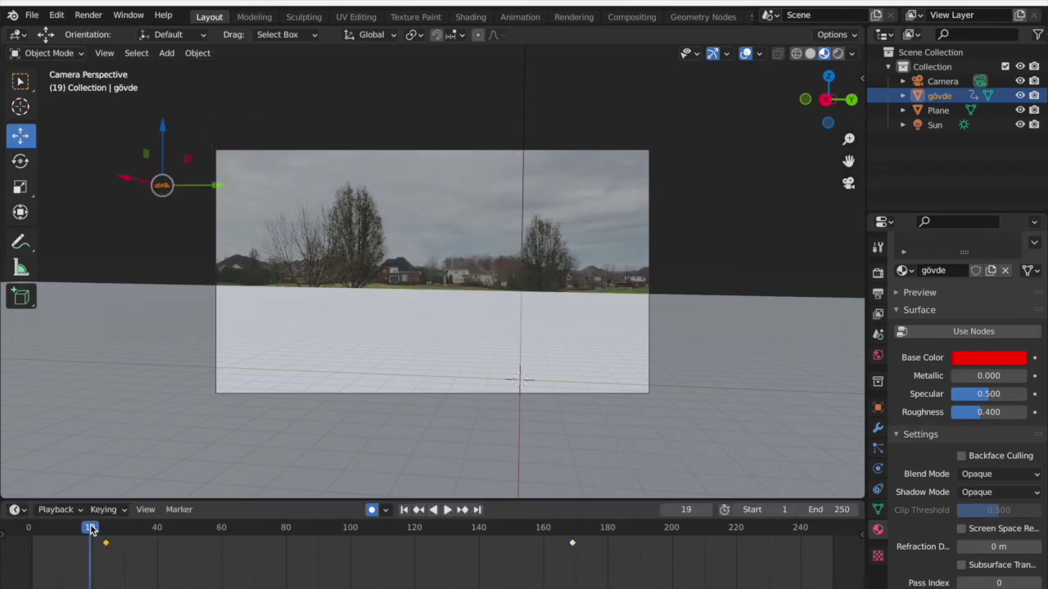
pyautogui.moveTo(573, 543); pyautogui.dragTo(746, 543)
pyautogui.click(591, 538)
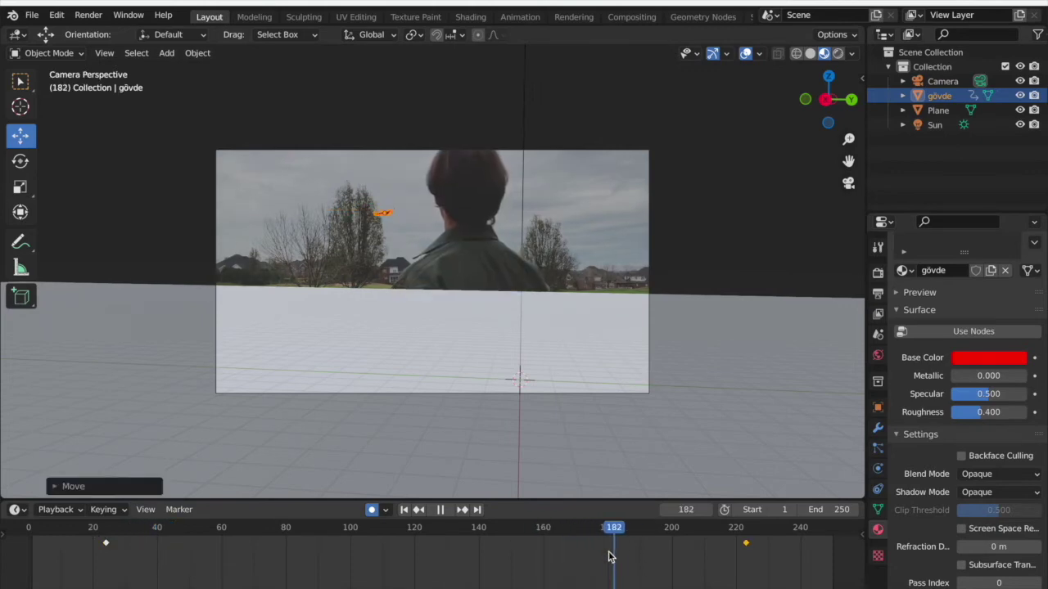
pyautogui.click(276, 563)
pyautogui.moveTo(275, 563); pyautogui.dragTo(682, 509)
pyautogui.press('space')
# - Push the last keyframe out to about frame 248 and preview the stretched flight
pyautogui.moveTo(747, 544); pyautogui.dragTo(827, 545)
pyautogui.moveTo(692, 532); pyautogui.dragTo(491, 524)
pyautogui.press('space')
pyautogui.press('space')
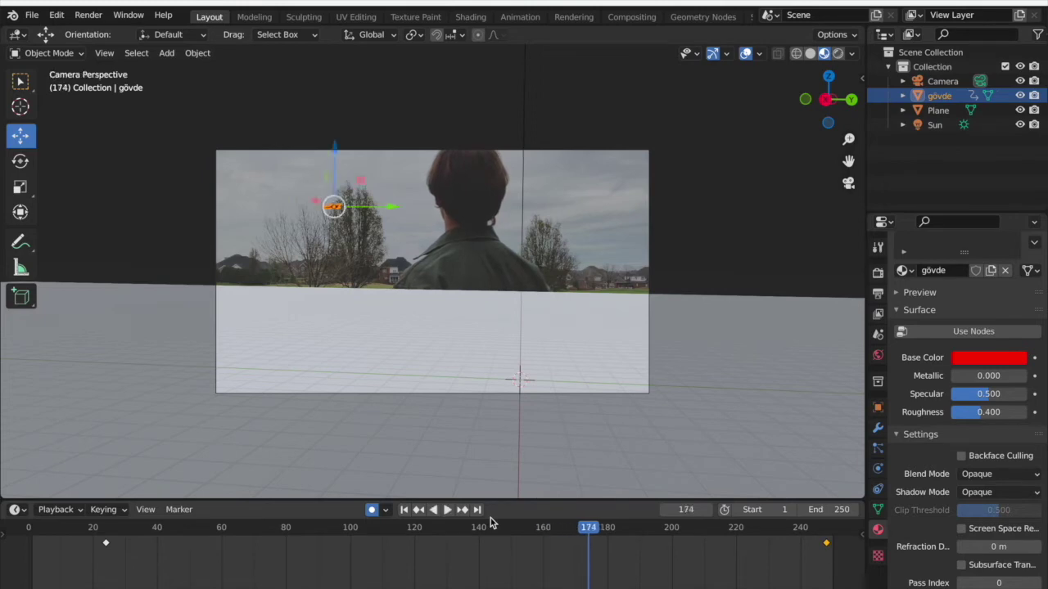
pyautogui.click(156, 529)
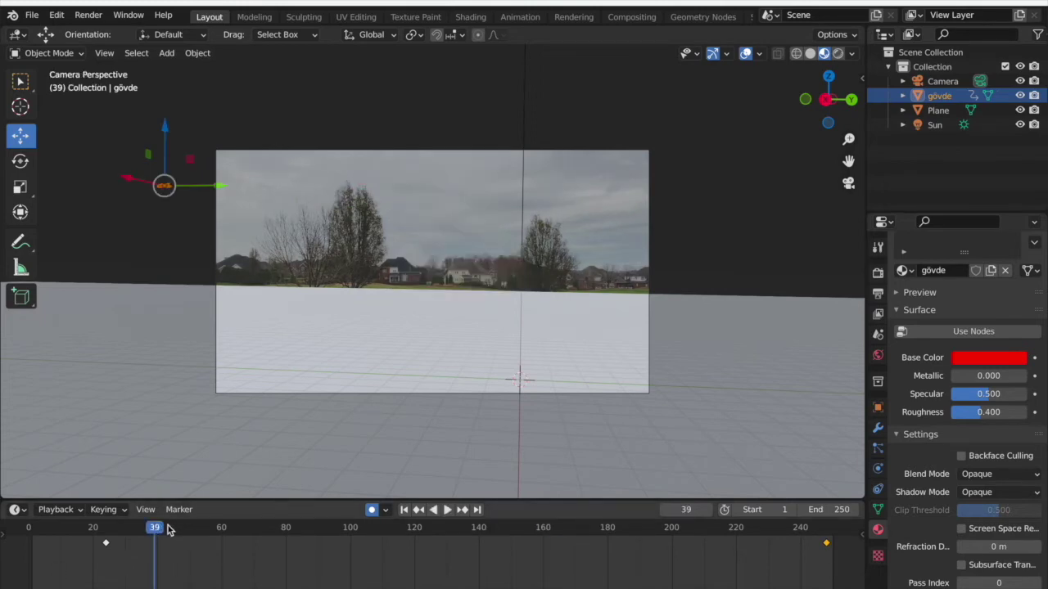
pyautogui.press('space')
pyautogui.click(245, 550)
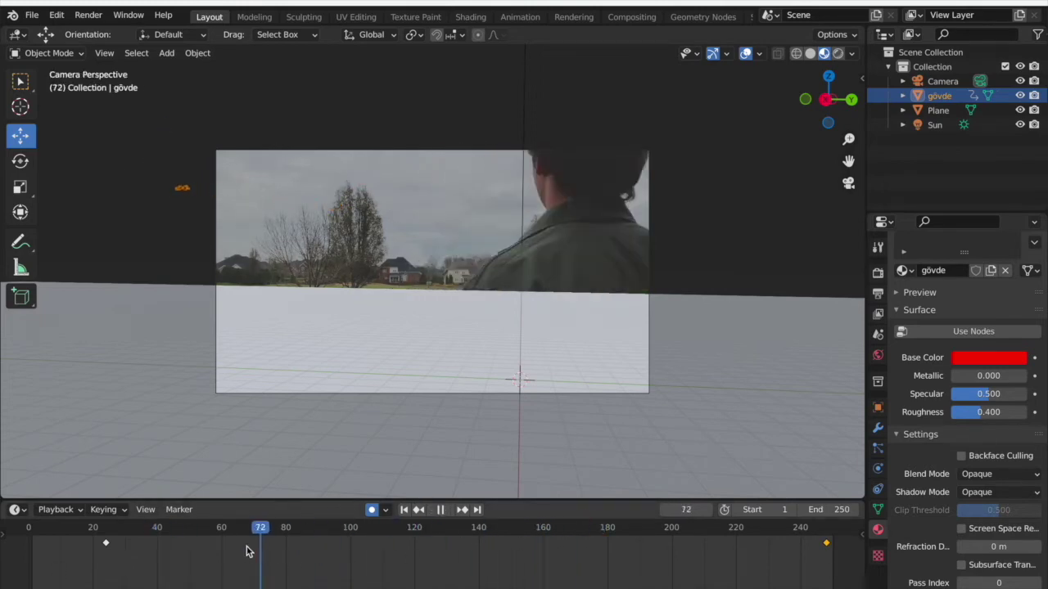
pyautogui.click(188, 528)
pyautogui.press('space')
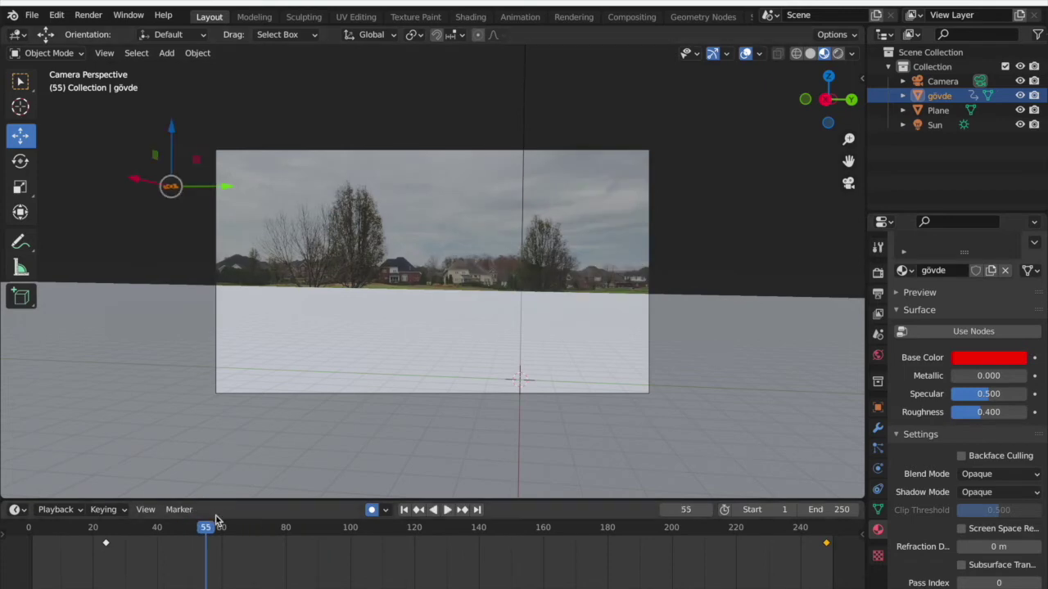
pyautogui.press('space')
pyautogui.press('space')
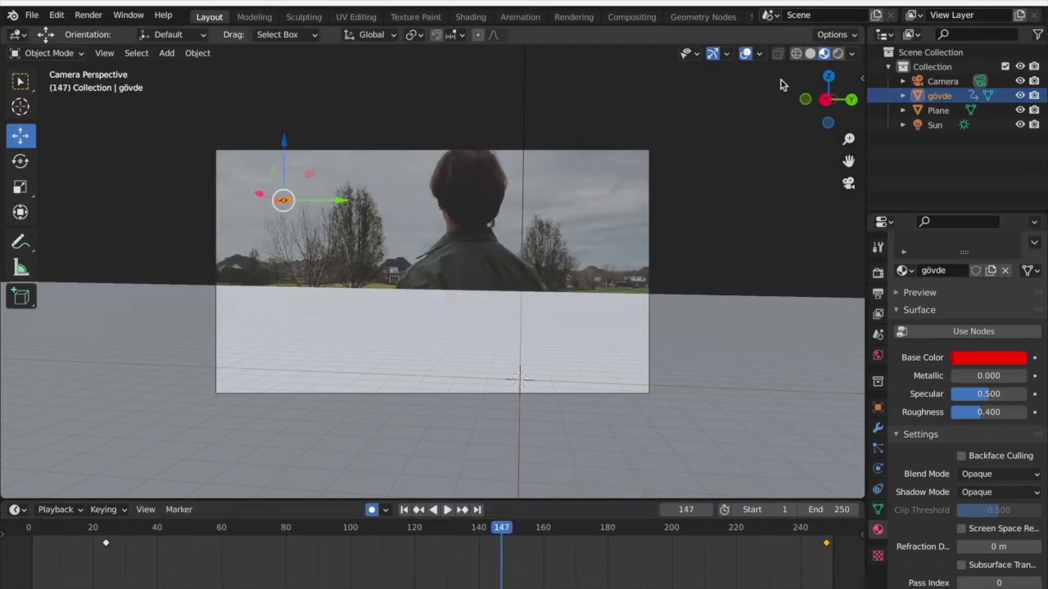
# - With overlays hidden, rotate gövde to bank it and key the tilt around frame 116
pyautogui.click(745, 52)
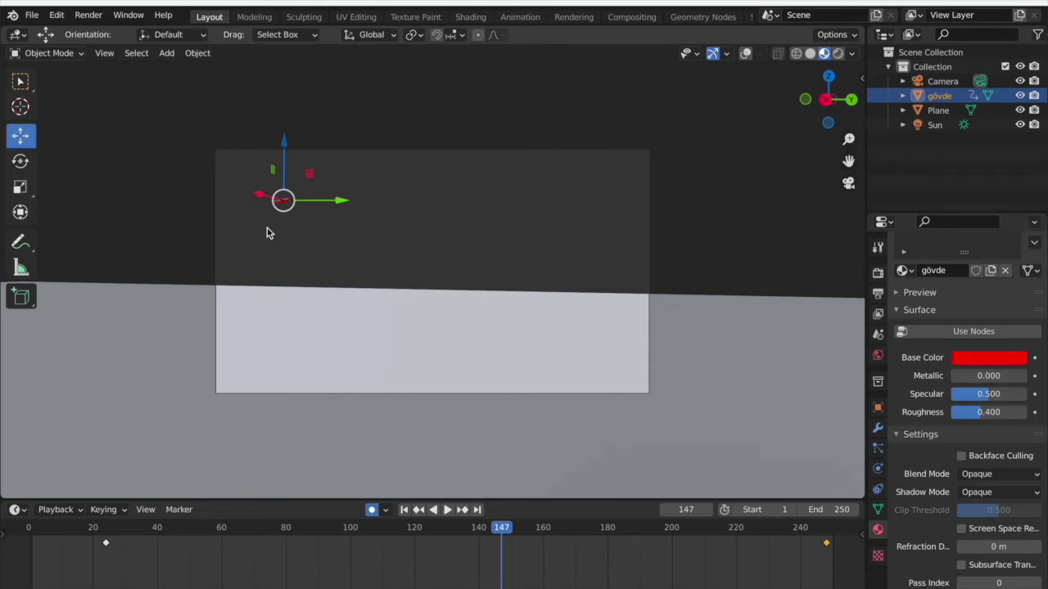
pyautogui.click(22, 163)
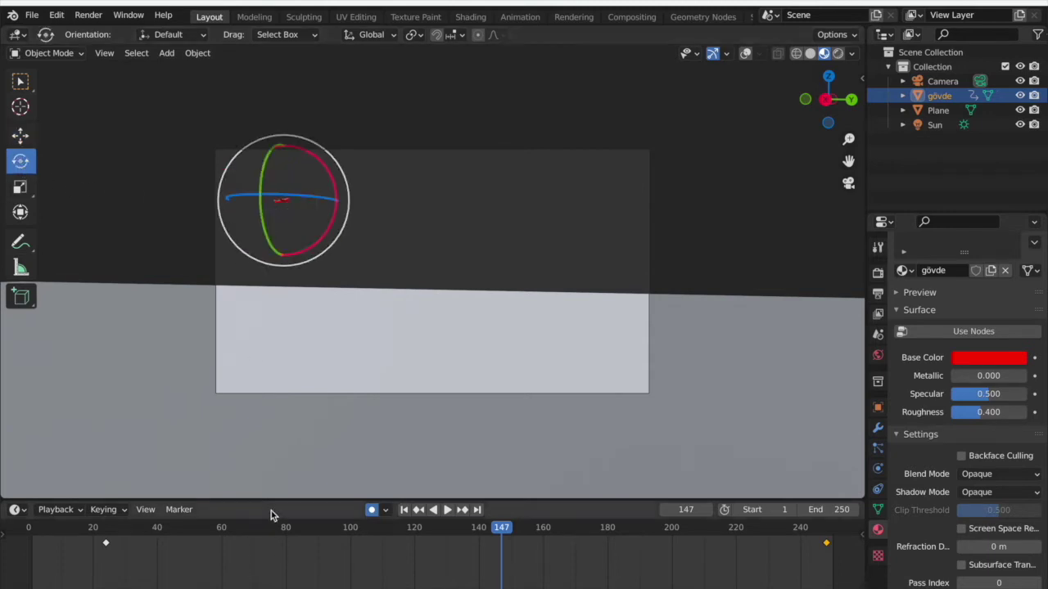
pyautogui.moveTo(304, 532); pyautogui.dragTo(402, 533)
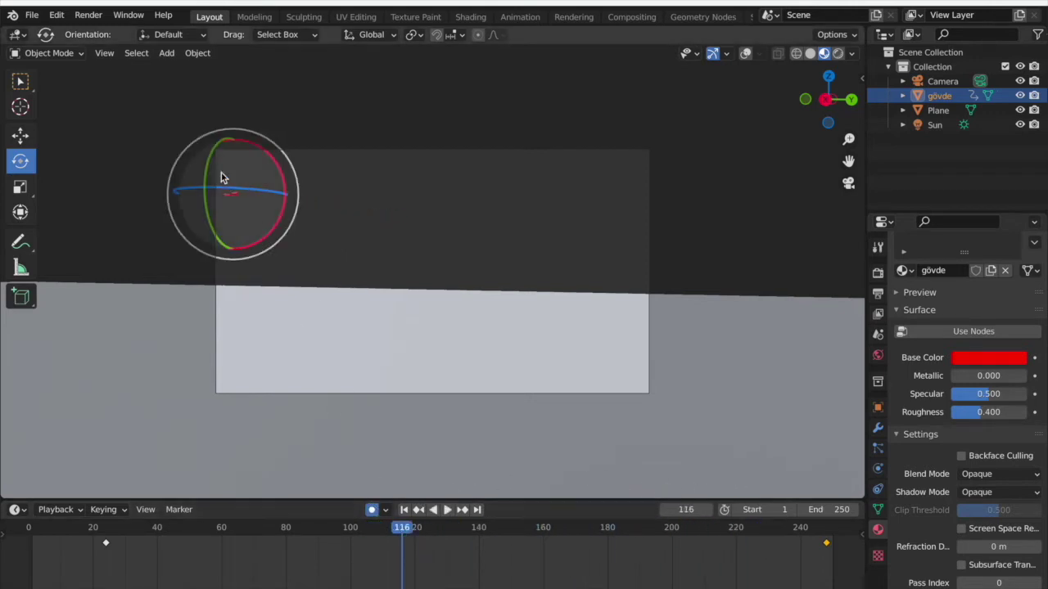
pyautogui.moveTo(205, 170); pyautogui.dragTo(229, 197)
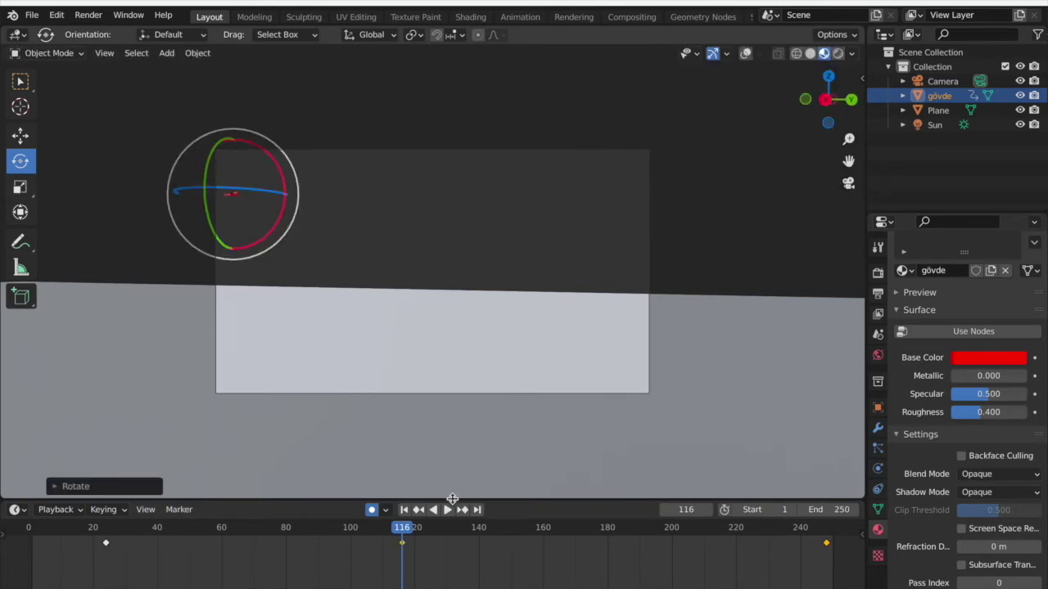
pyautogui.moveTo(447, 533); pyautogui.dragTo(736, 533)
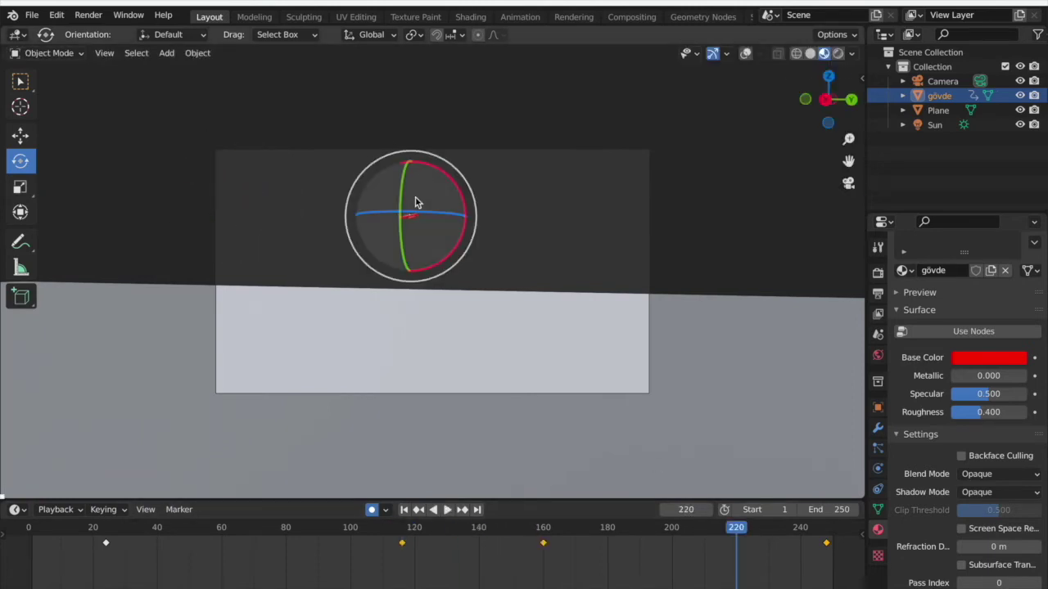
pyautogui.moveTo(736, 533); pyautogui.dragTo(678, 533)
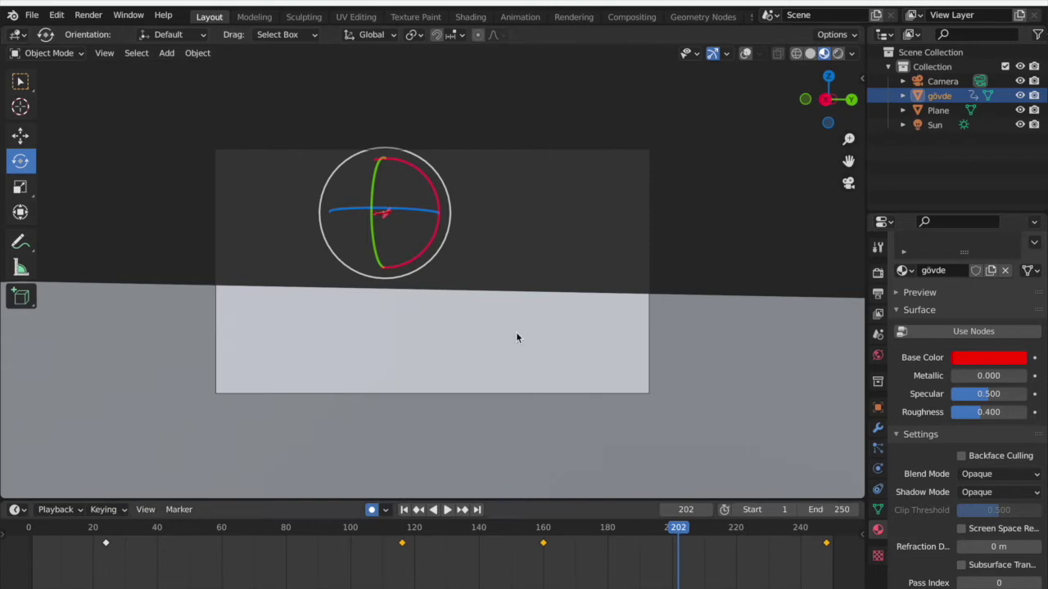
# - Replay the banking flight from the start over the footage, then restore the overlays
pyautogui.press('x')
pyautogui.click(407, 218)
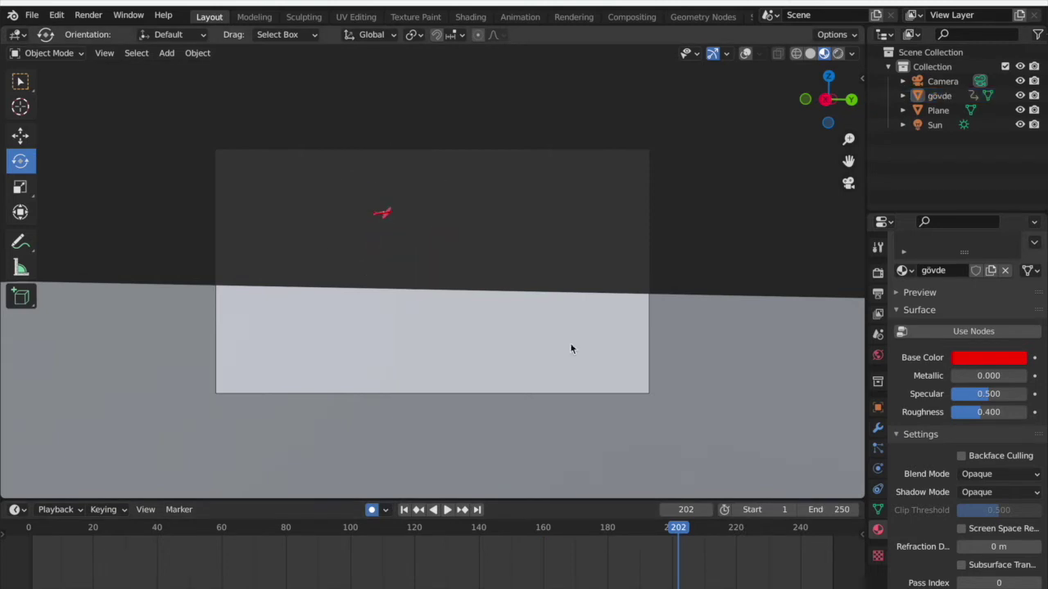
pyautogui.click(440, 510)
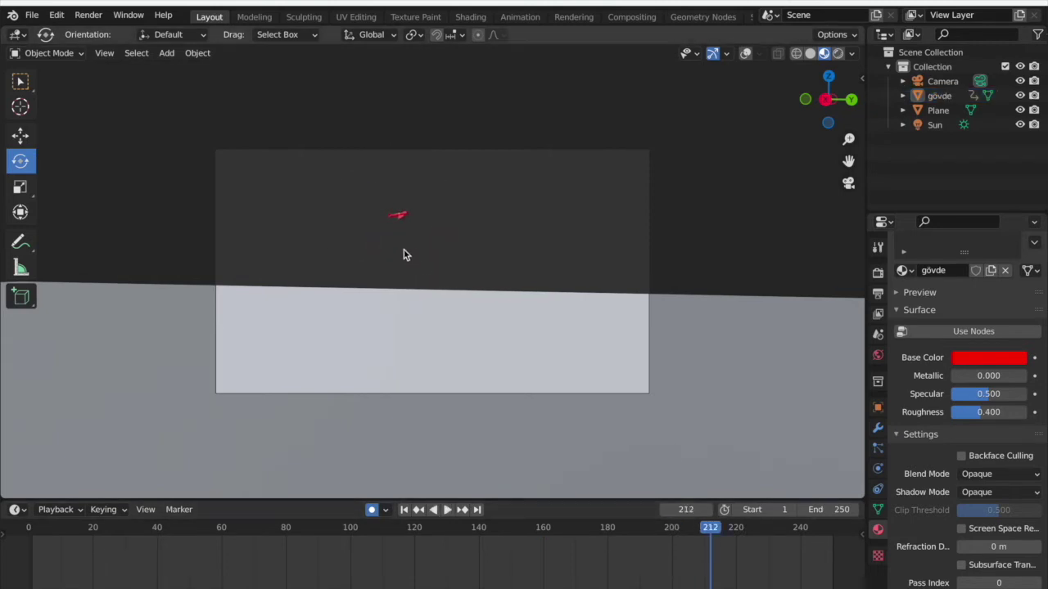
pyautogui.click(401, 217)
pyautogui.hotkey('shift', 'Left')
pyautogui.press('space')
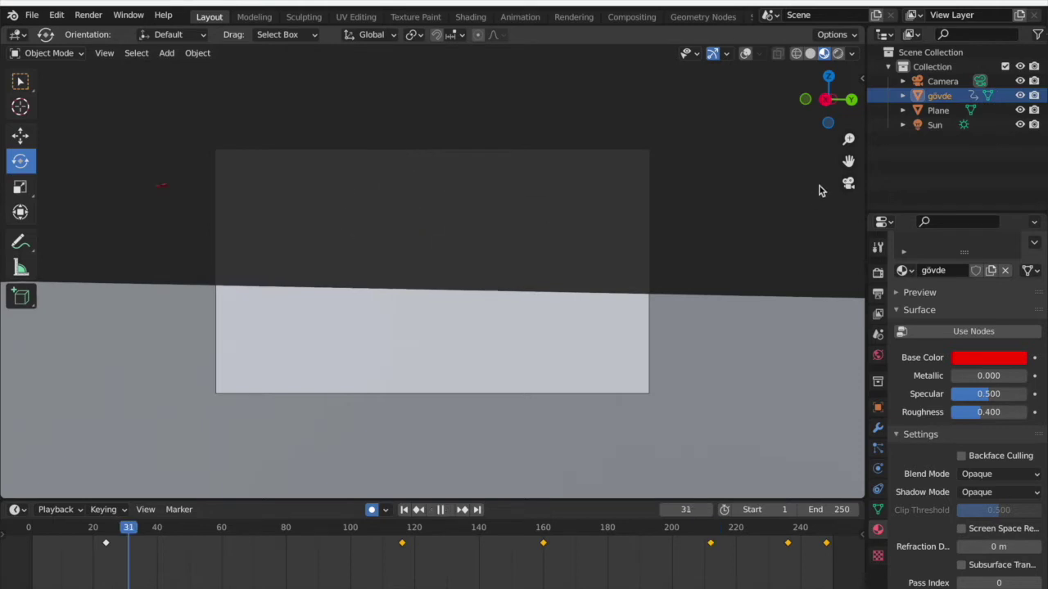
pyautogui.click(745, 52)
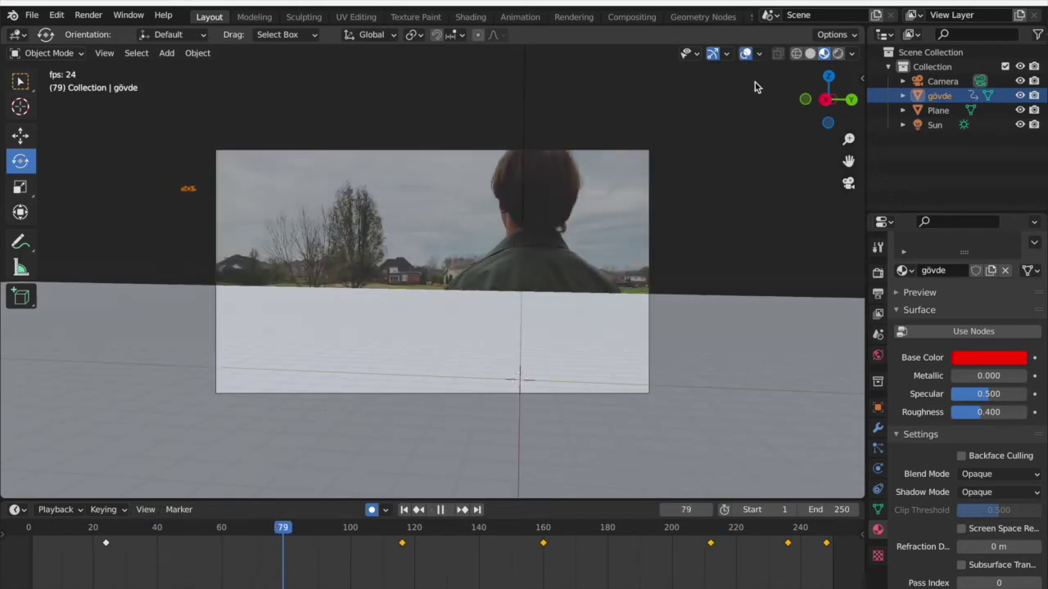
pyautogui.click(750, 169)
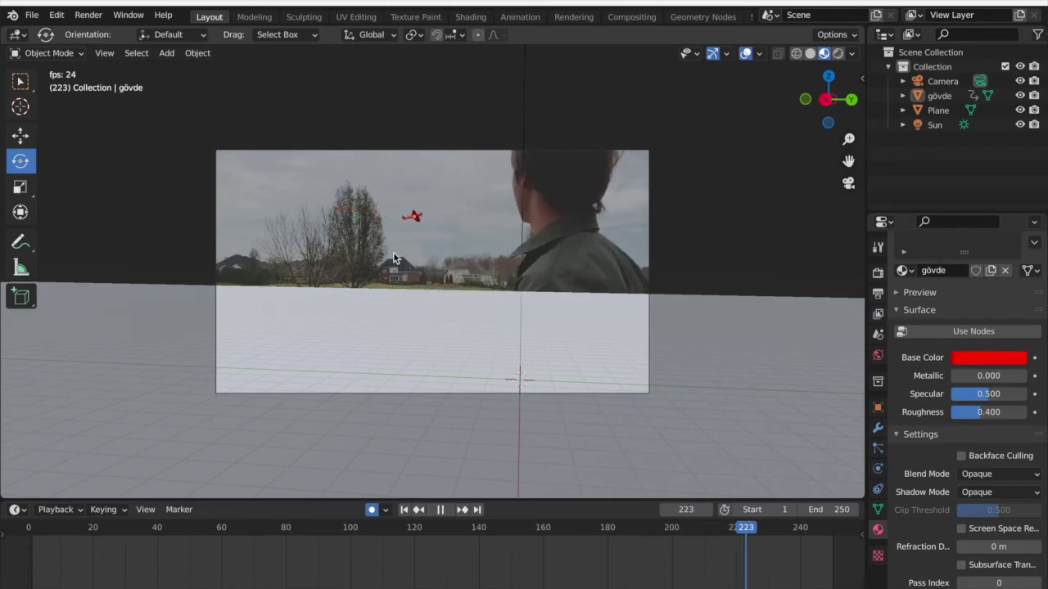
pyautogui.press('Escape')
pyautogui.hotkey('shift', 'space')
# - Slide the ground plane along the X axis and check the result through the camera
pyautogui.press('s')
pyautogui.click(825, 311)
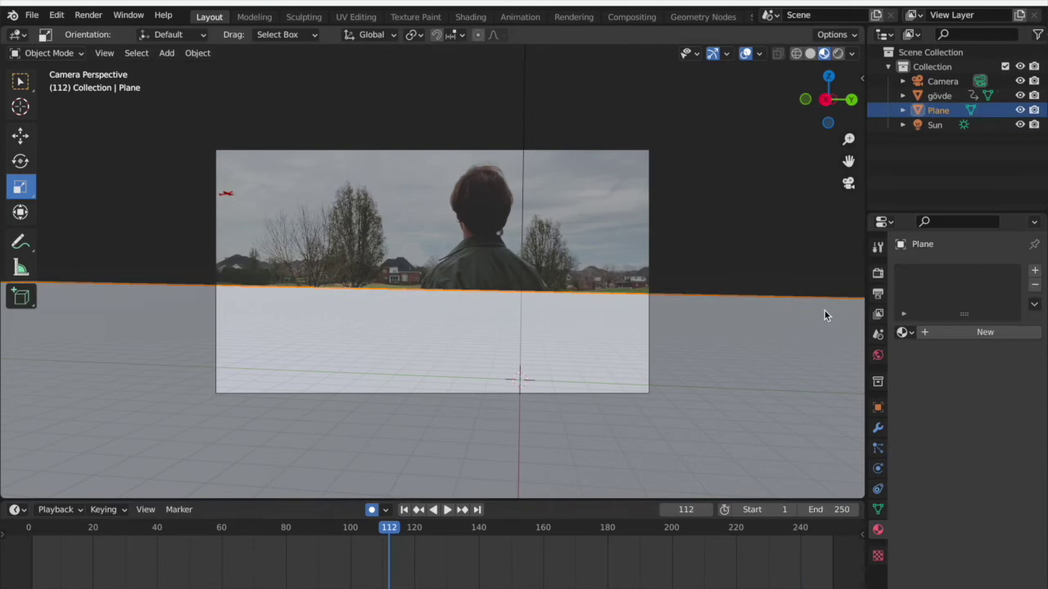
pyautogui.click(21, 141)
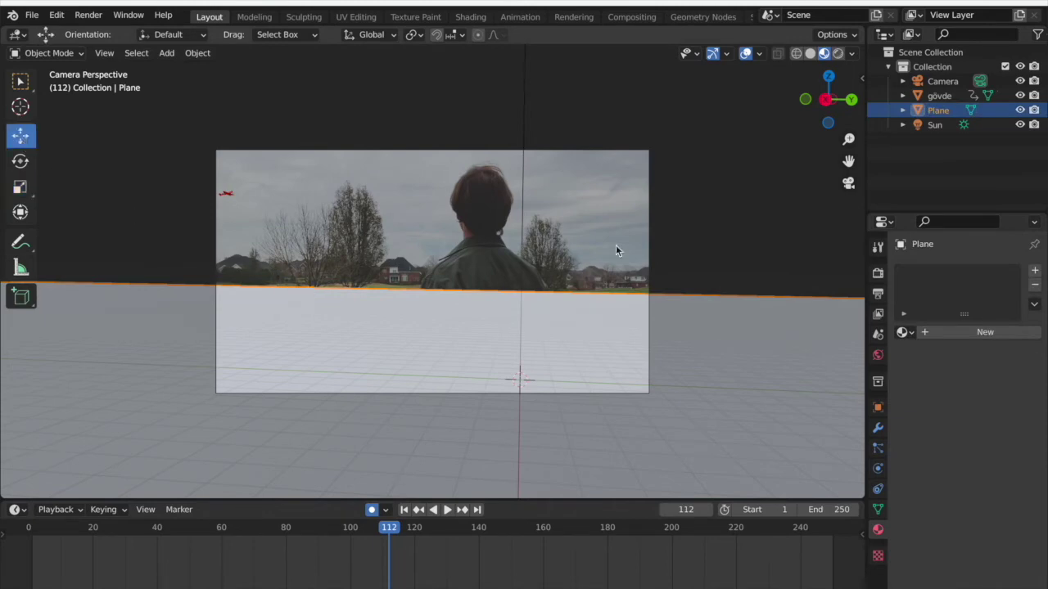
pyautogui.click(848, 187)
pyautogui.scroll(-3, 464, 263)
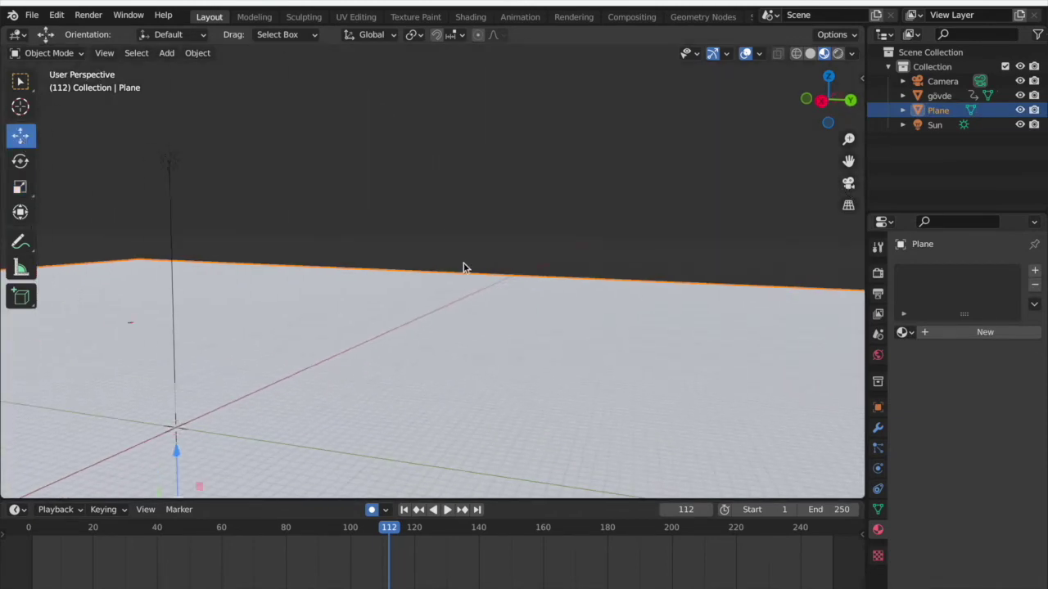
pyautogui.moveTo(210, 469); pyautogui.dragTo(104, 403)
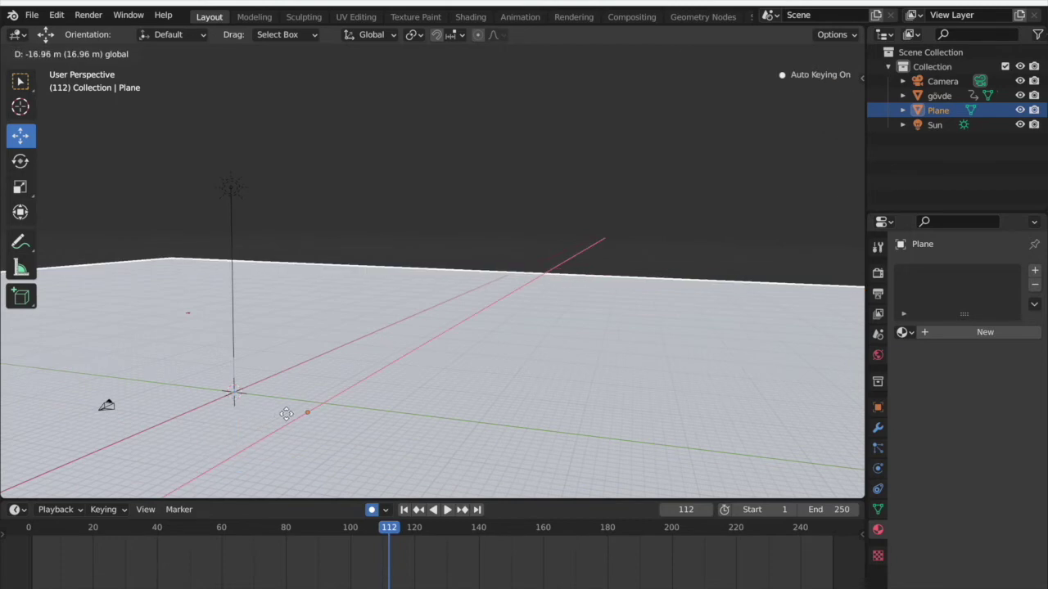
pyautogui.press('KP_0')
# - Keyframe the ground plane's position at frame 112 and play back the animation
pyautogui.click(848, 183)
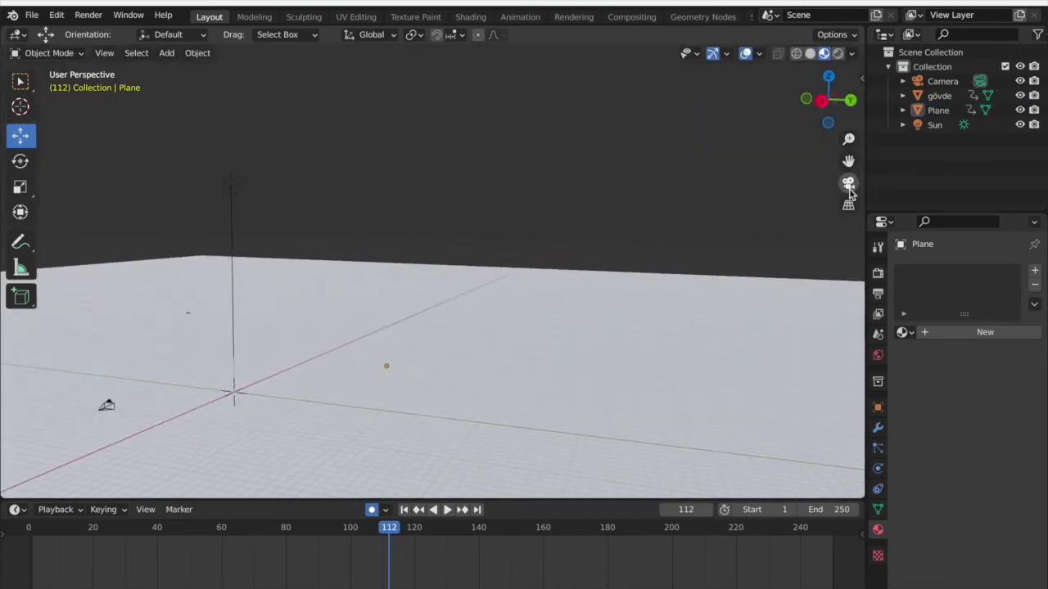
pyautogui.hscroll(-5, 594, 219)
pyautogui.hscroll(-2, 595, 223)
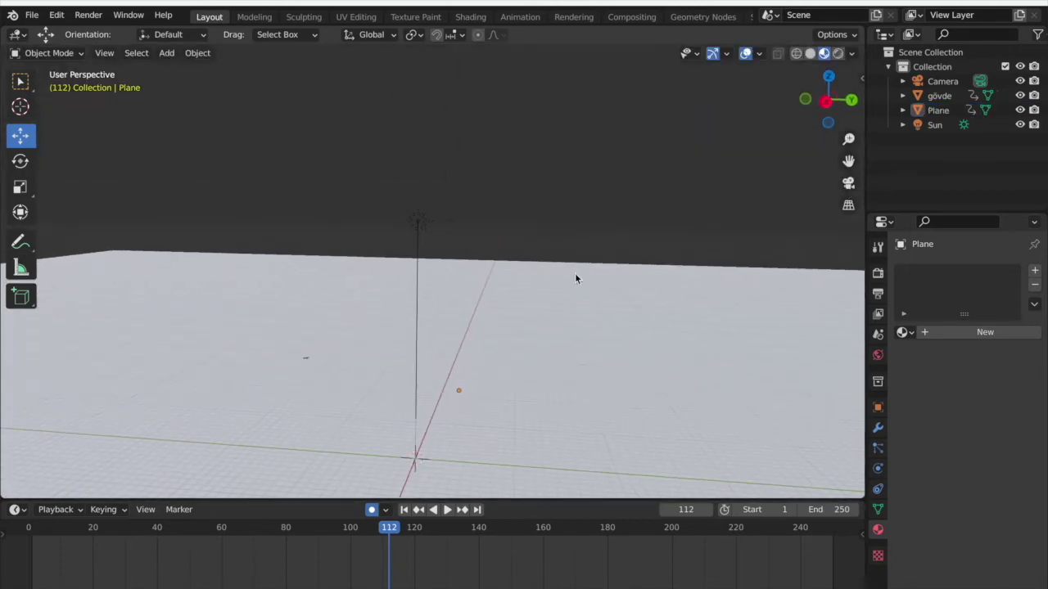
pyautogui.click(520, 370)
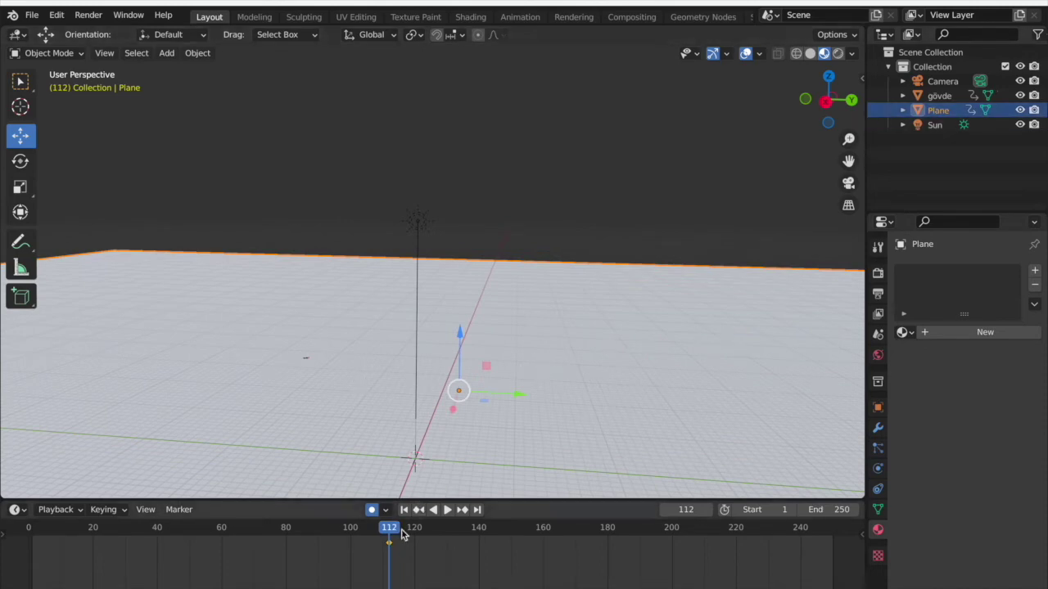
pyautogui.press('i')
pyautogui.press('space')
pyautogui.press('space')
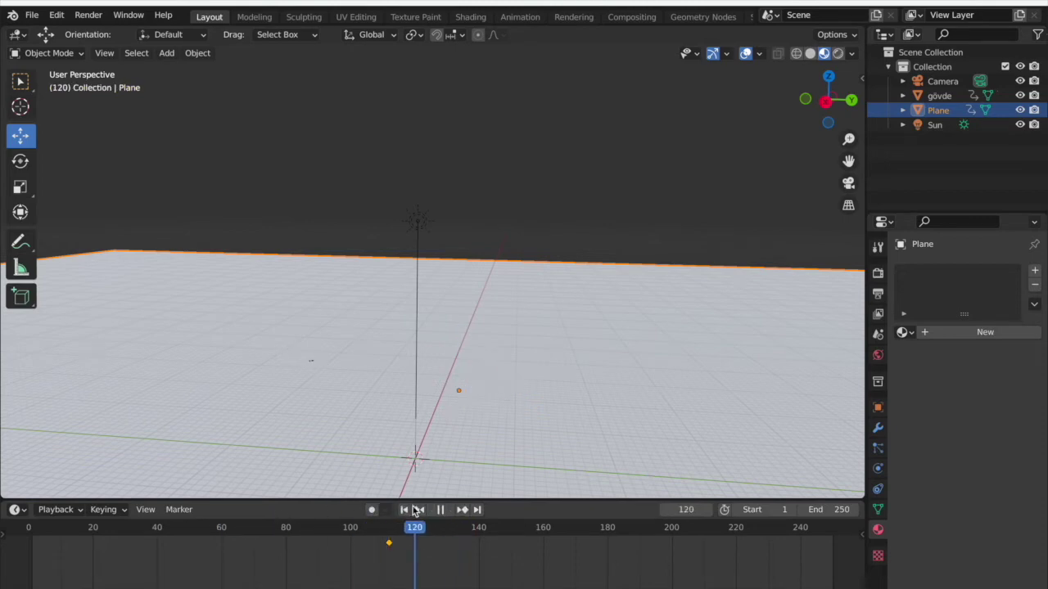
pyautogui.click(565, 220)
# - Reselect the ground plane and bring up the Render Properties, which use Eevee
pyautogui.click(594, 393)
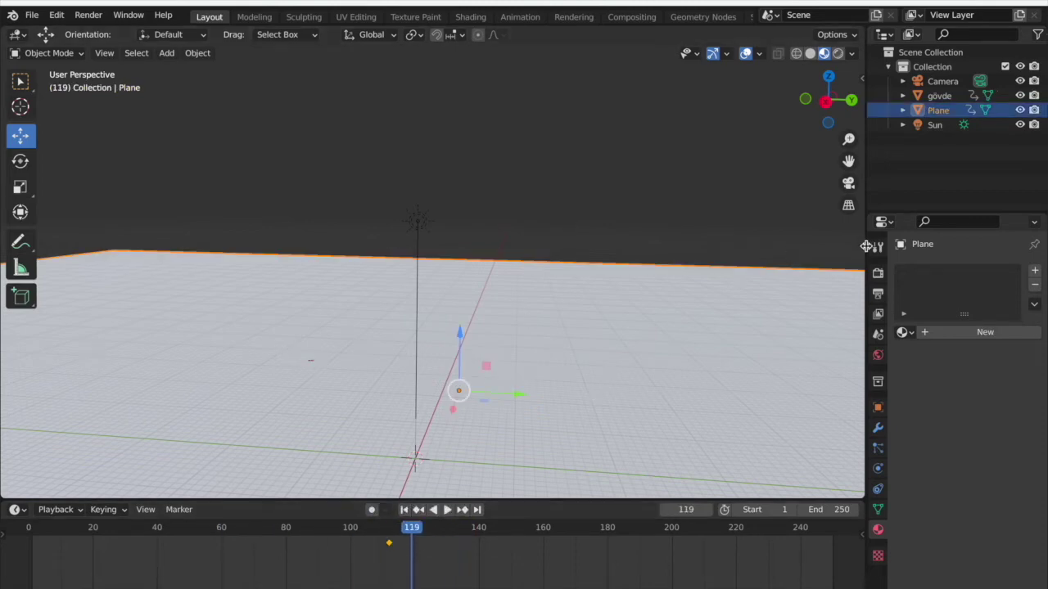
pyautogui.click(877, 275)
pyautogui.click(878, 249)
pyautogui.click(878, 274)
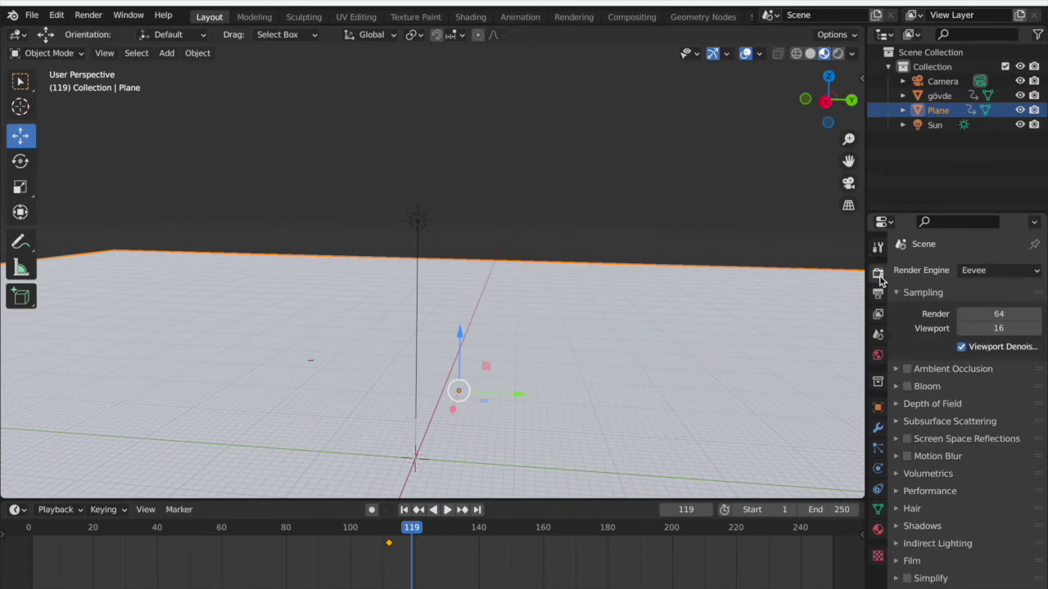
# - Switch the render engine to Cycles and tick Shadow Catcher in the plane's Visibility settings
pyautogui.click(974, 272)
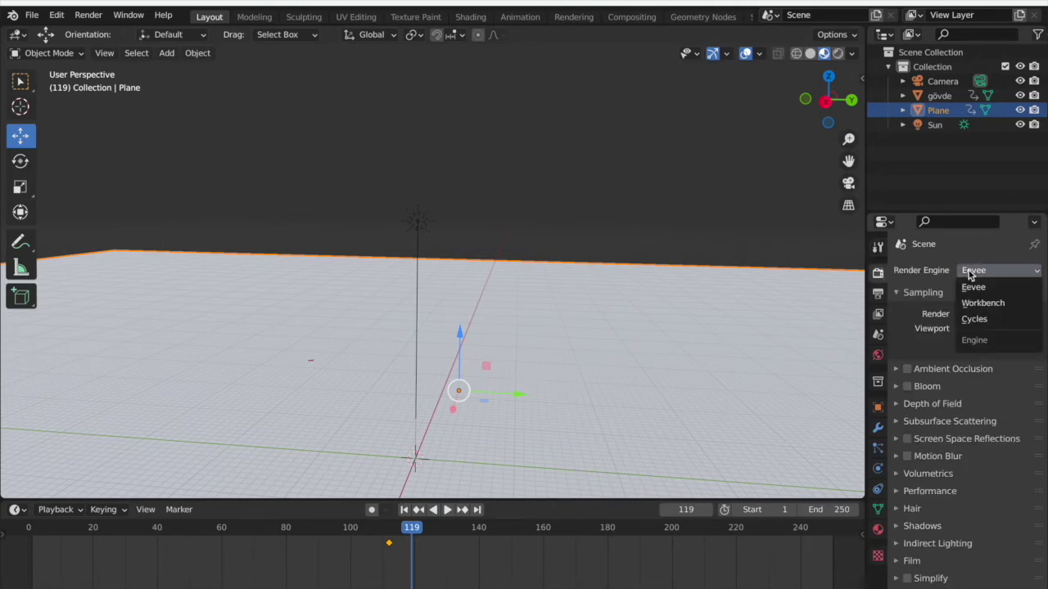
pyautogui.click(980, 319)
pyautogui.click(877, 406)
pyautogui.scroll(2, 901, 491)
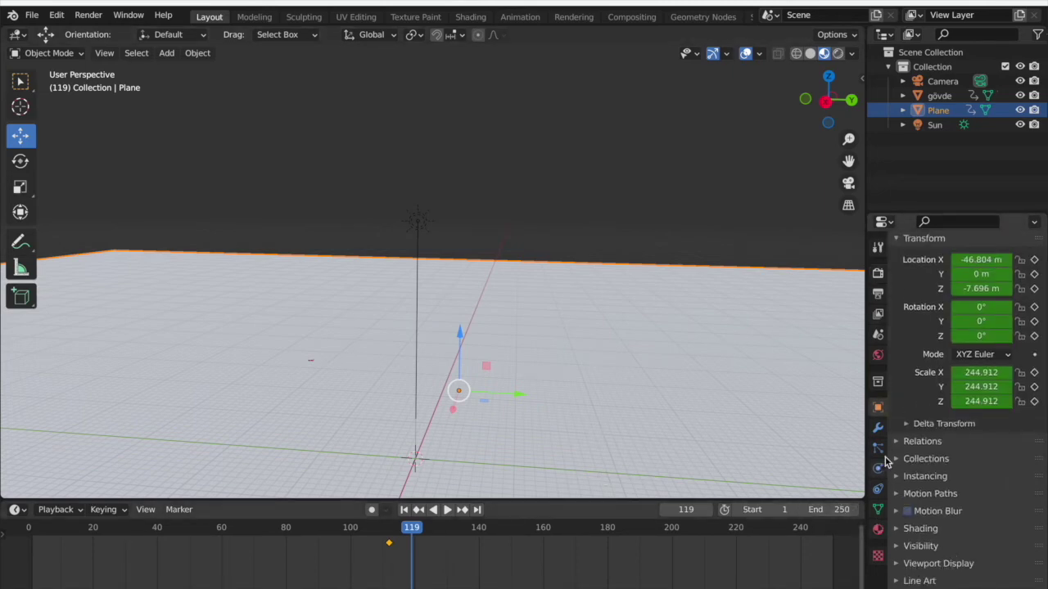
pyautogui.click(901, 547)
pyautogui.scroll(-4, 901, 545)
pyautogui.click(955, 516)
# - Preview the scene in Rendered viewport shading, framed on all objects
pyautogui.click(724, 151)
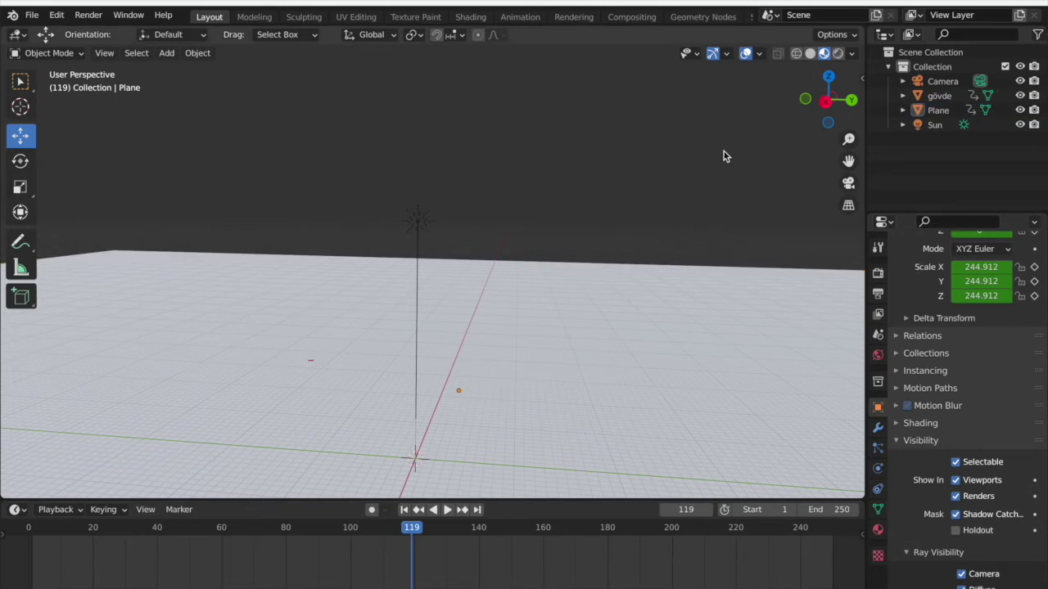
pyautogui.click(838, 52)
pyautogui.press('Home')
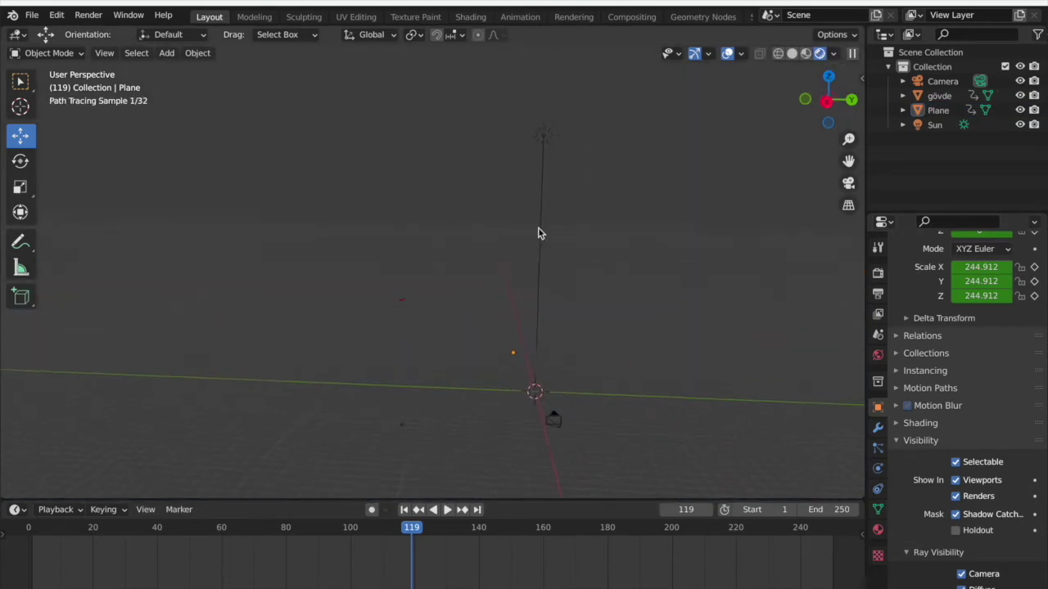
# - Step through frames in camera view, toggling between Material Preview and Rendered shading
pyautogui.click(453, 531)
pyautogui.press('space')
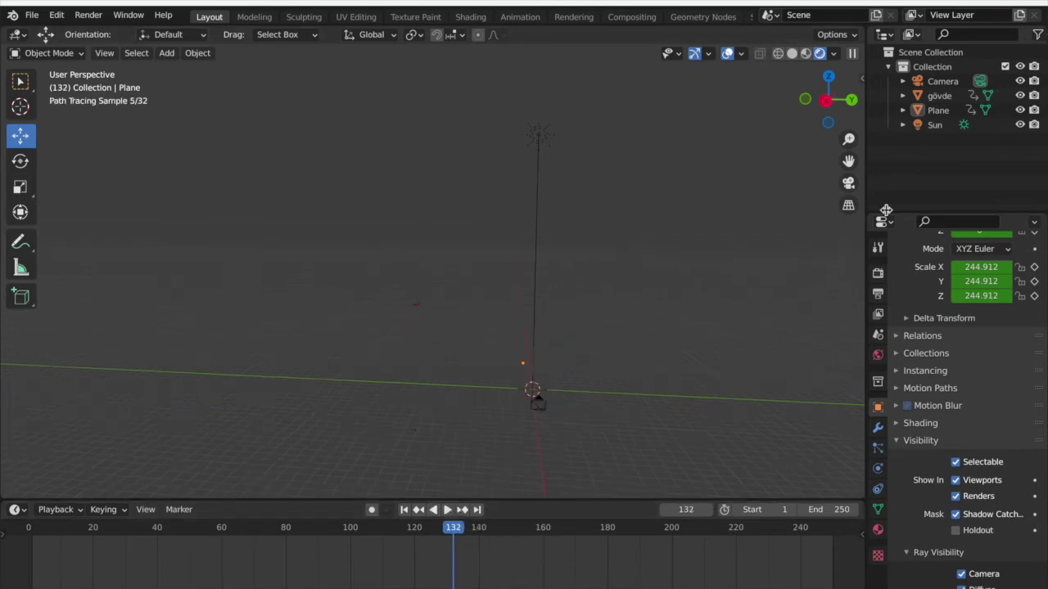
pyautogui.press('KP_0')
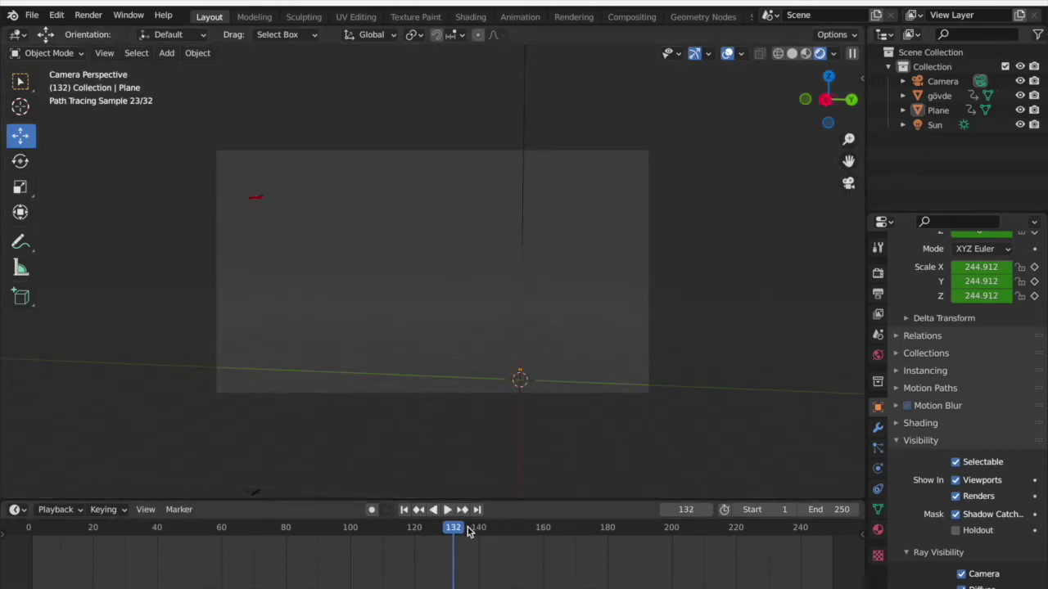
pyautogui.moveTo(472, 524)
pyautogui.mouseDown()
pyautogui.moveTo(644, 496)
pyautogui.moveTo(408, 496)
pyautogui.moveTo(522, 481)
pyautogui.moveTo(460, 488)
pyautogui.mouseUp()
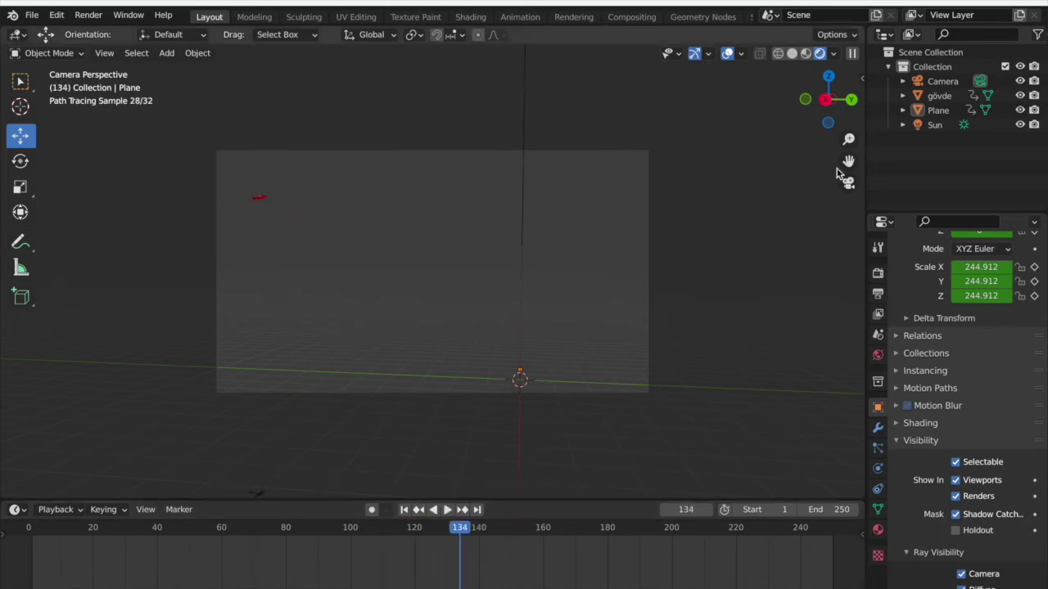
pyautogui.click(806, 54)
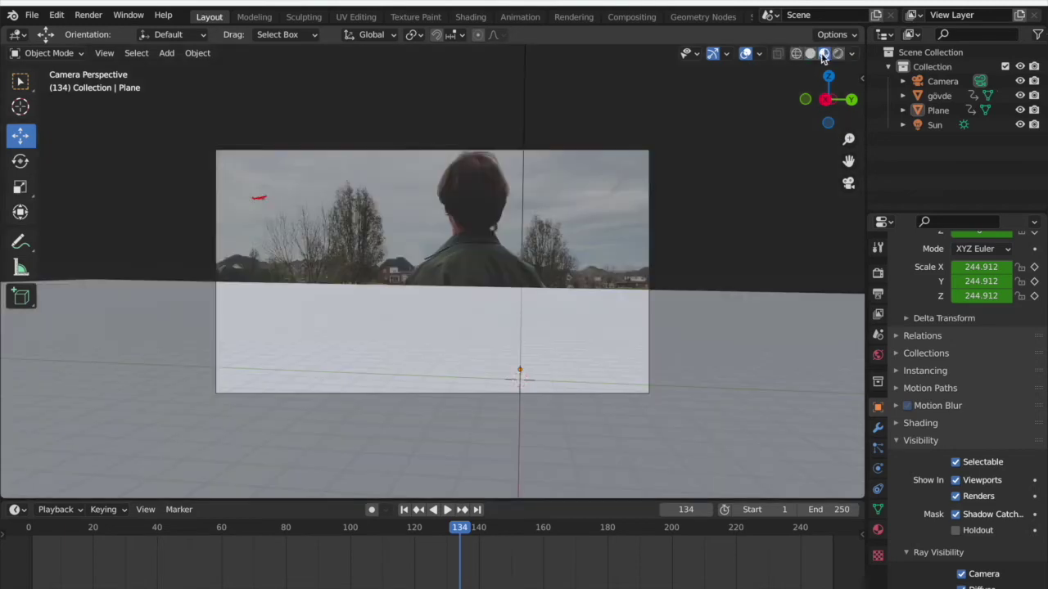
pyautogui.click(837, 54)
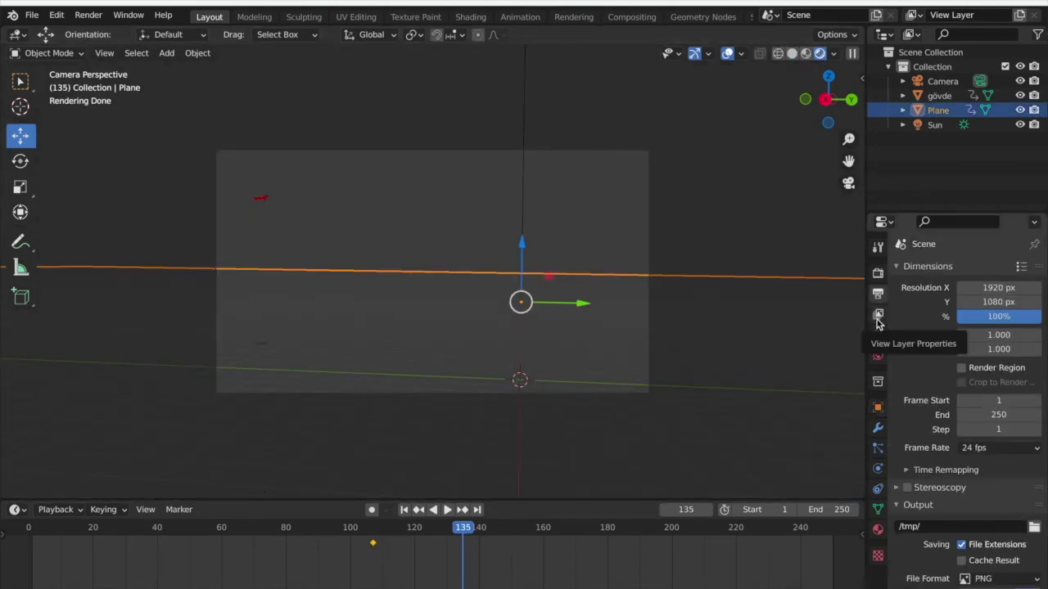
# - Set the render output folder to Downloads
pyautogui.scroll(-3, 1023, 458)
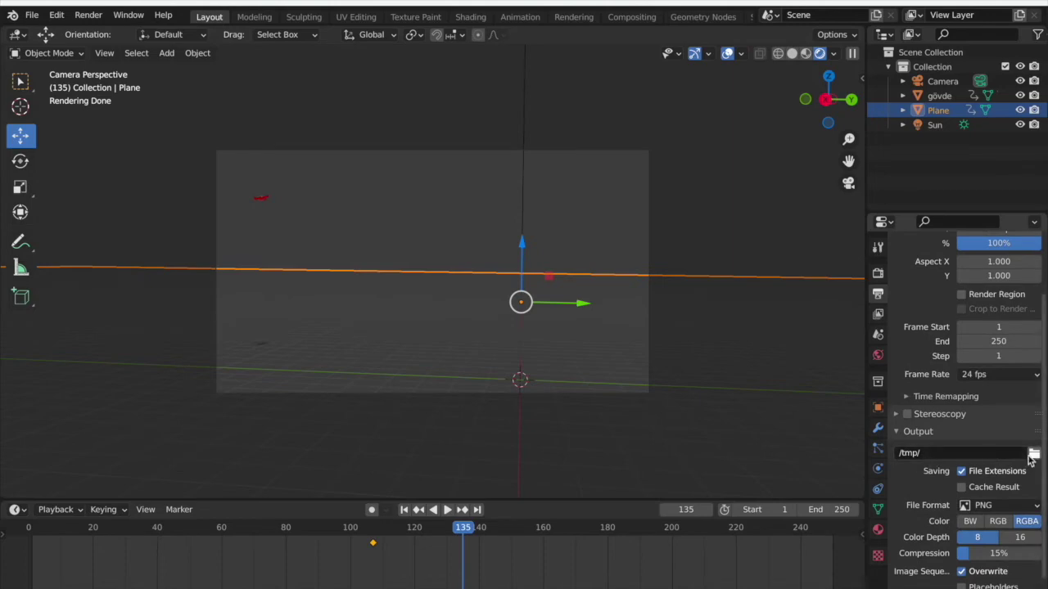
pyautogui.click(1033, 456)
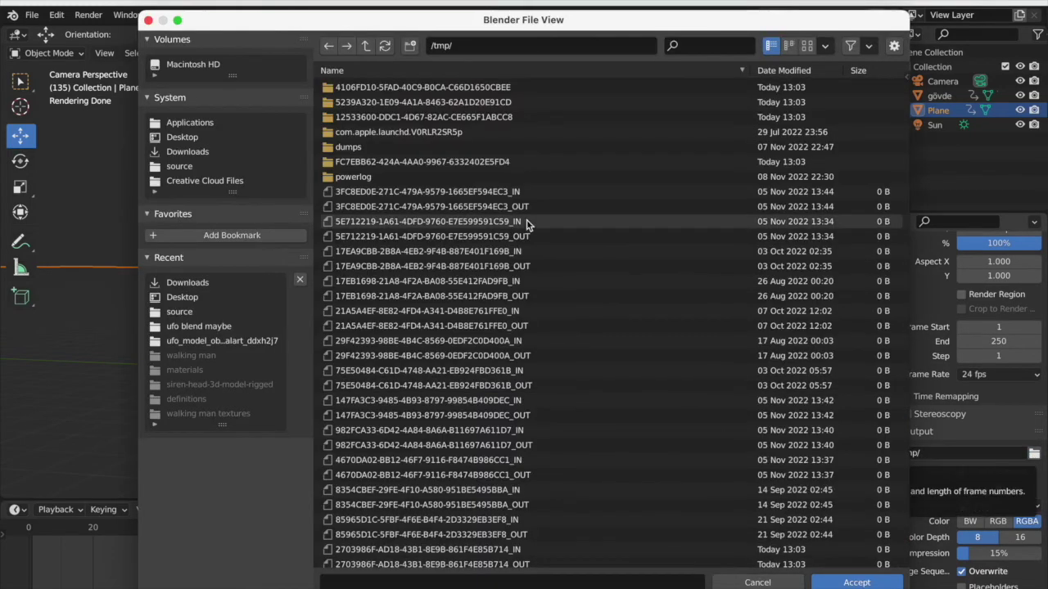
pyautogui.click(209, 154)
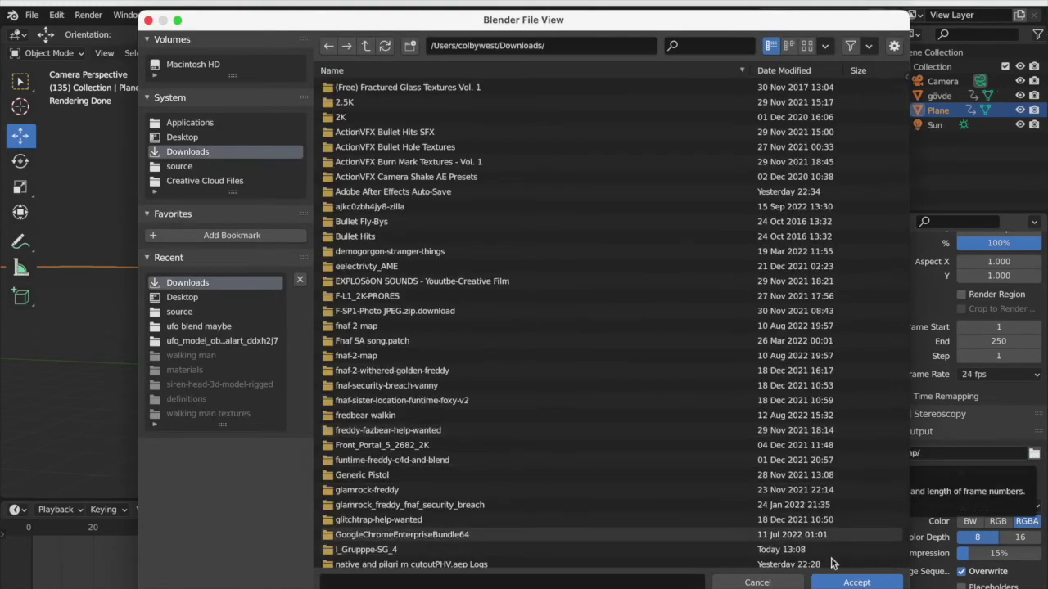
pyautogui.click(842, 582)
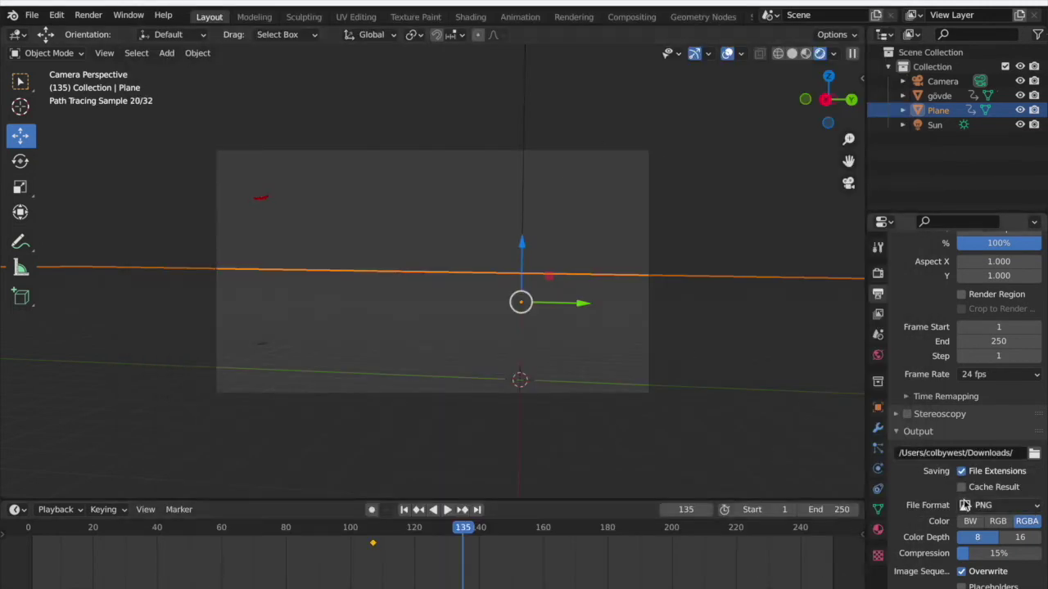
# - Turn on Transparent in the Film section of the render settings
pyautogui.click(880, 274)
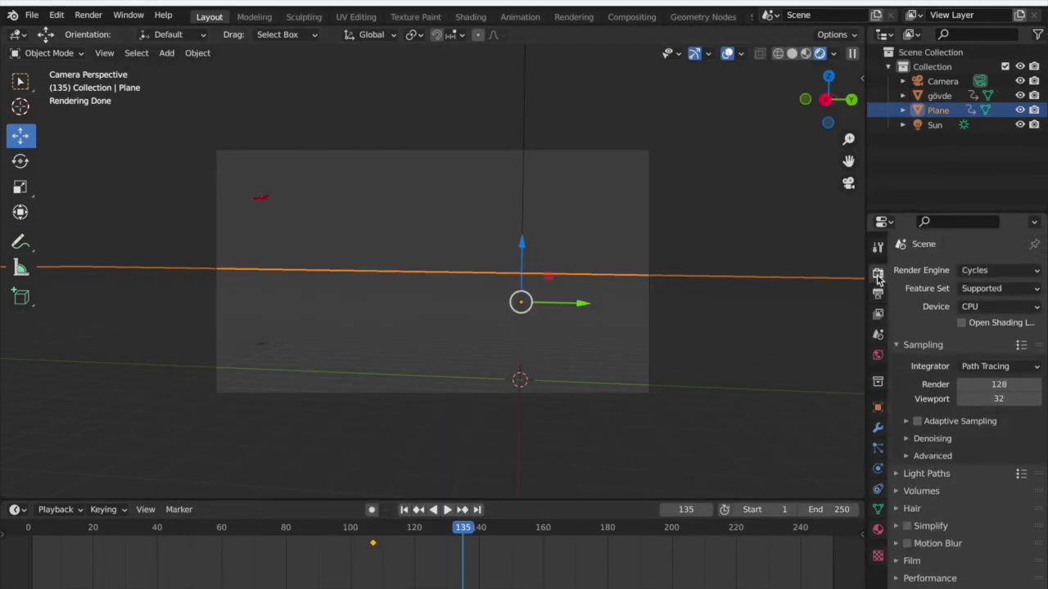
pyautogui.scroll(-2, 933, 459)
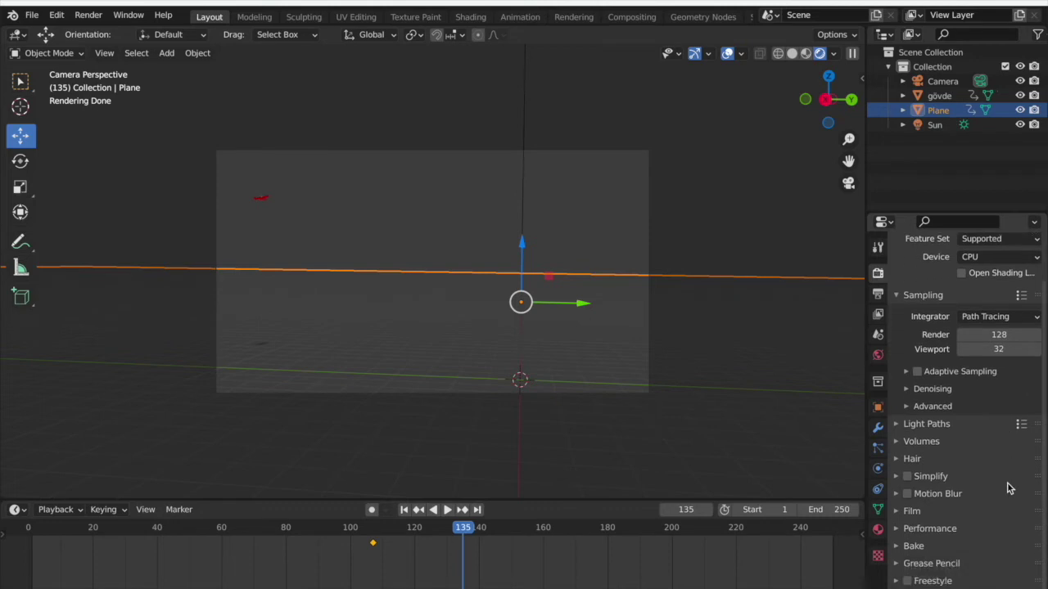
pyautogui.click(911, 512)
pyautogui.scroll(-5, 901, 511)
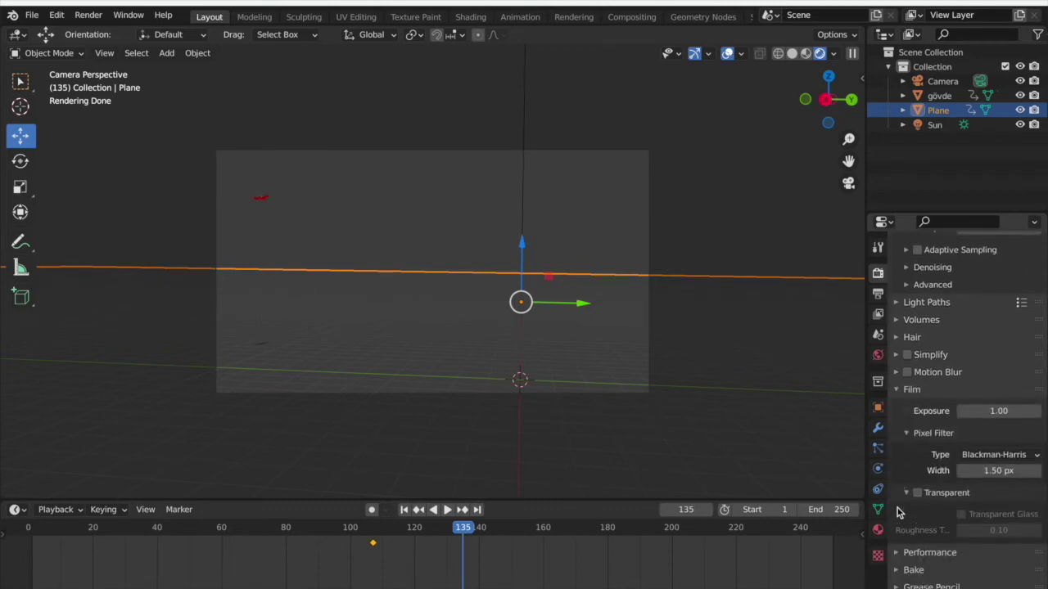
pyautogui.click(918, 493)
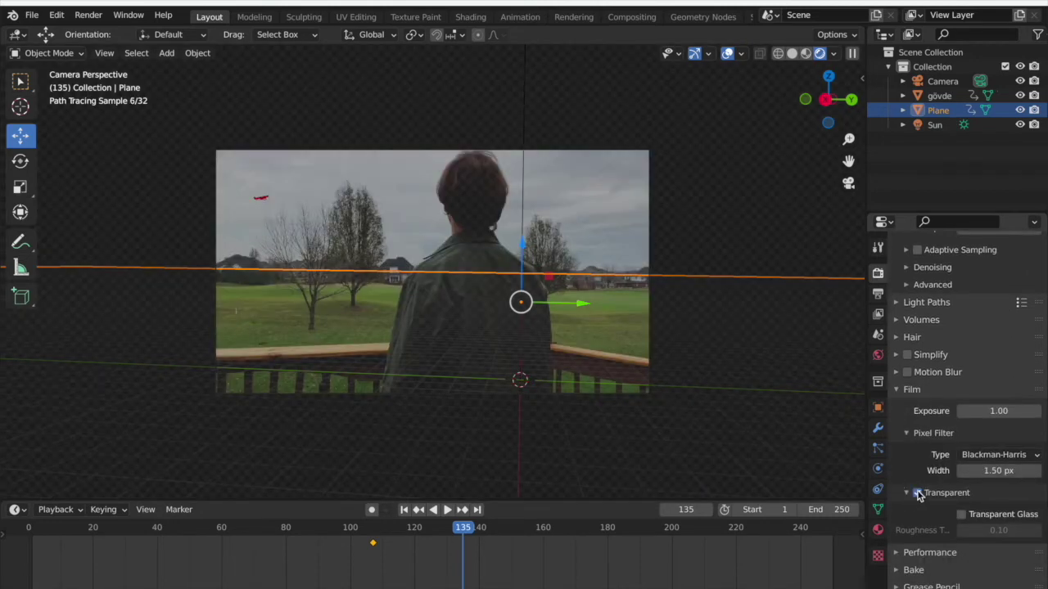
# - Replay the plane's motion from an earlier frame, then run Render Animation
pyautogui.click(735, 261)
pyautogui.moveTo(463, 527); pyautogui.dragTo(328, 513)
pyautogui.press('space')
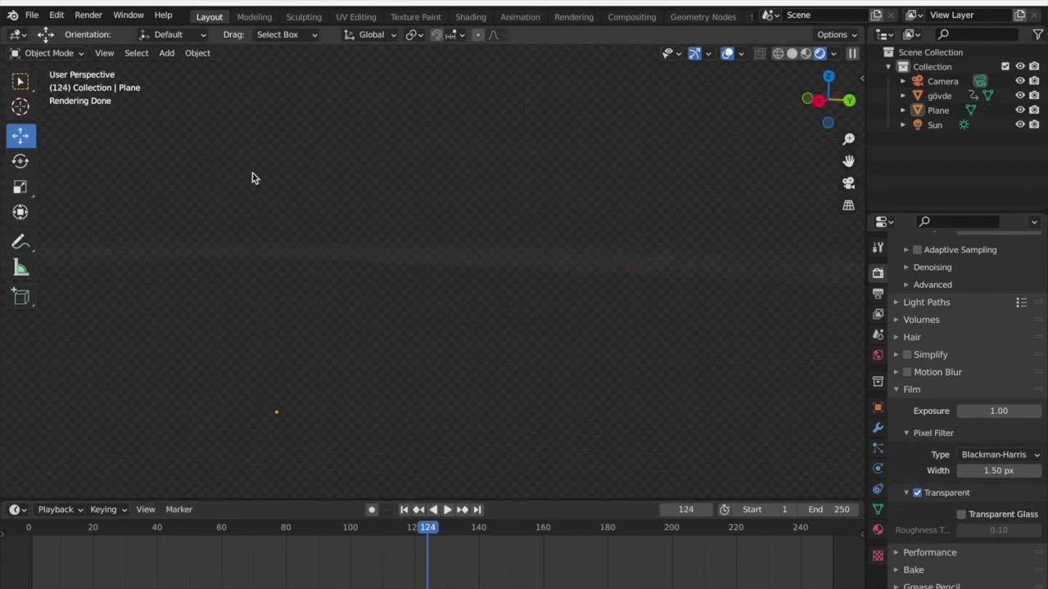
pyautogui.click(75, 18)
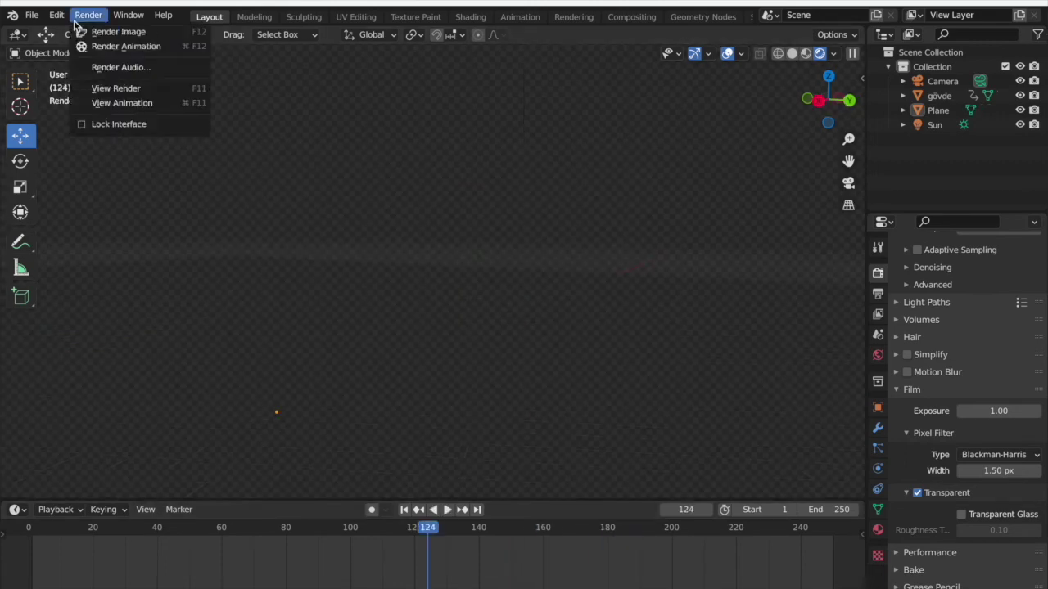
pyautogui.click(117, 46)
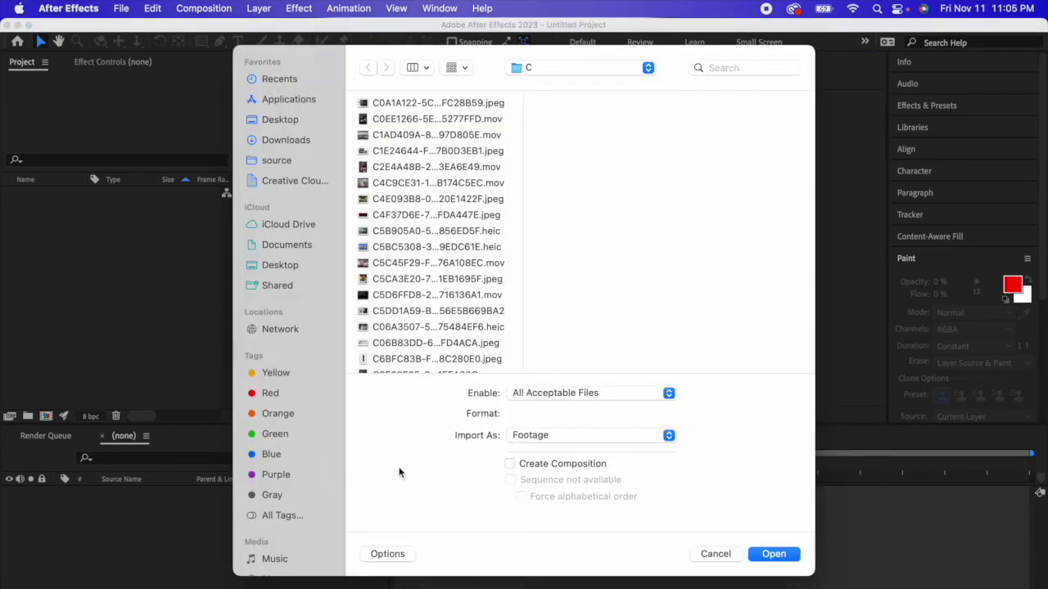
# - Import 0001.png via Import Multiple Files as a PNG sequence
pyautogui.scroll(-2, 302, 496)
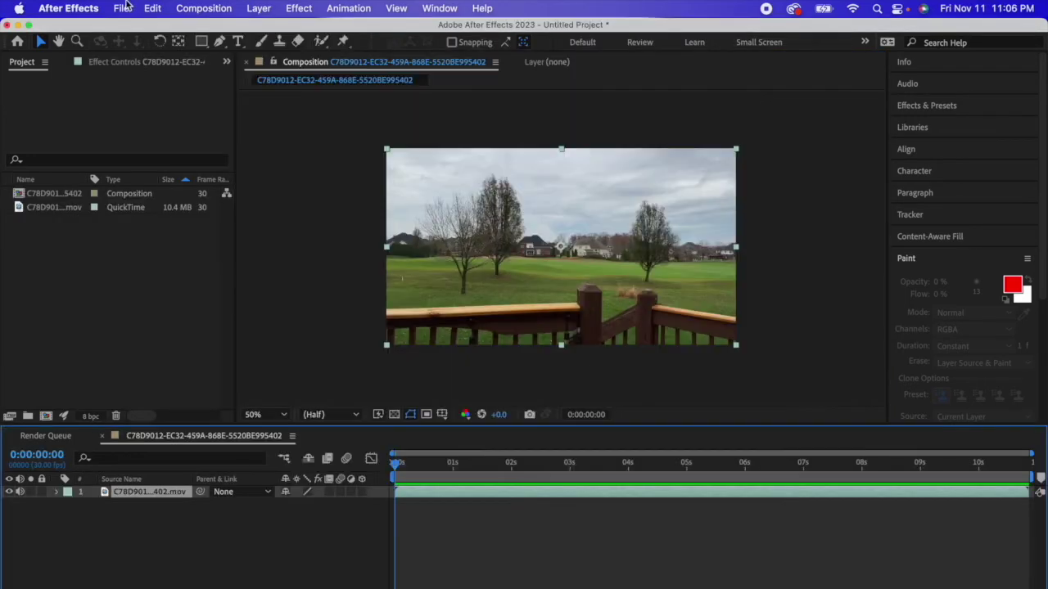
pyautogui.click(121, 8)
pyautogui.moveTo(185, 235)
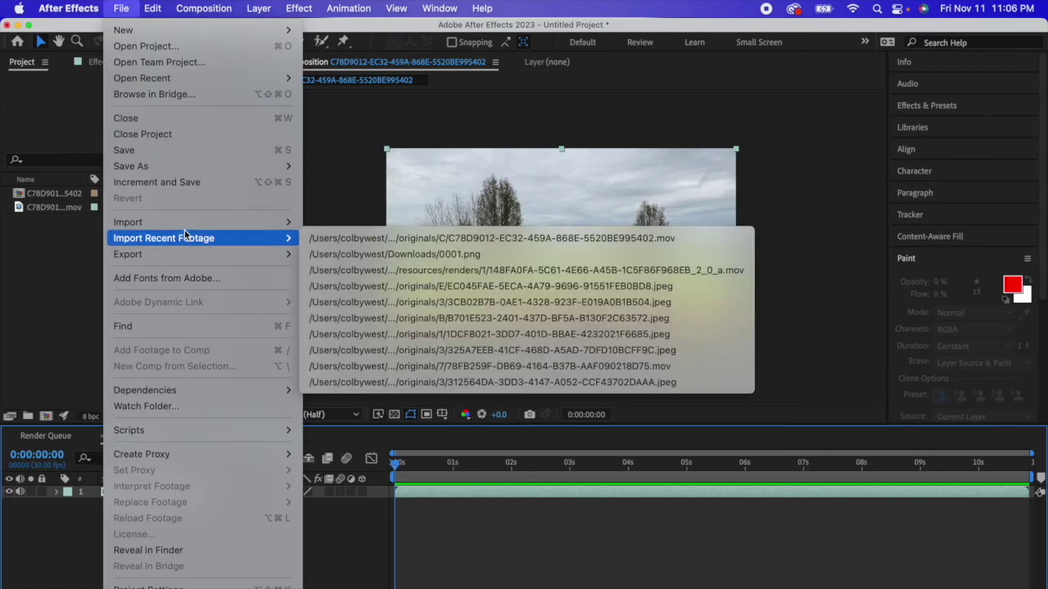
pyautogui.moveTo(287, 224)
pyautogui.click(333, 237)
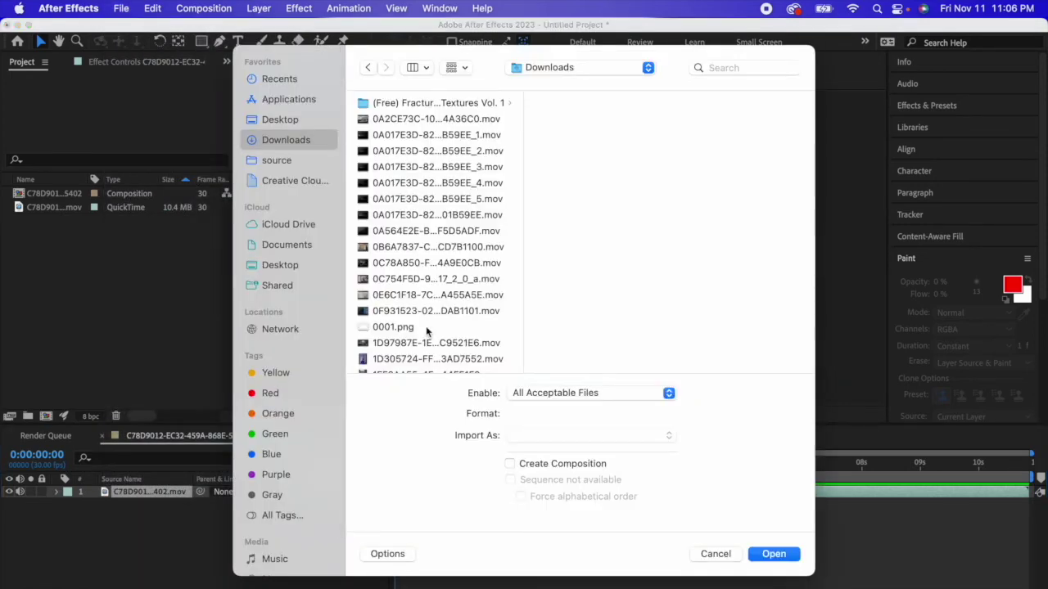
pyautogui.click(410, 329)
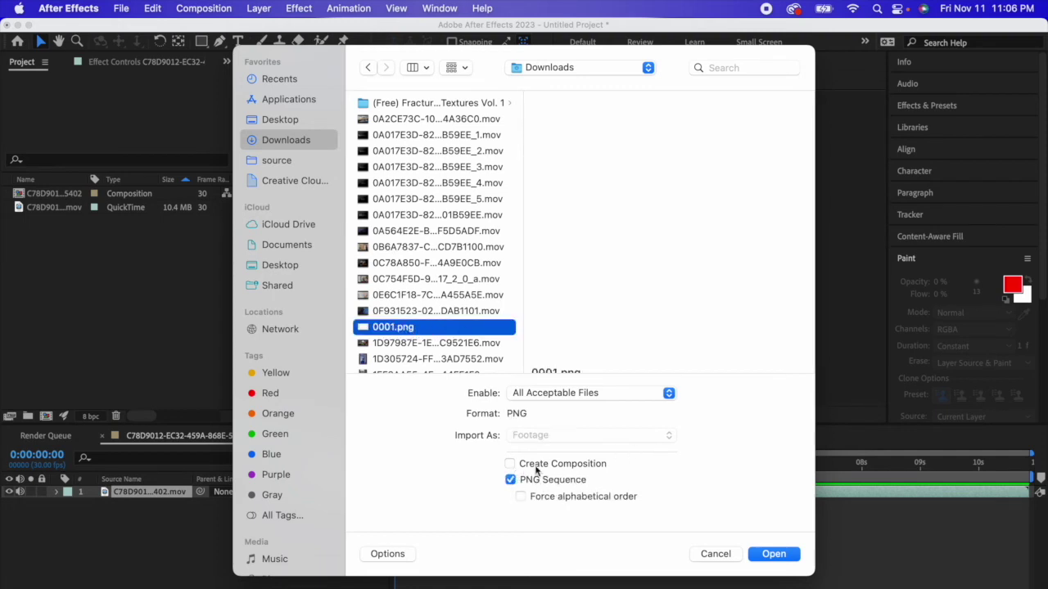
pyautogui.click(511, 481)
pyautogui.click(511, 480)
pyautogui.click(773, 554)
# - Place the [0001-0250].png sequence into the composition as the top layer
pyautogui.press('super+i')
pyautogui.click(714, 555)
pyautogui.moveTo(45, 201); pyautogui.dragTo(567, 250)
pyautogui.moveTo(430, 460); pyautogui.dragTo(793, 424)
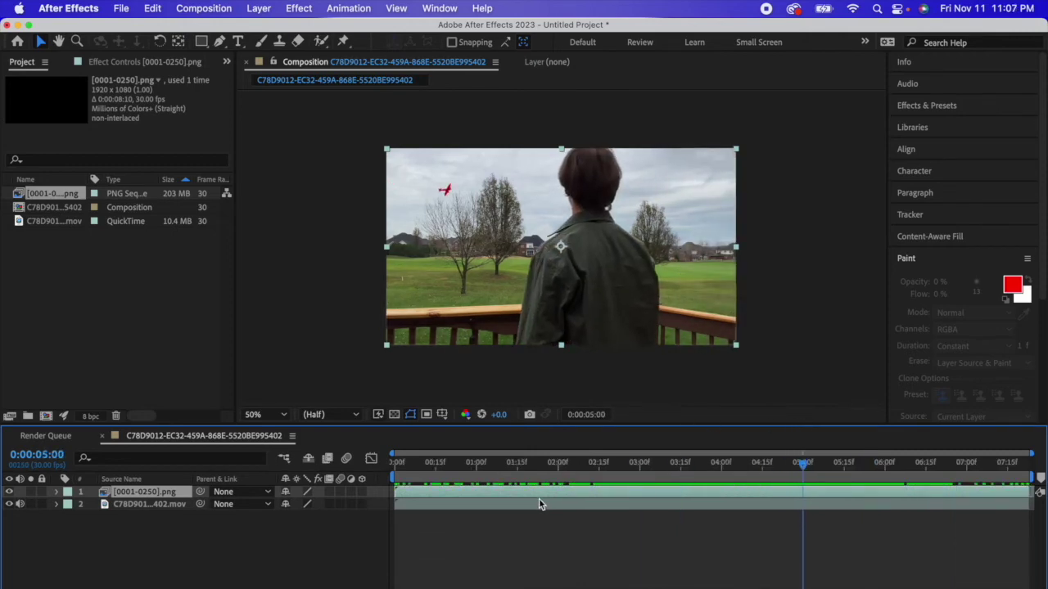
# - Rename the rendered sequence layer to 'plane'
pyautogui.click(539, 504)
pyautogui.doubleClick(159, 491)
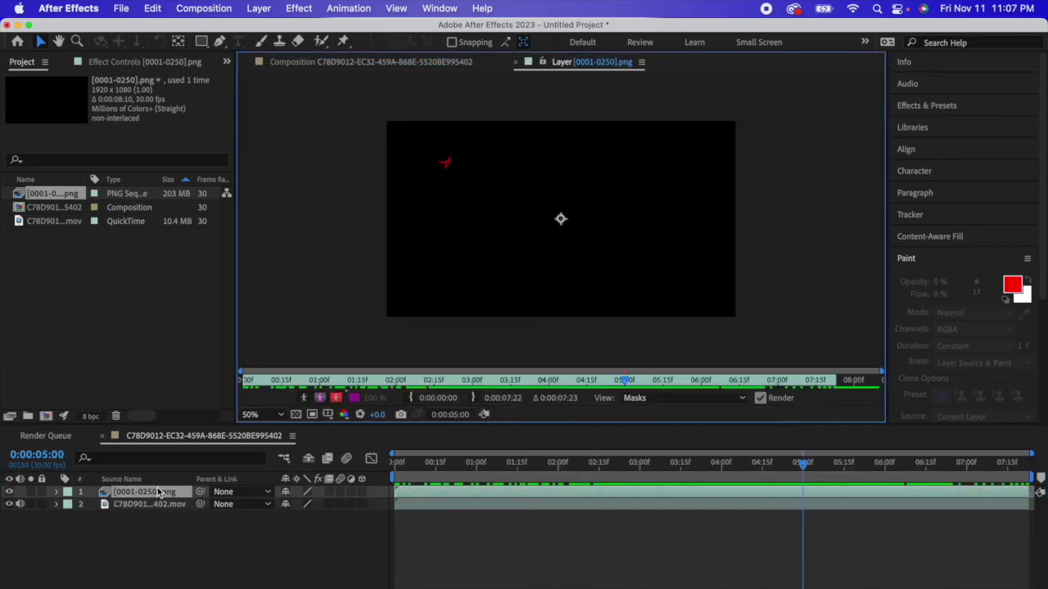
pyautogui.click(393, 62)
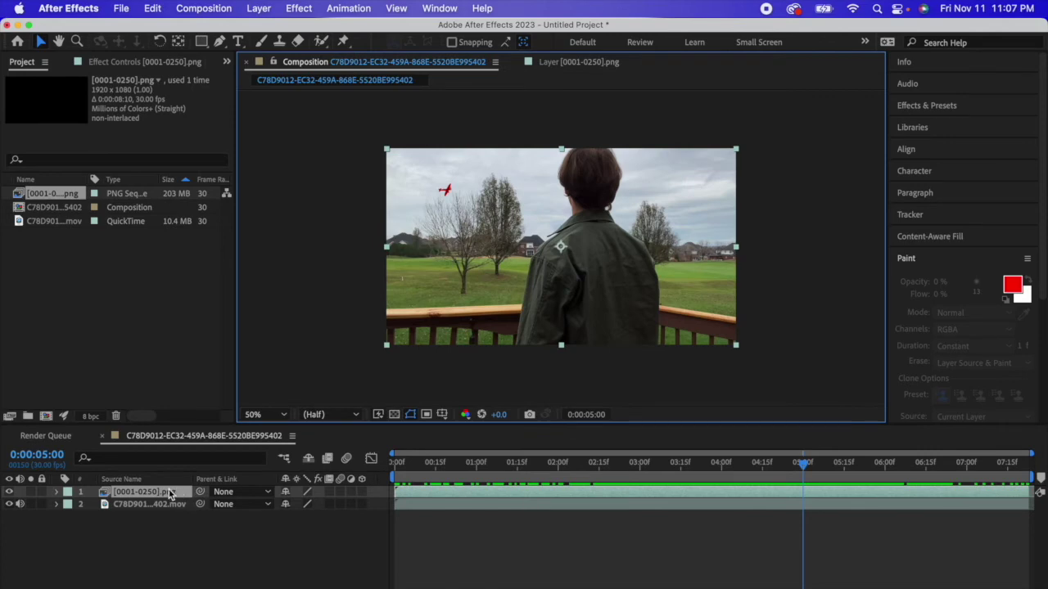
pyautogui.rightClick(173, 492)
pyautogui.click(205, 585)
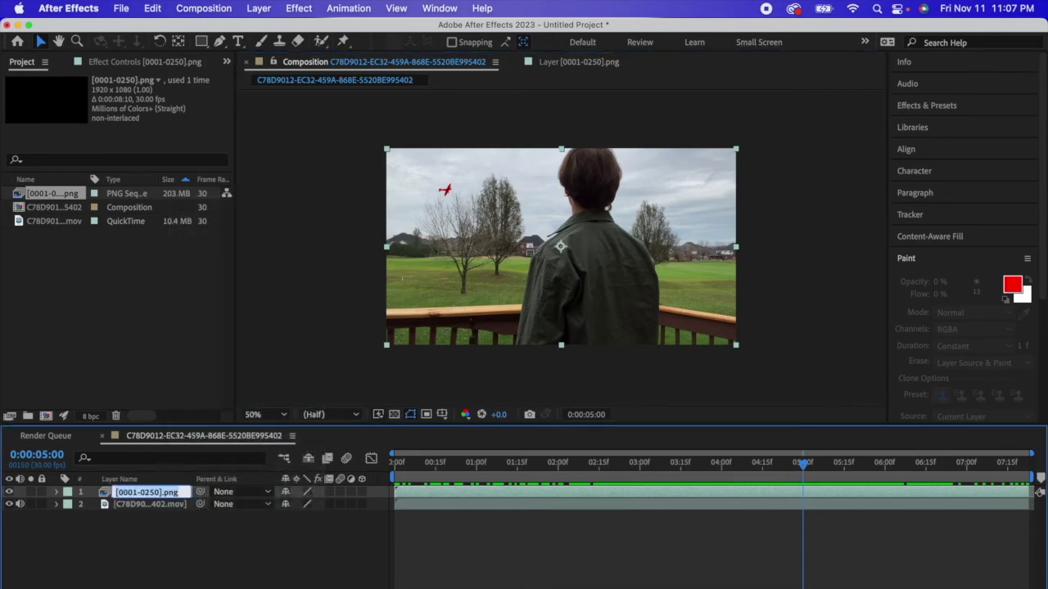
pyautogui.write('plane')
pyautogui.press('Return')
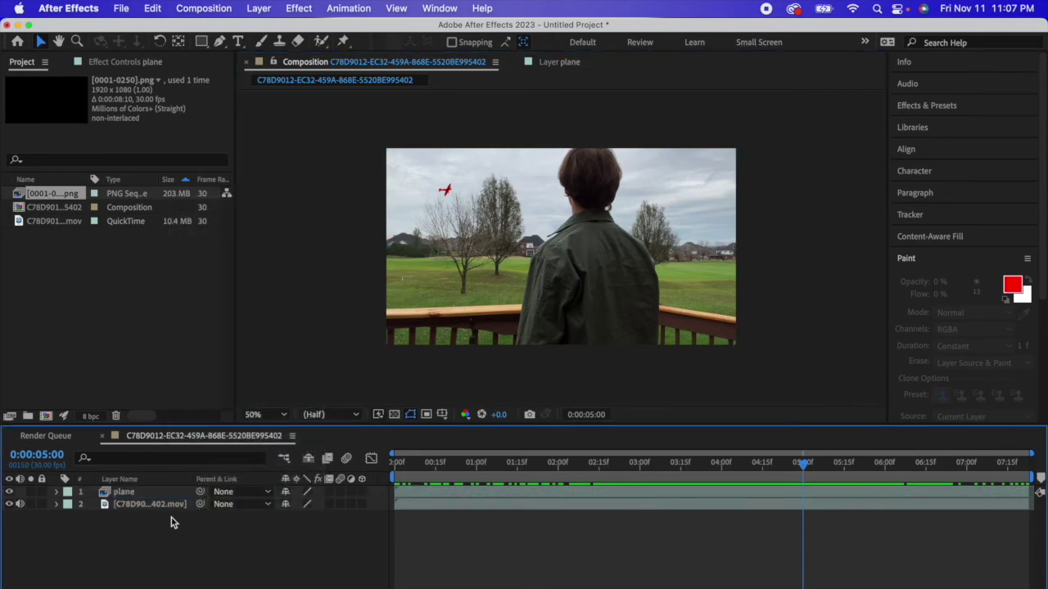
# - Begin renaming the footage layer, typing 'ac' for 'actor shot'
pyautogui.click(168, 506)
pyautogui.rightClick(168, 505)
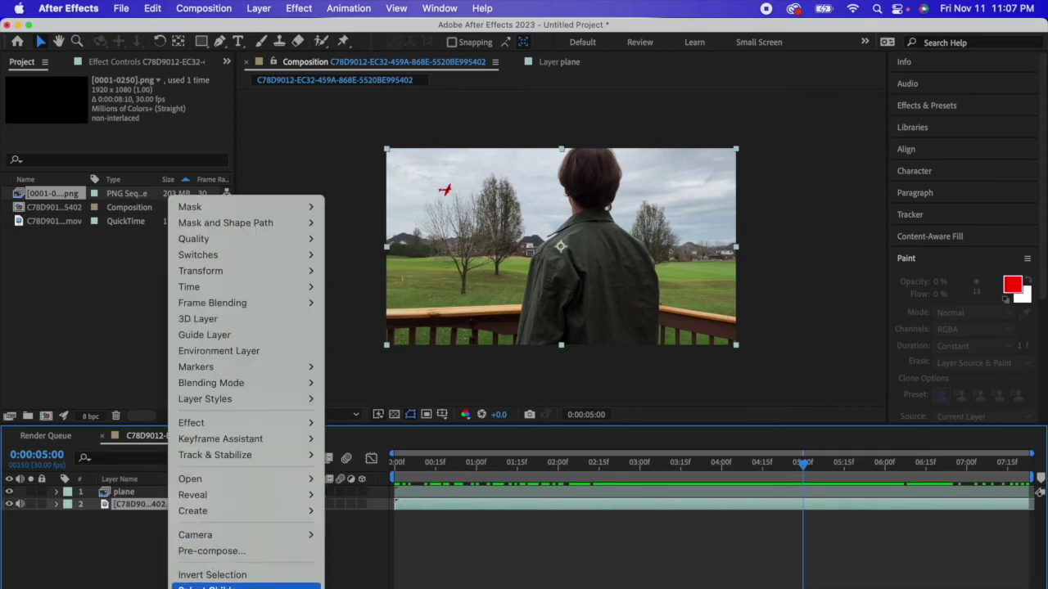
pyautogui.click(204, 585)
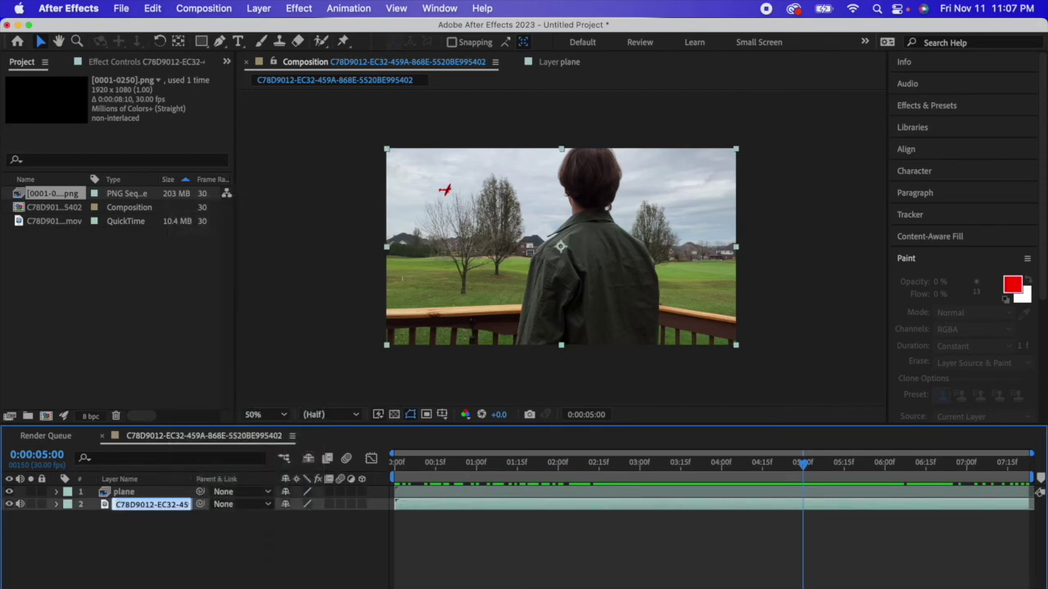
pyautogui.write('actor shot')
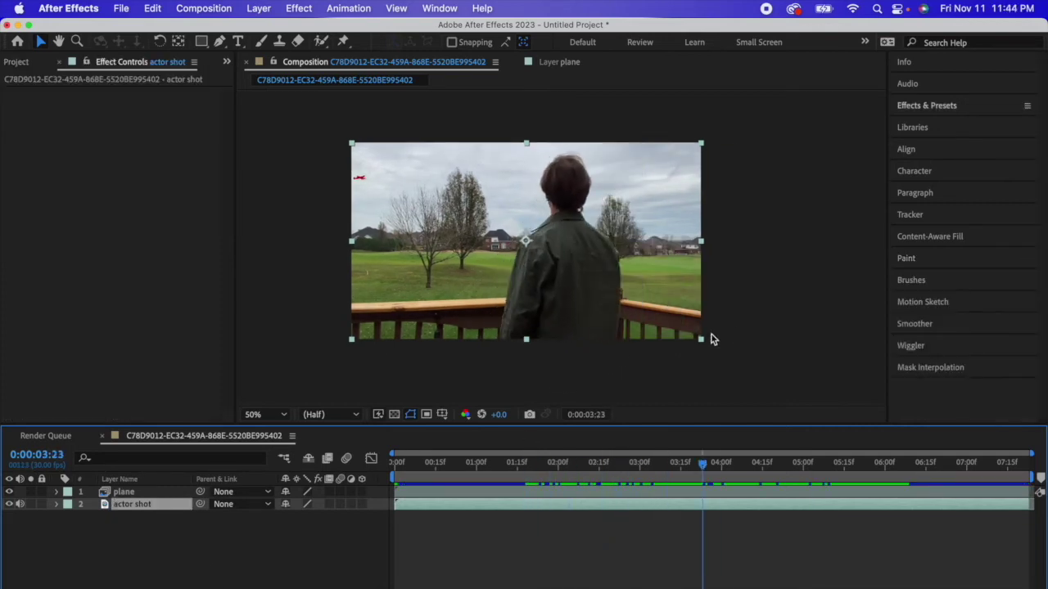
# - Review the timeline at 0:00:05:11 and 0:00:05:28 where the red plane passes
pyautogui.click(833, 464)
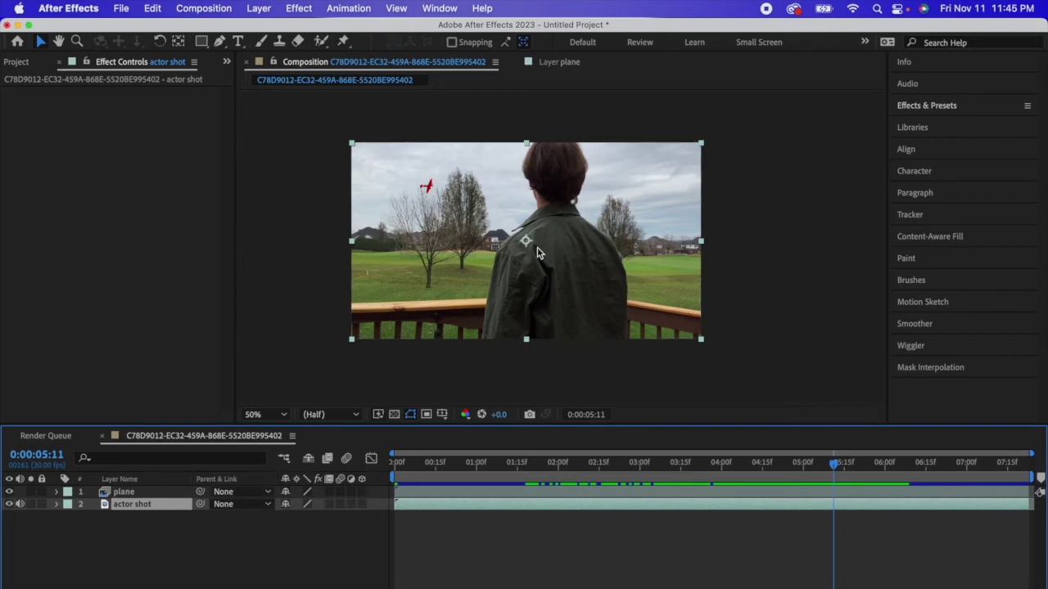
pyautogui.click(874, 456)
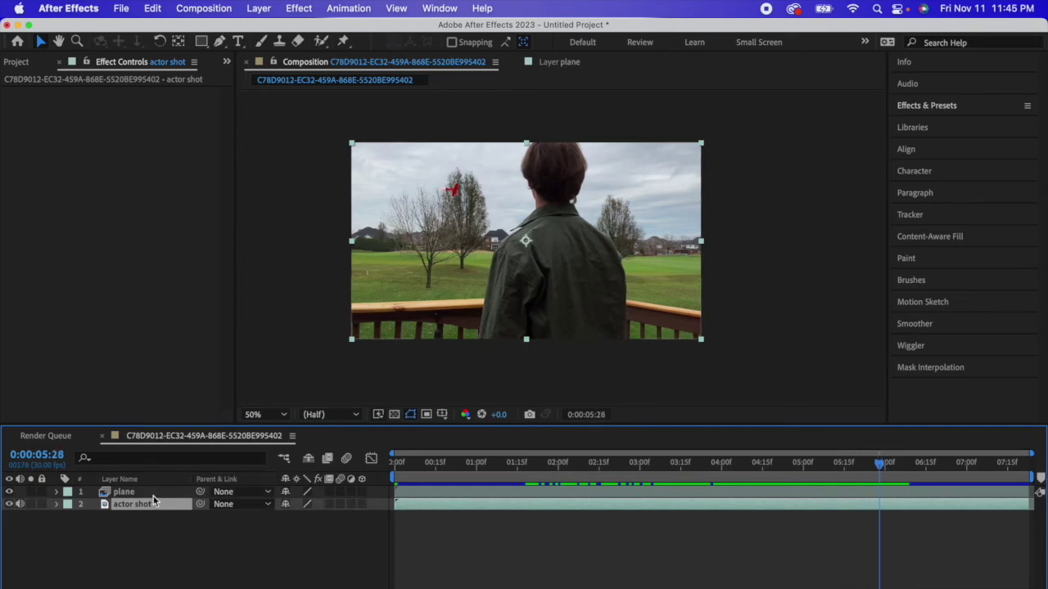
# - Duplicate the actor shot layer above the plane and apply Keylight with Spill Suppressor
pyautogui.press('super+d')
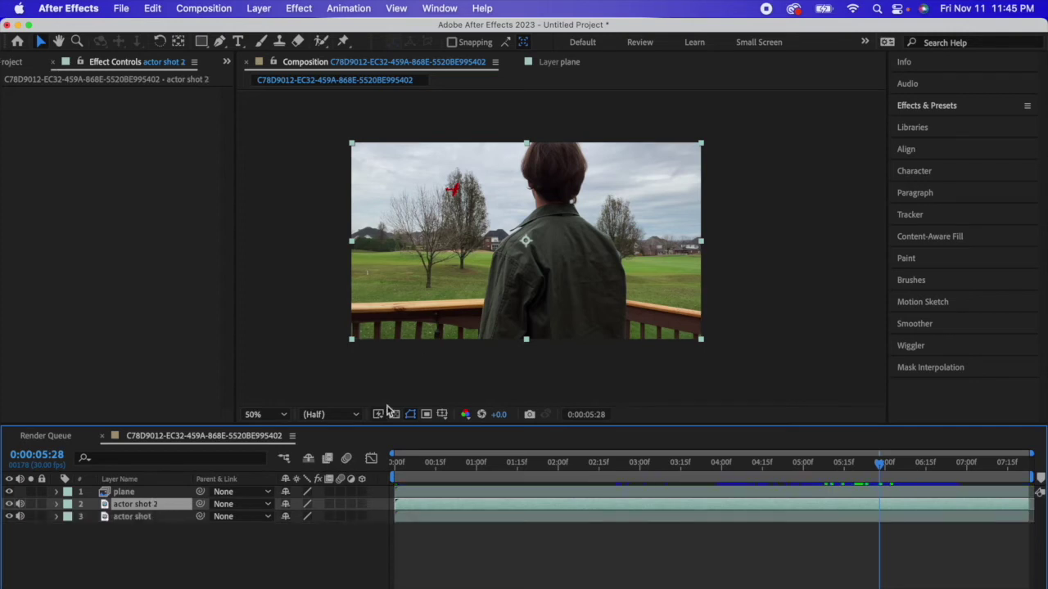
pyautogui.moveTo(151, 504); pyautogui.dragTo(152, 492)
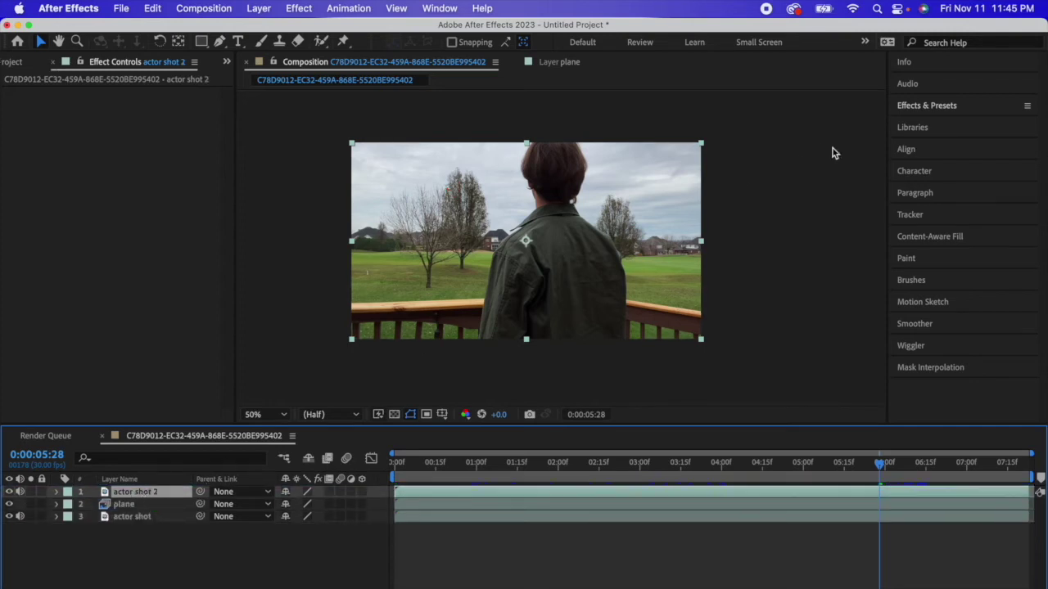
pyautogui.click(930, 105)
pyautogui.click(940, 126)
pyautogui.write('keylight')
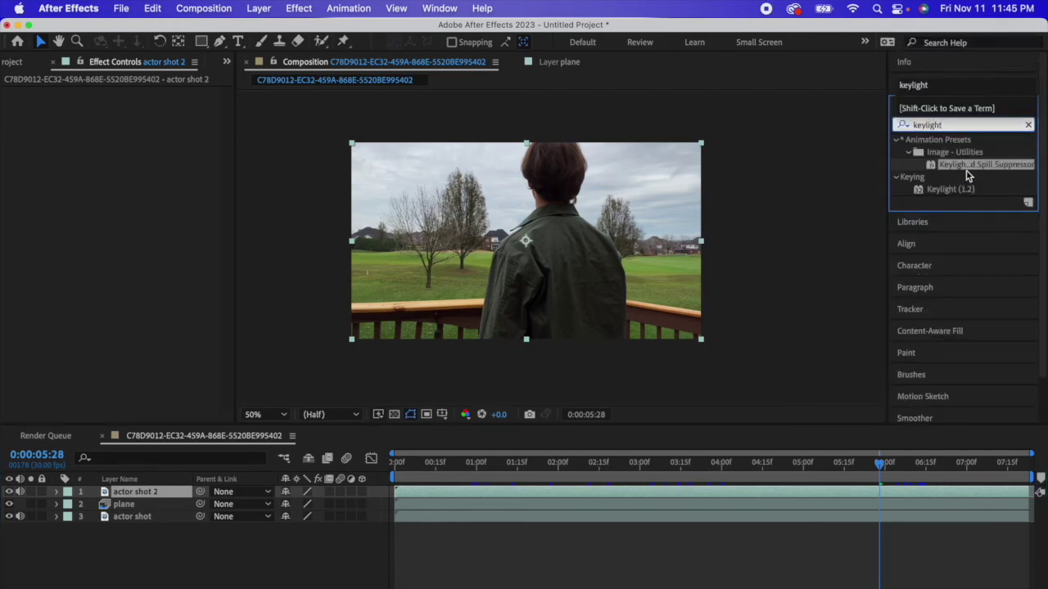
pyautogui.moveTo(968, 167); pyautogui.dragTo(552, 495)
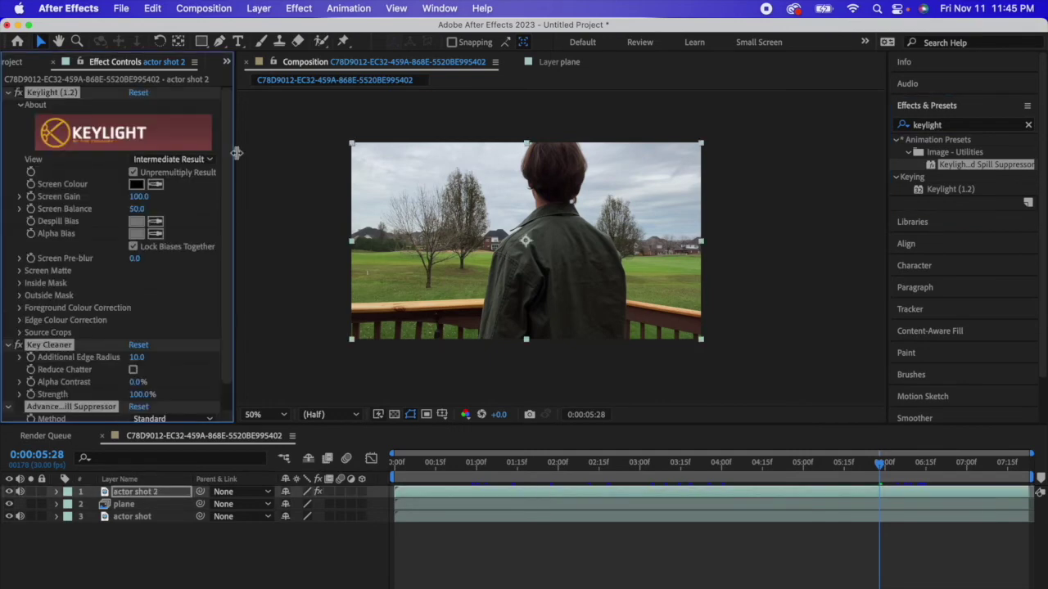
# - Key out the sampled sky, raising Screen Gain to about 1687 and setting Screen Balance to 0
pyautogui.click(156, 184)
pyautogui.click(492, 168)
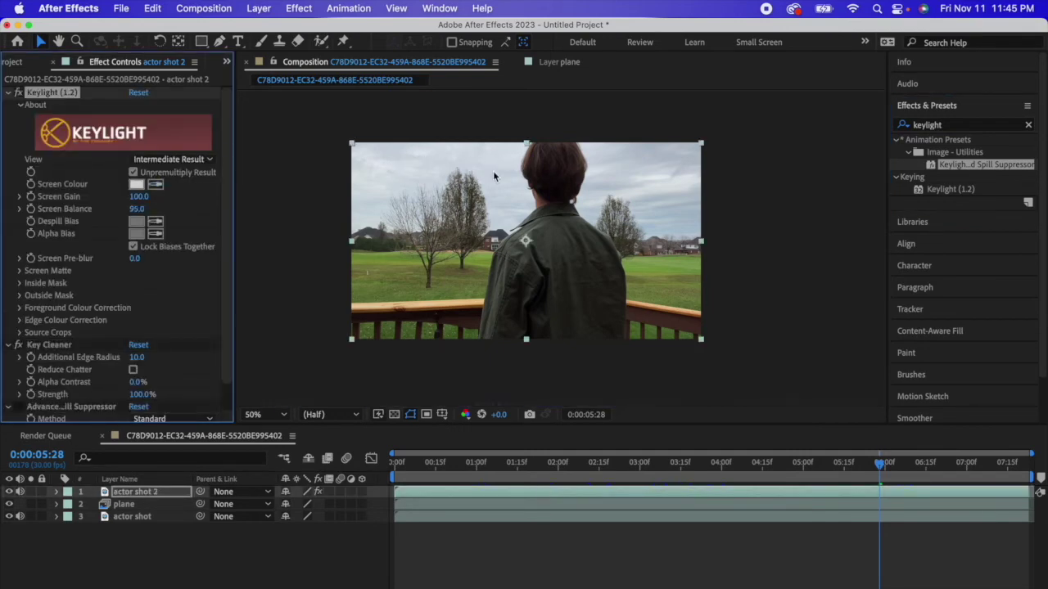
pyautogui.moveTo(882, 463)
pyautogui.mouseDown()
pyautogui.moveTo(871, 463)
pyautogui.moveTo(896, 463)
pyautogui.mouseUp()
pyautogui.moveTo(140, 197); pyautogui.dragTo(864, 191)
pyautogui.moveTo(140, 196); pyautogui.dragTo(575, 190)
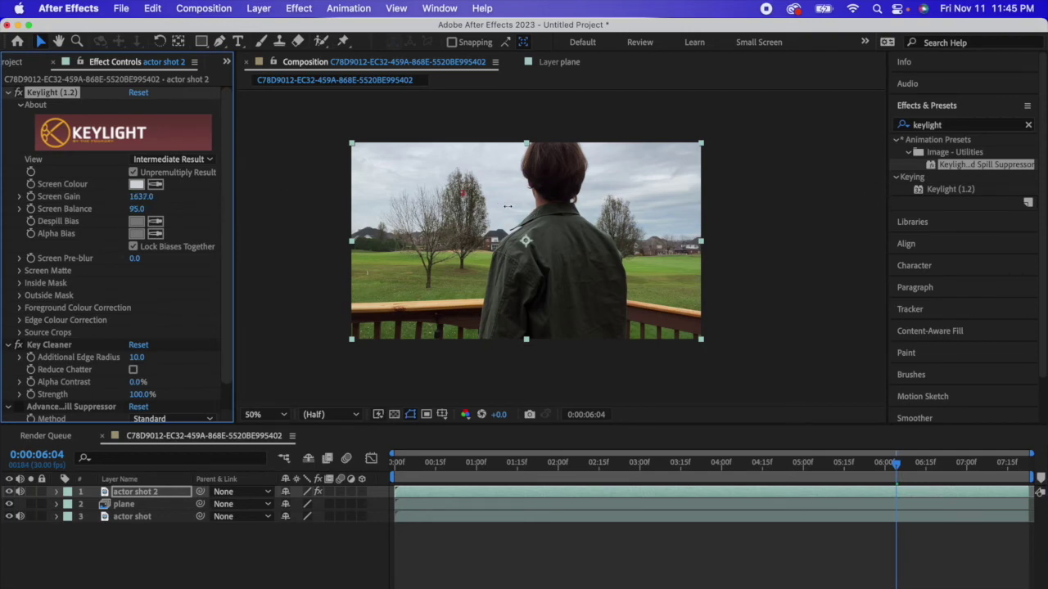
pyautogui.click(136, 209)
pyautogui.write('0')
pyautogui.press('Return')
# - Play and scrub the keyed composite from 0:00:05:19 back to around 0:00:02:22
pyautogui.click(855, 462)
pyautogui.press('space')
pyautogui.press('space')
pyautogui.moveTo(856, 460); pyautogui.dragTo(648, 460)
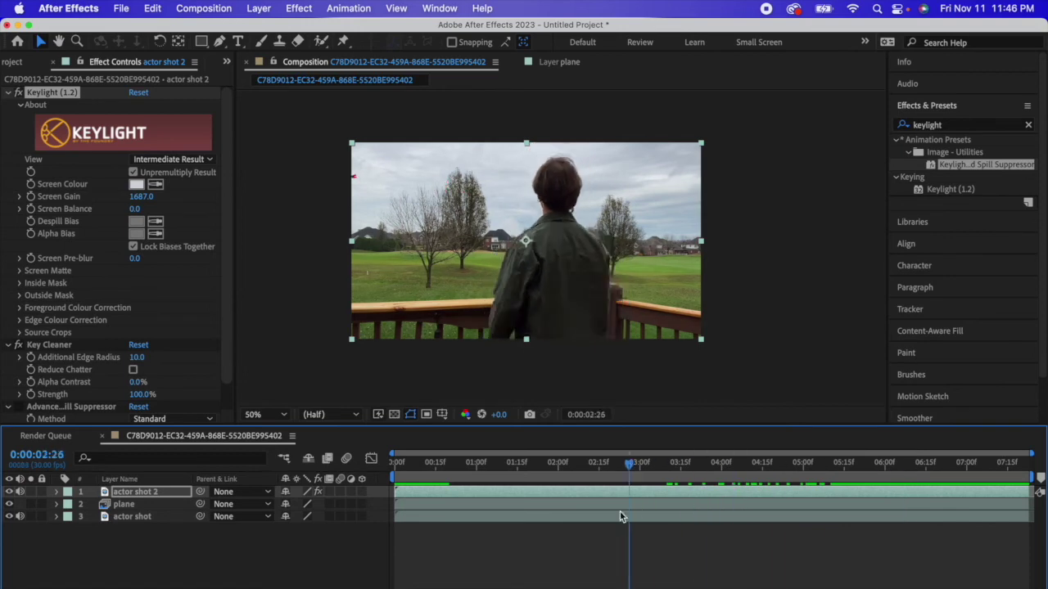
pyautogui.moveTo(628, 515); pyautogui.dragTo(618, 516)
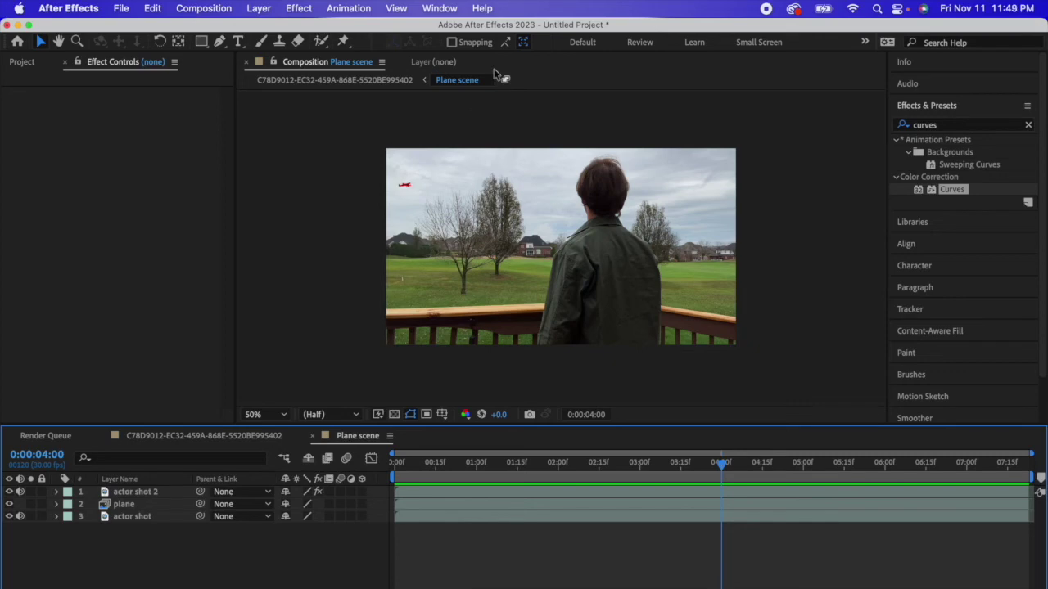
# - Bring the cloud image into the composition and set its blending mode to Screen
pyautogui.click(64, 61)
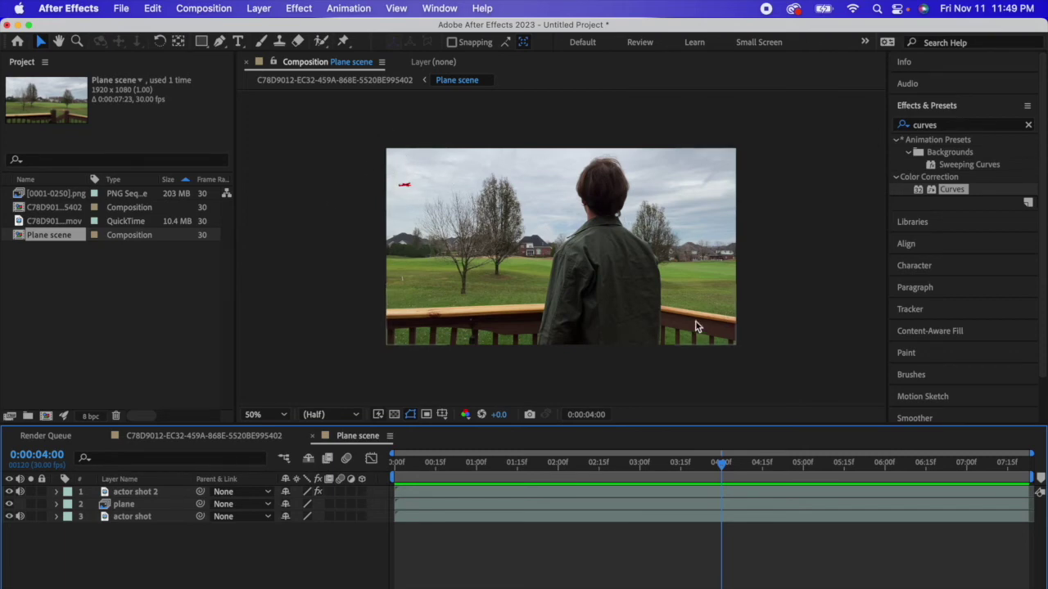
pyautogui.click(533, 306)
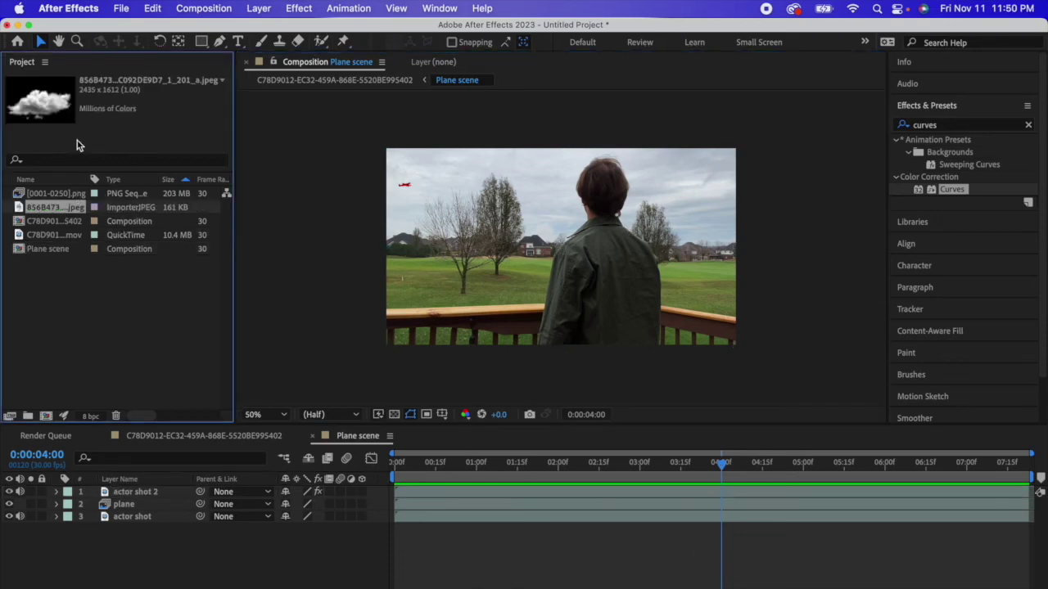
pyautogui.moveTo(56, 209); pyautogui.dragTo(491, 218)
pyautogui.moveTo(533, 145); pyautogui.dragTo(497, 185)
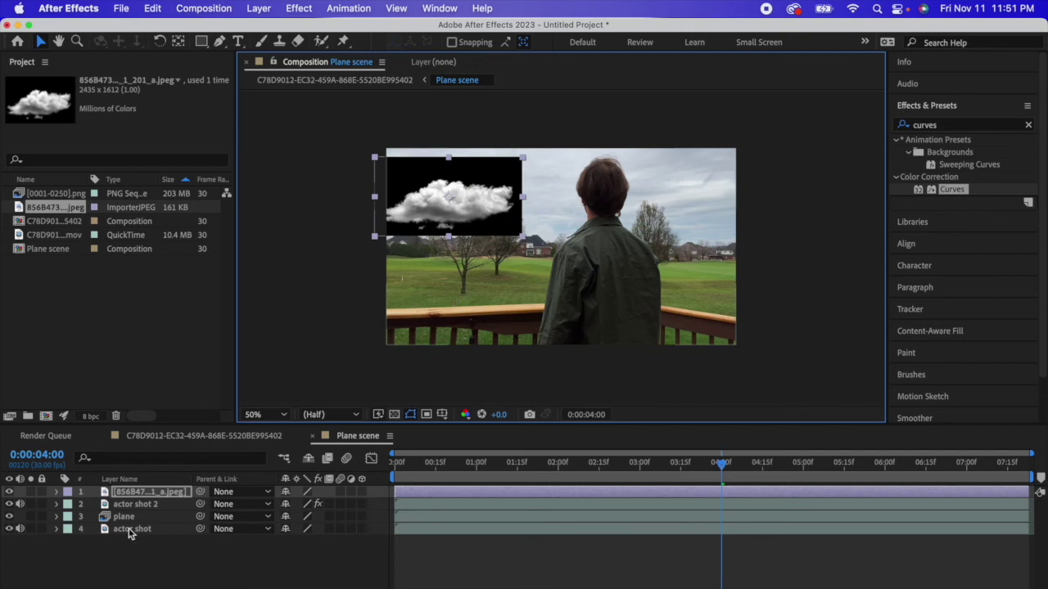
pyautogui.rightClick(139, 491)
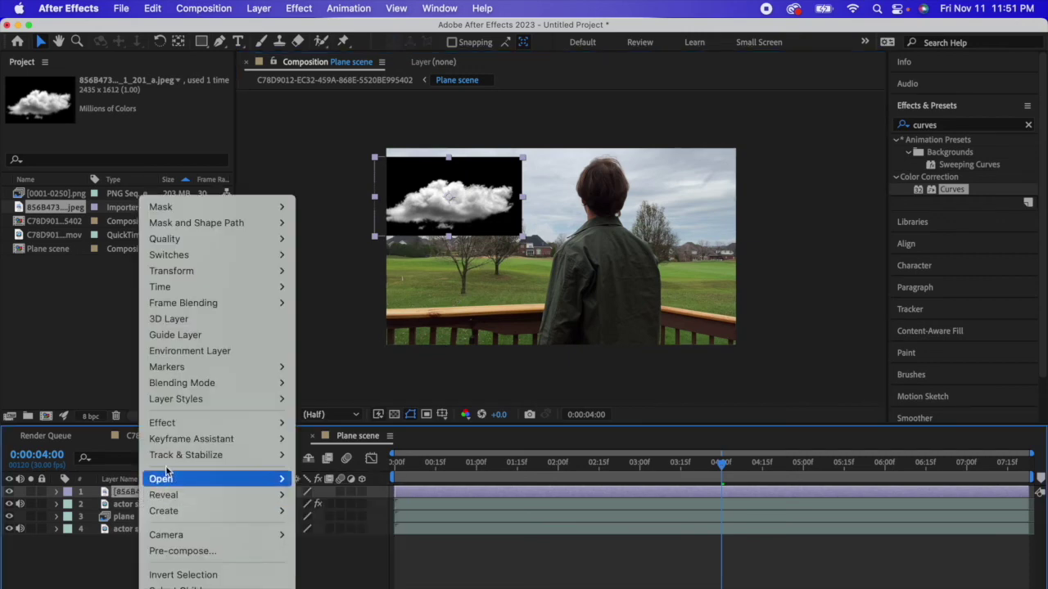
pyautogui.moveTo(225, 387)
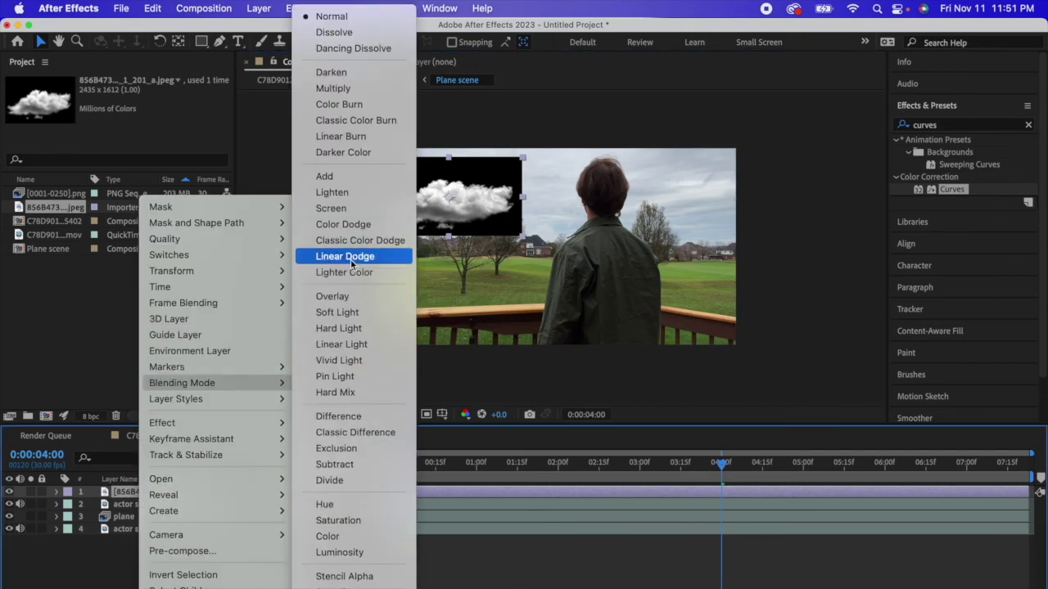
pyautogui.click(355, 208)
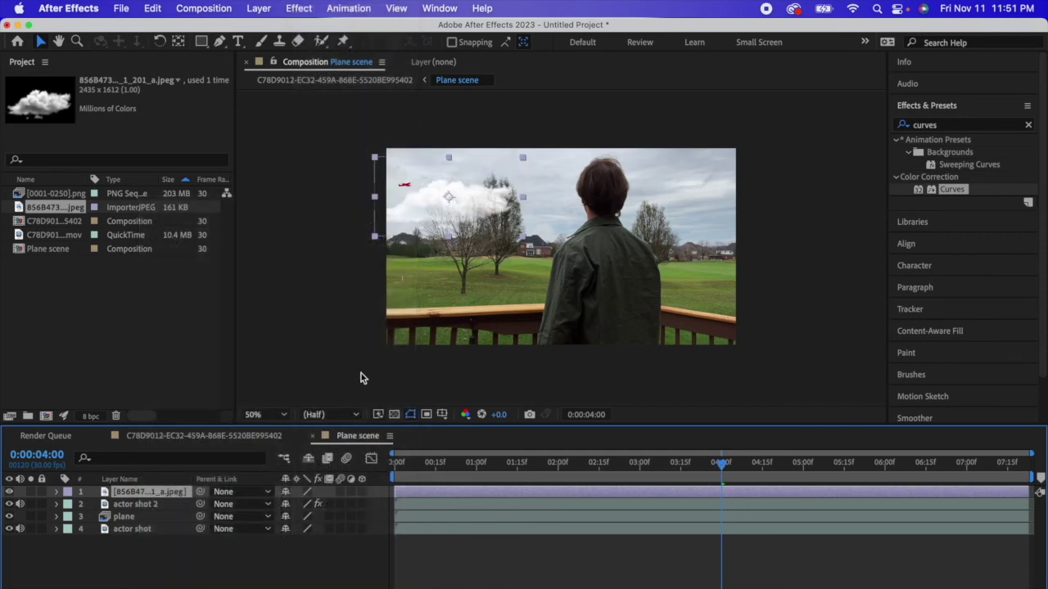
# - Rename the layer 'cloud' and scale the cloud image down
pyautogui.rightClick(154, 496)
pyautogui.click(186, 579)
pyautogui.write('cloud')
pyautogui.click(171, 567)
pyautogui.click(153, 497)
pyautogui.click(519, 154)
pyautogui.moveTo(518, 154); pyautogui.dragTo(497, 180)
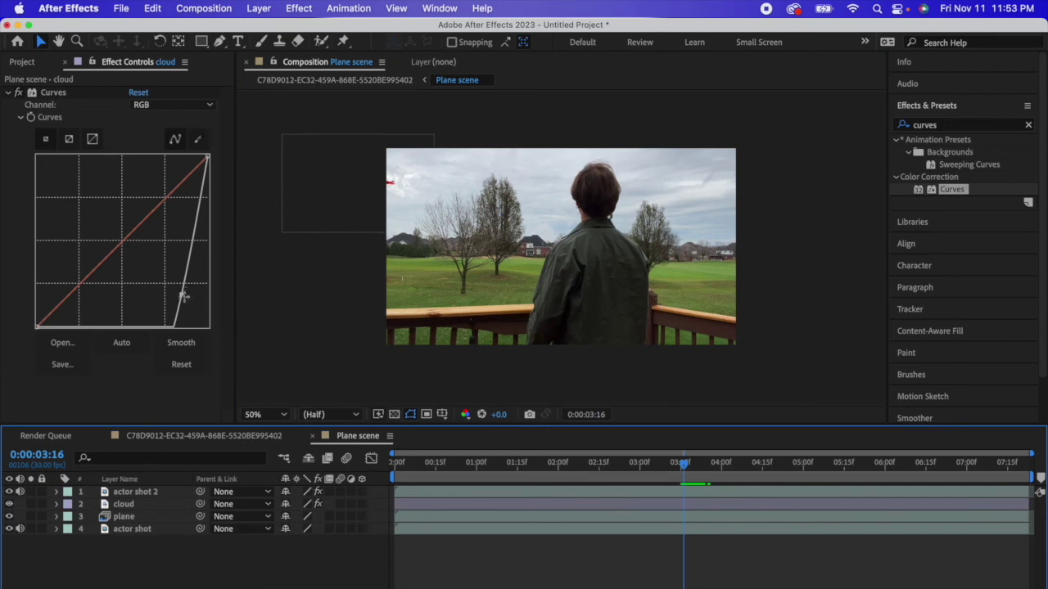
# - Adjust the cloud's brightness with Curves and scrub the comp to review it
pyautogui.moveTo(185, 297)
pyautogui.mouseDown()
pyautogui.moveTo(129, 276)
pyautogui.moveTo(82, 227)
pyautogui.moveTo(129, 239)
pyautogui.moveTo(134, 230)
pyautogui.moveTo(46, 168)
pyautogui.moveTo(159, 292)
pyautogui.moveTo(210, 312)
pyautogui.moveTo(153, 294)
pyautogui.moveTo(192, 304)
pyautogui.moveTo(165, 296)
pyautogui.mouseUp()
pyautogui.click(243, 560)
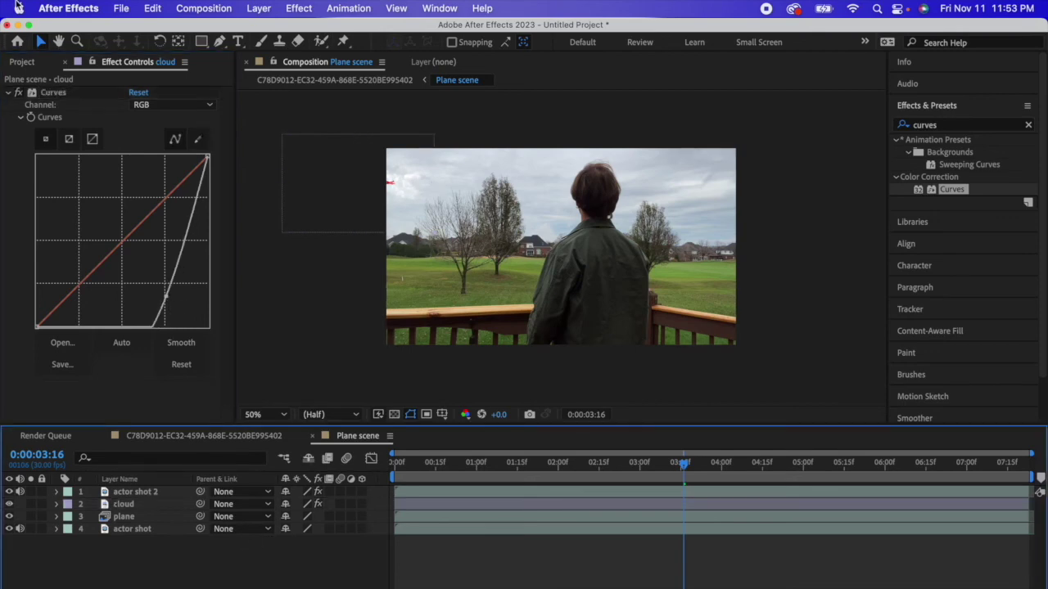
pyautogui.click(65, 62)
pyautogui.moveTo(505, 466); pyautogui.dragTo(440, 428)
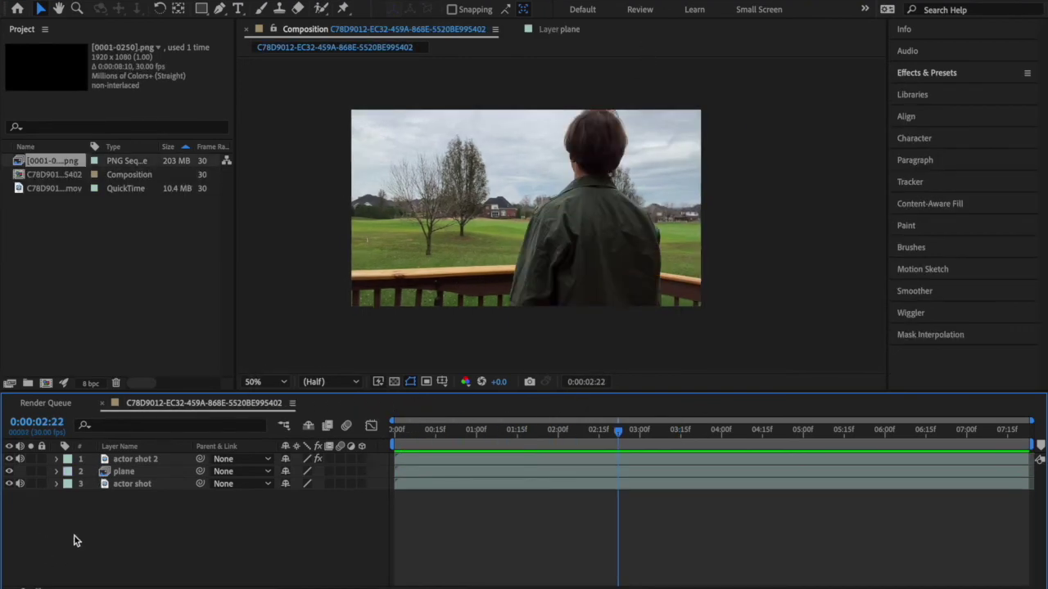
# - Pre-compose the three selected layers into a new composition named 'Plane scene'
pyautogui.moveTo(75, 537); pyautogui.dragTo(187, 431)
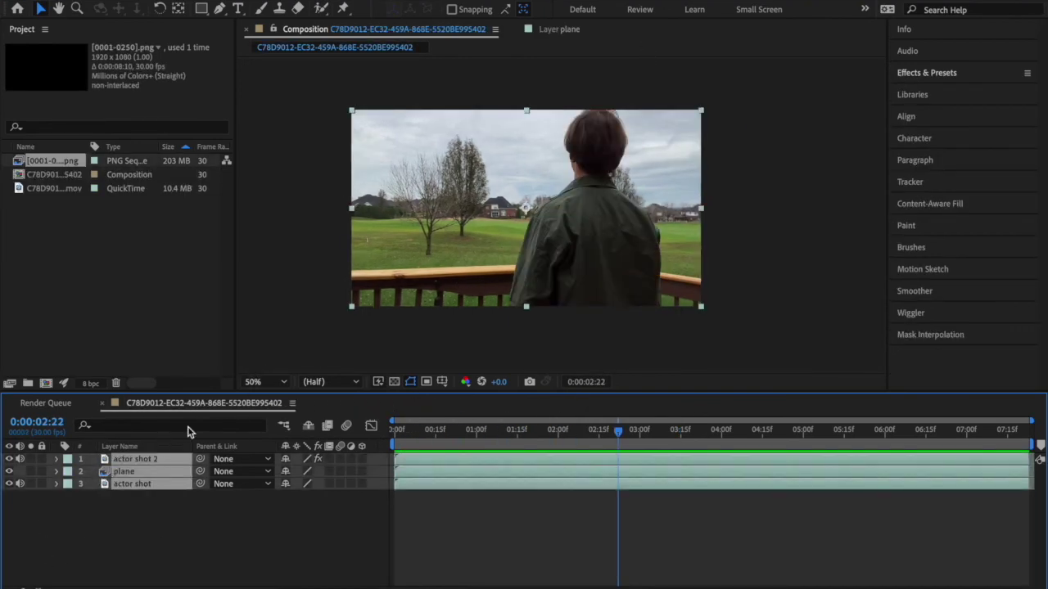
pyautogui.rightClick(153, 469)
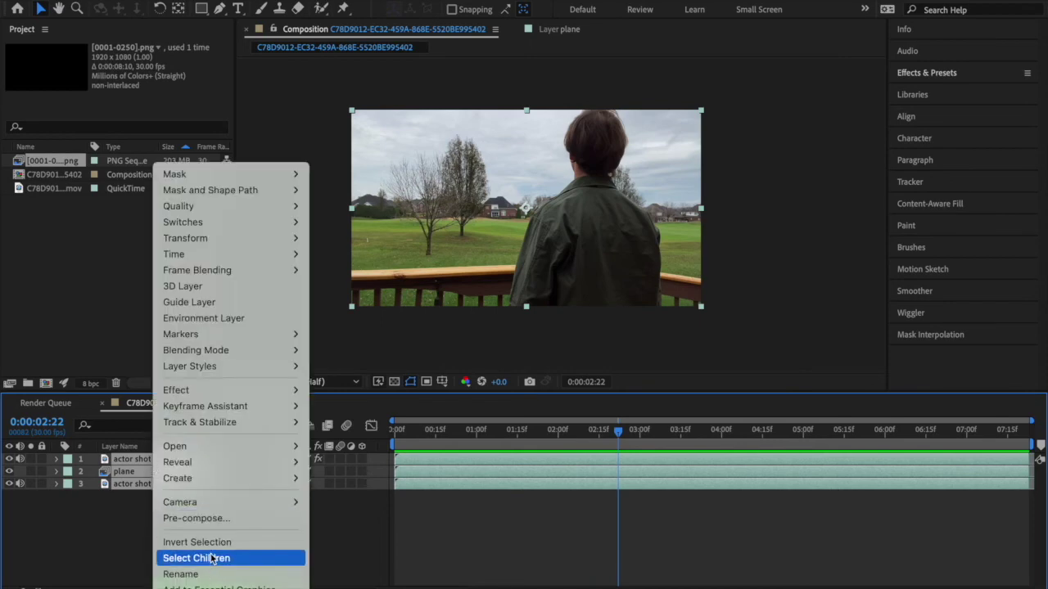
pyautogui.click(213, 521)
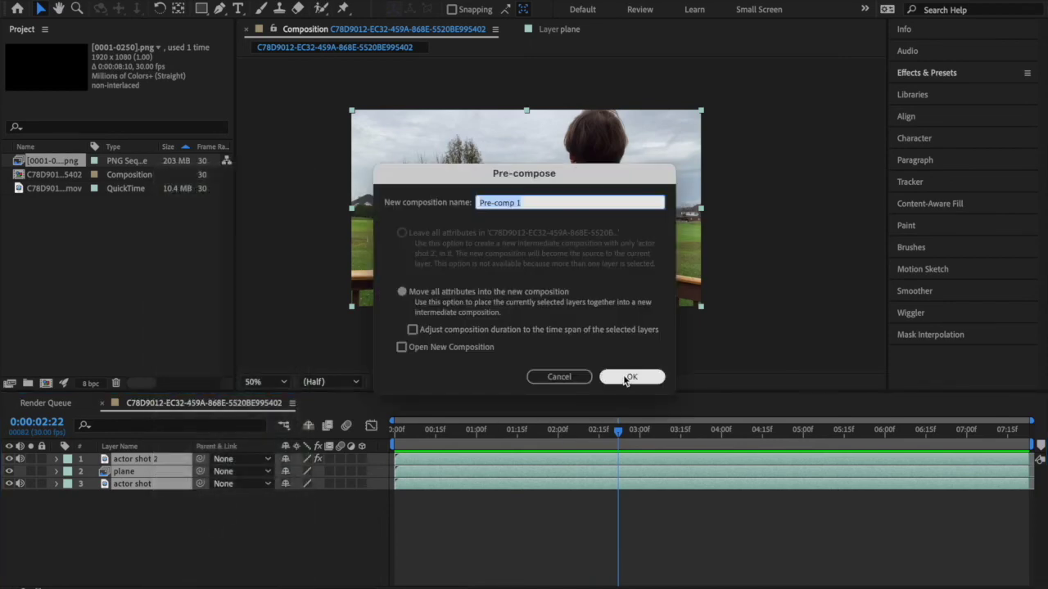
pyautogui.press('BackSpace')
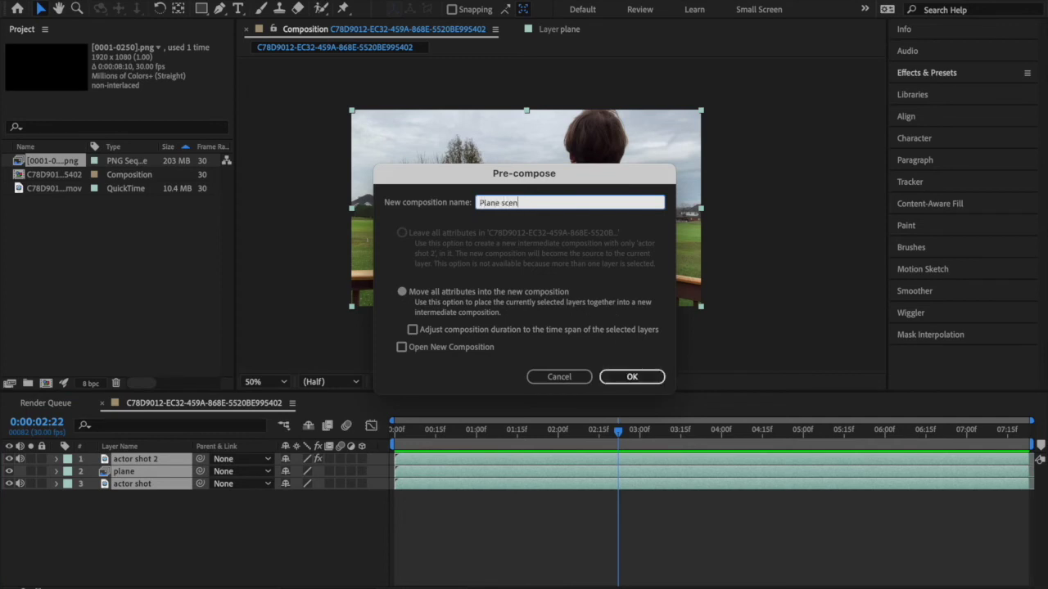
pyautogui.click(630, 377)
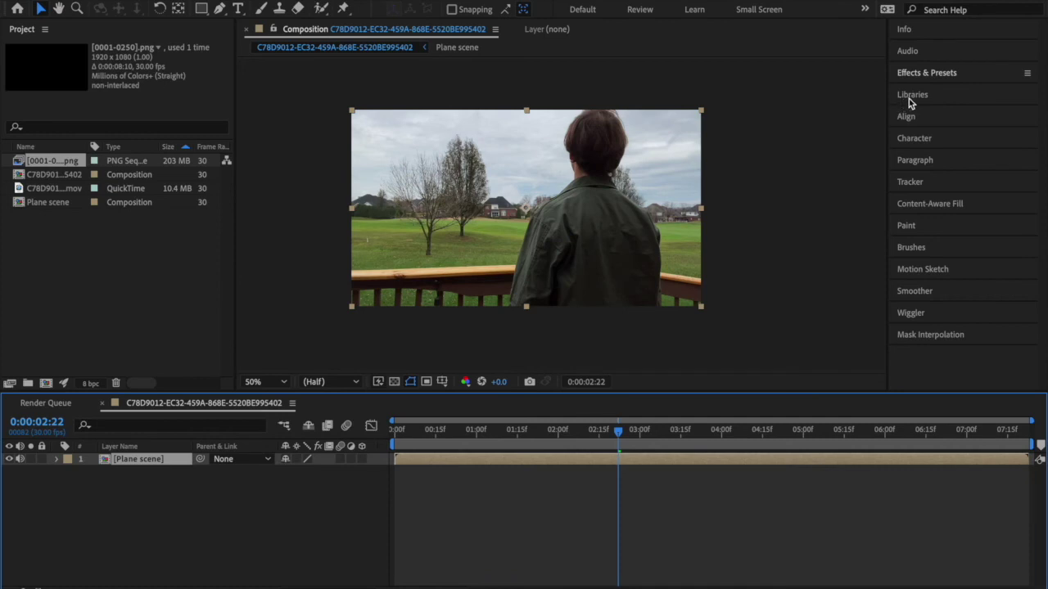
# - Apply the Curves effect from Effects & Presets to the Plane scene layer
pyautogui.click(919, 73)
pyautogui.click(930, 91)
pyautogui.write('curves')
pyautogui.moveTo(947, 156); pyautogui.dragTo(631, 182)
pyautogui.moveTo(618, 431); pyautogui.dragTo(751, 429)
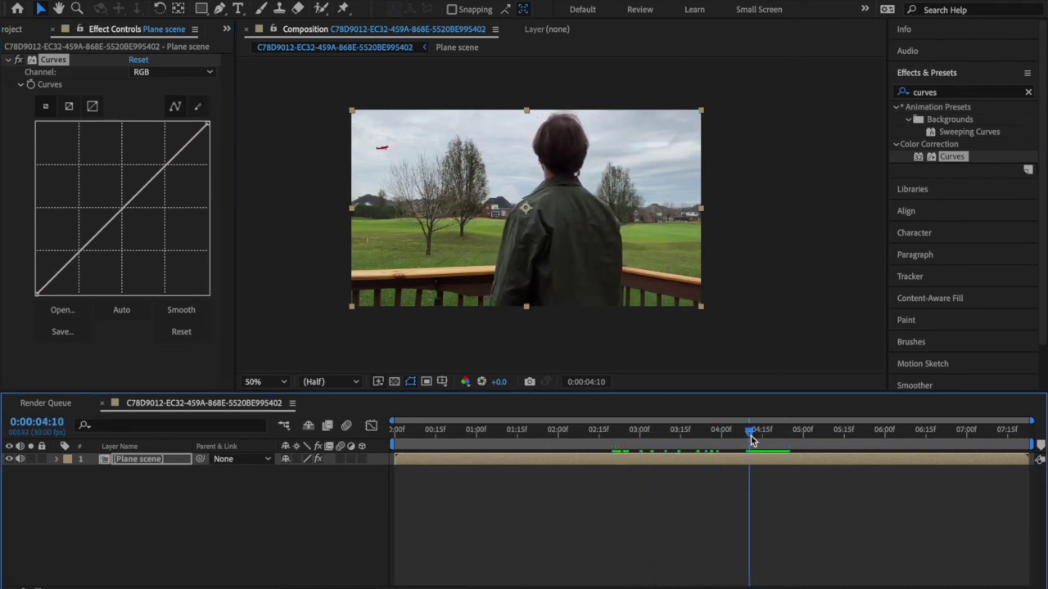
# - Bend the RGB curve down to darken, then adjust the Blue and Red channel curves for teal
pyautogui.moveTo(150, 207); pyautogui.dragTo(151, 207)
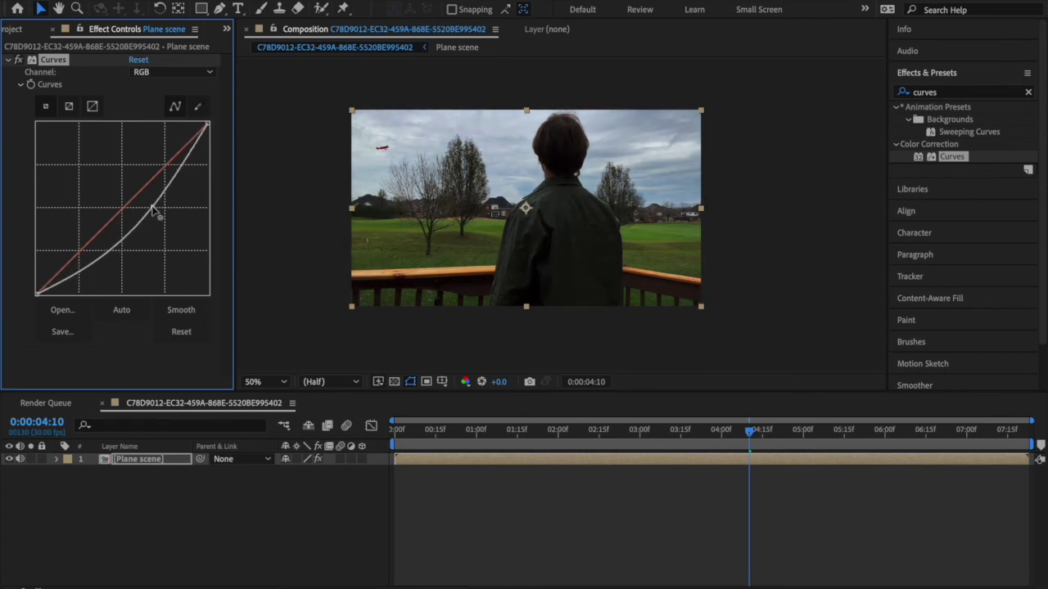
pyautogui.click(180, 77)
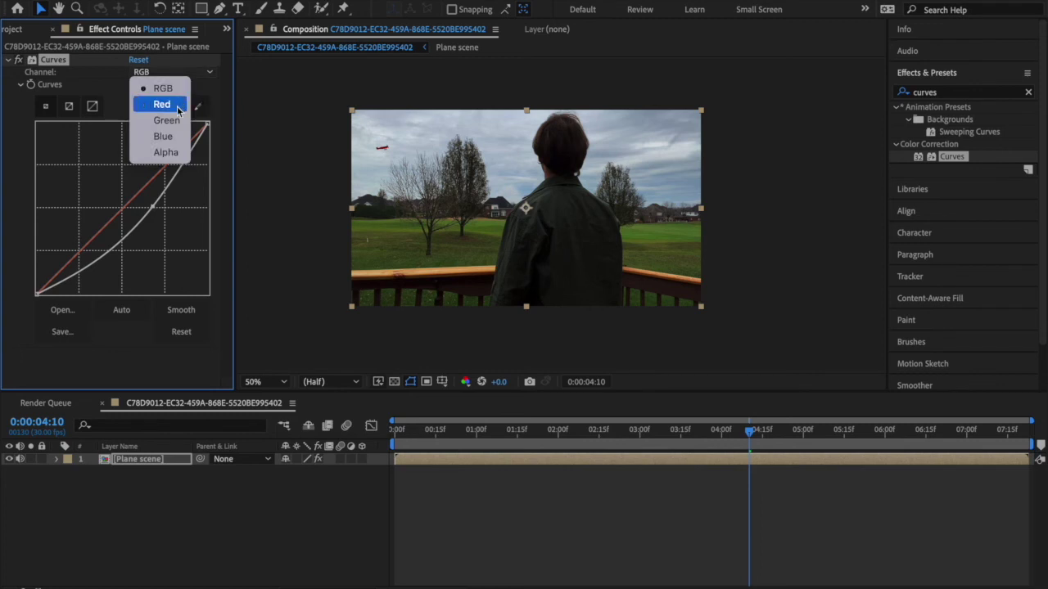
pyautogui.click(169, 135)
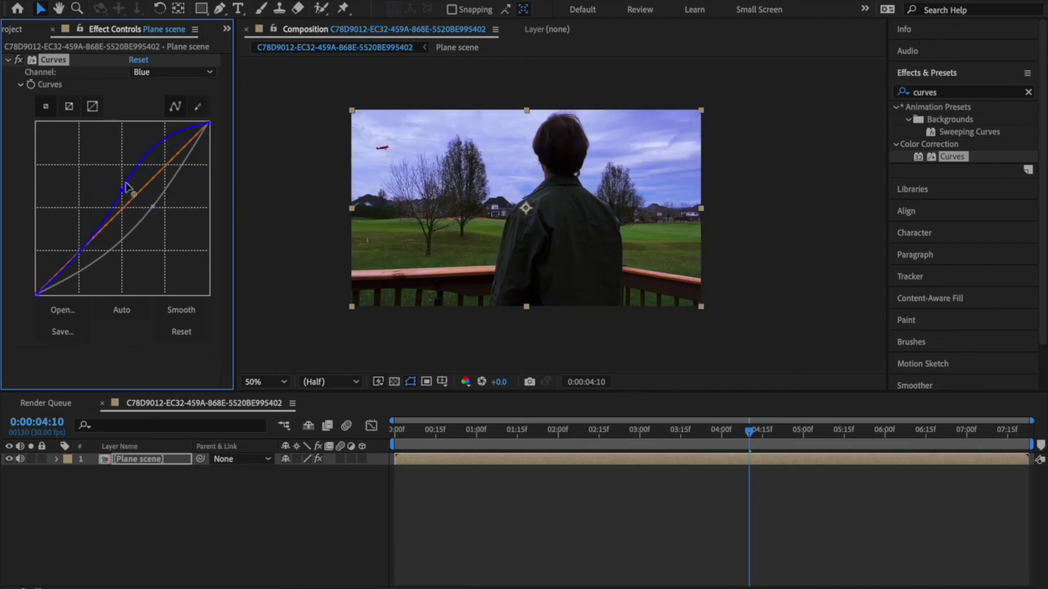
pyautogui.moveTo(151, 197)
pyautogui.mouseDown()
pyautogui.moveTo(163, 212)
pyautogui.moveTo(151, 196)
pyautogui.mouseUp()
pyautogui.press('Down')
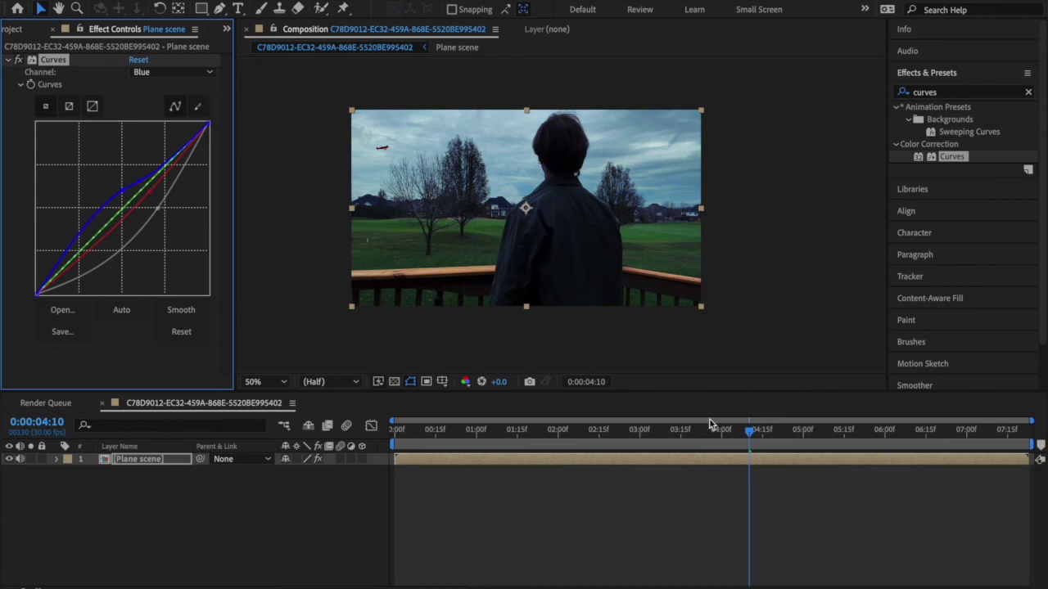
# - Review the graded footage and scale the Plane scene layer up slightly
pyautogui.moveTo(752, 429); pyautogui.dragTo(786, 342)
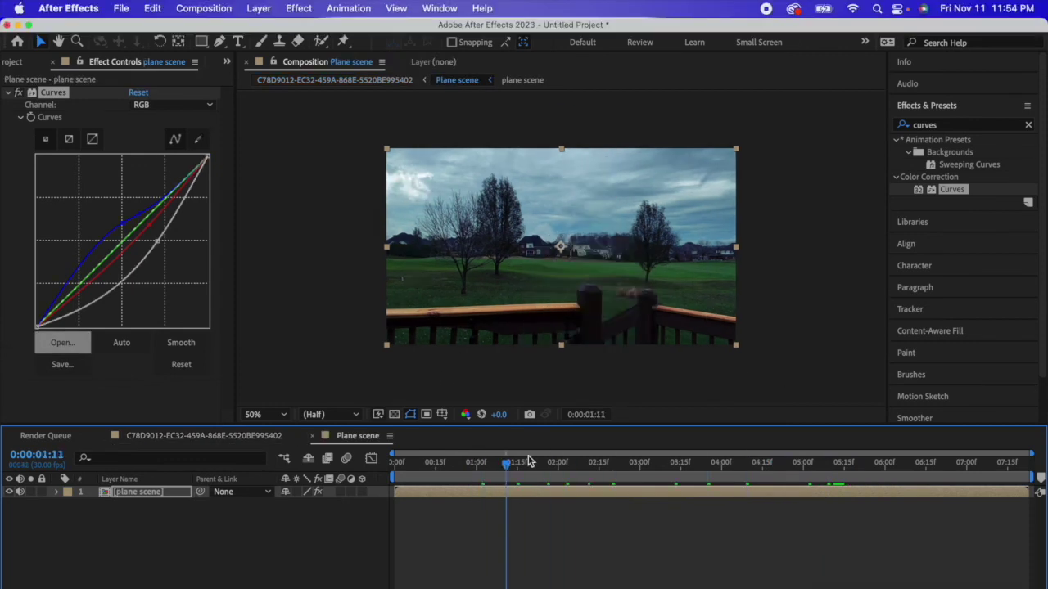
pyautogui.moveTo(528, 461); pyautogui.dragTo(805, 438)
pyautogui.moveTo(736, 149); pyautogui.dragTo(745, 146)
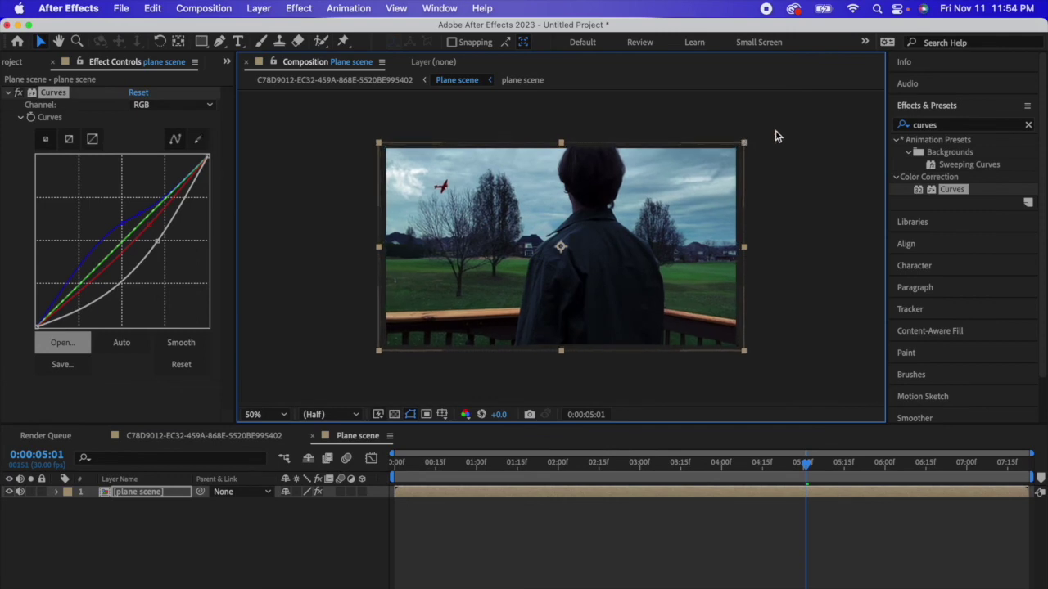
# - Apply the Transform effect to the Plane scene layer
pyautogui.click(1026, 127)
pyautogui.write('tr')
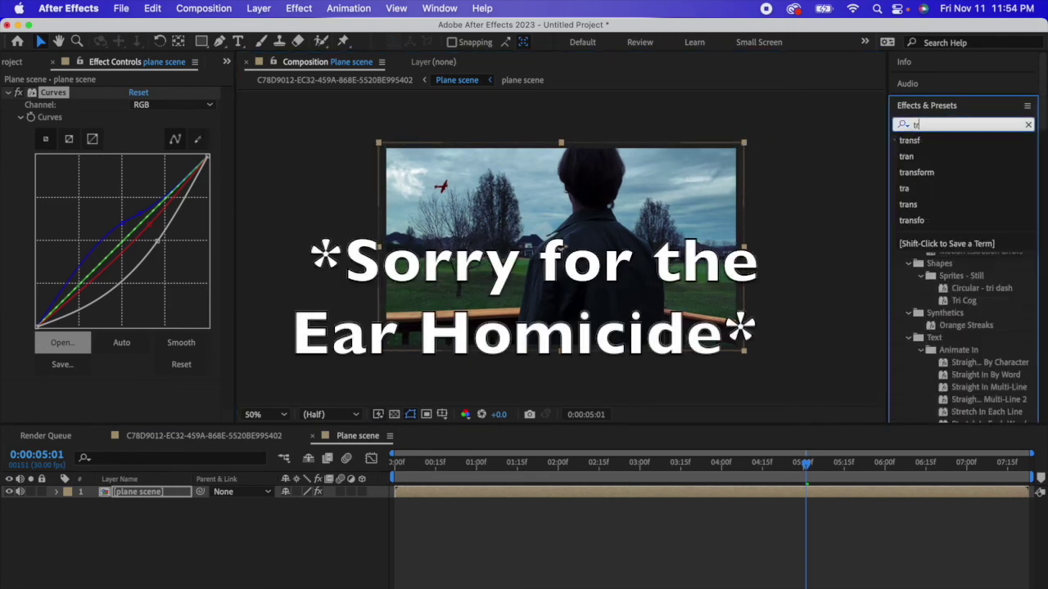
pyautogui.write('ansform')
pyautogui.moveTo(1011, 158); pyautogui.dragTo(604, 240)
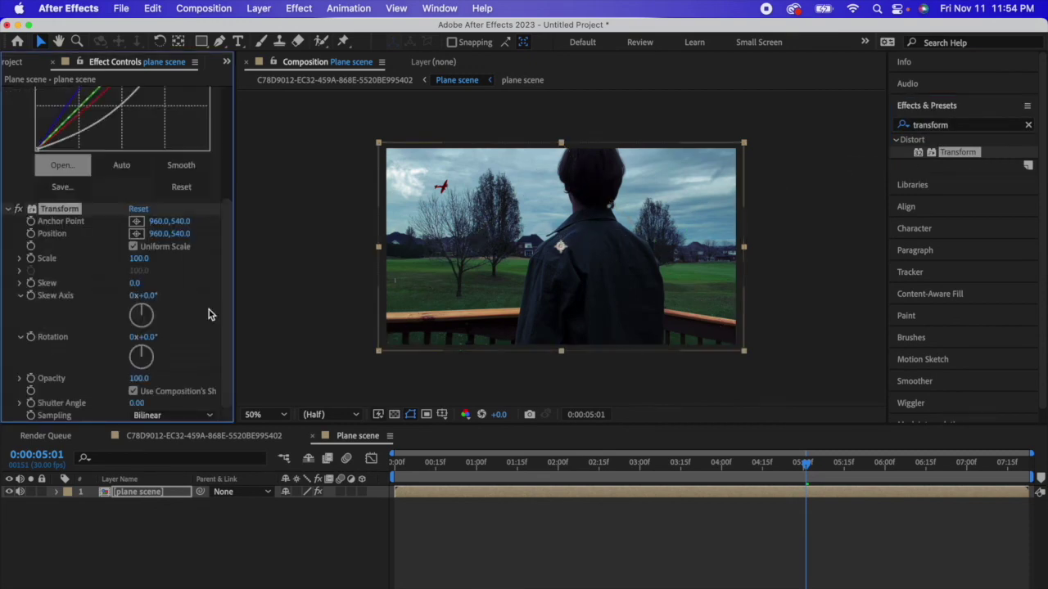
# - Drive the Transform Position with a wiggle(2,4) expression and preview the shake to the comp end
pyautogui.keyDown('alt'); pyautogui.click(31, 234); pyautogui.keyUp('alt')
pyautogui.click(494, 529)
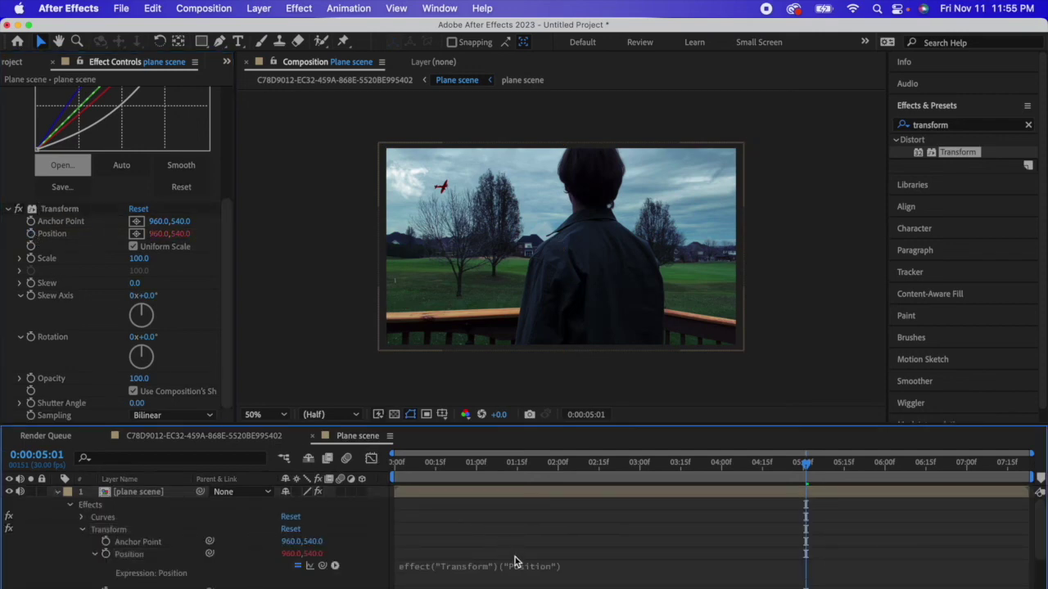
pyautogui.click(492, 565)
pyautogui.write('w')
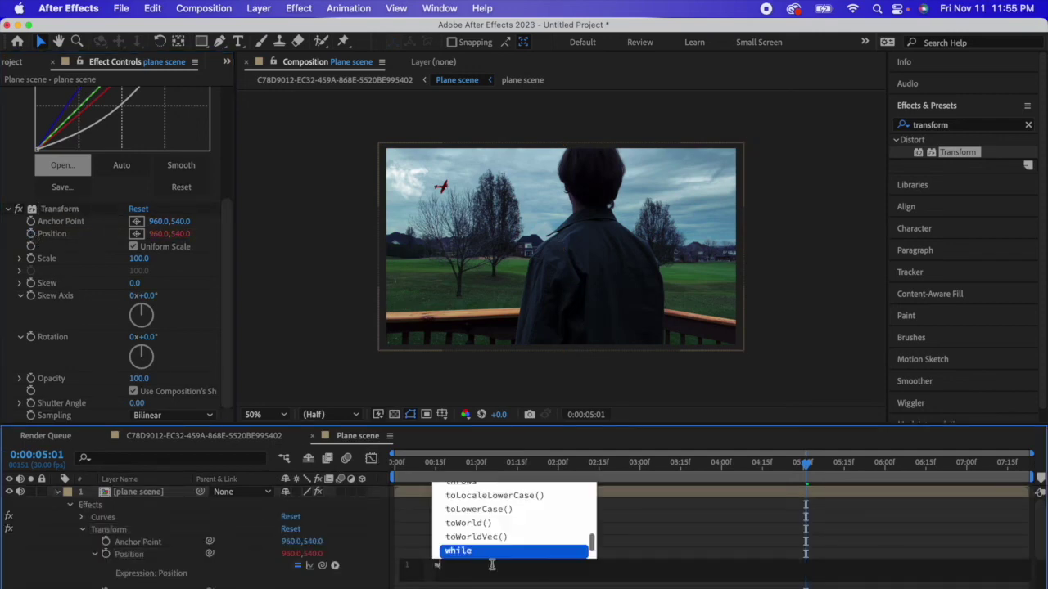
pyautogui.write('iggle(2,4')
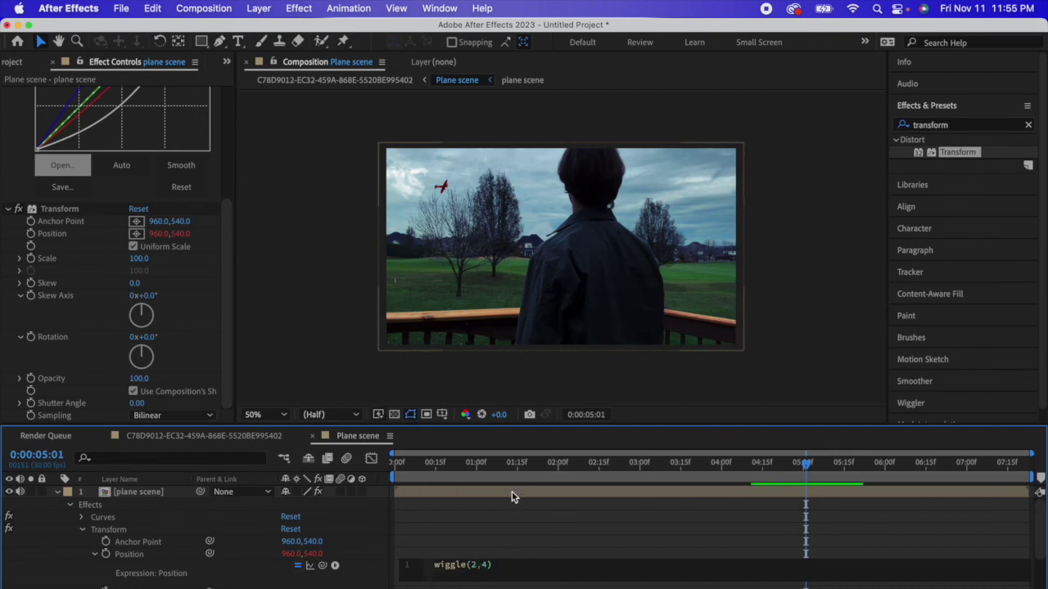
pyautogui.click(513, 492)
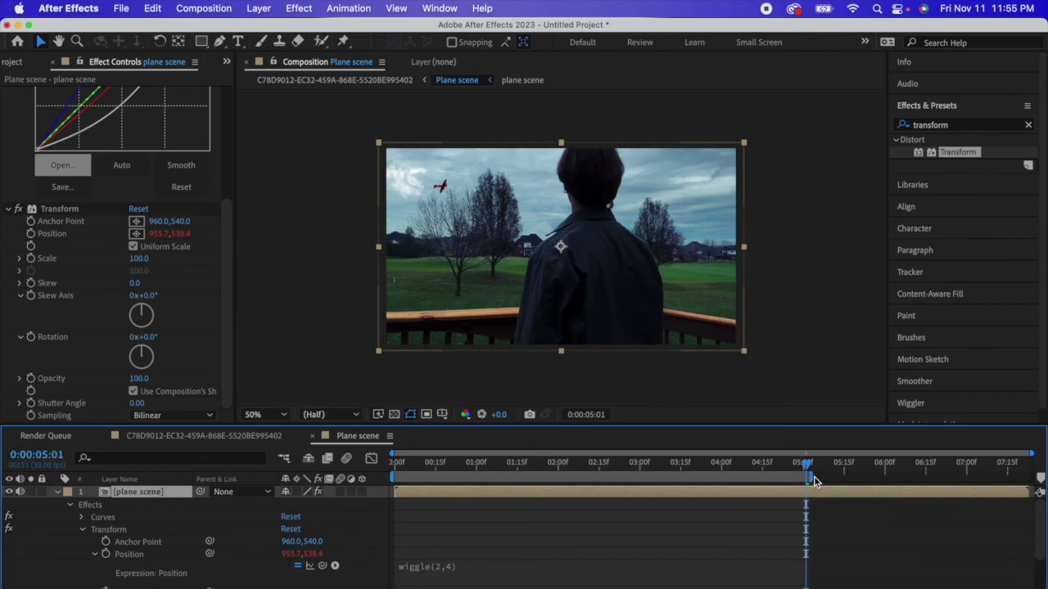
pyautogui.moveTo(816, 477); pyautogui.dragTo(1031, 477)
pyautogui.press('space')
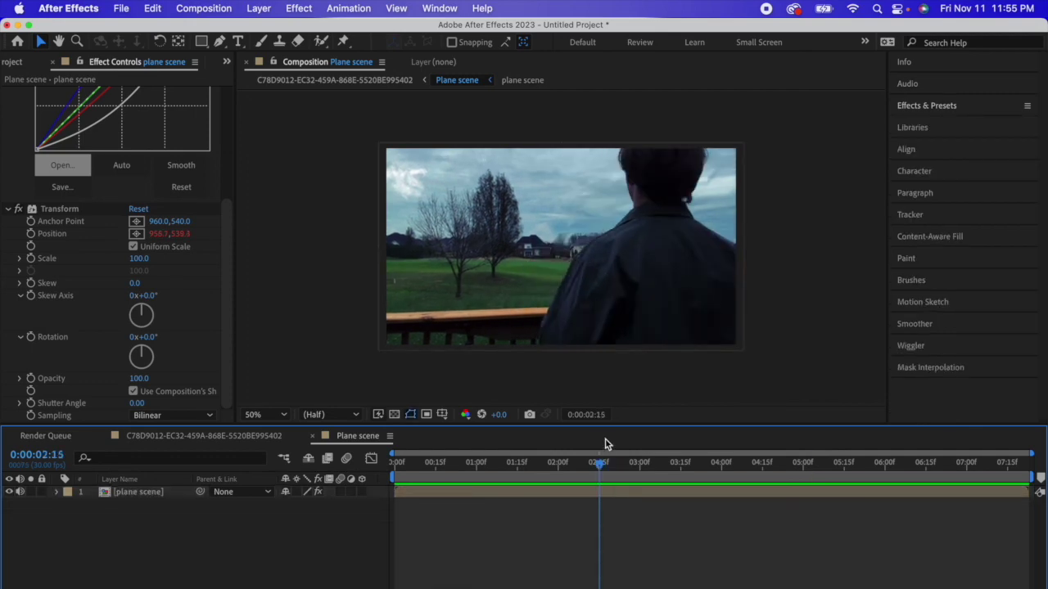
pyautogui.moveTo(802, 463); pyautogui.dragTo(618, 446)
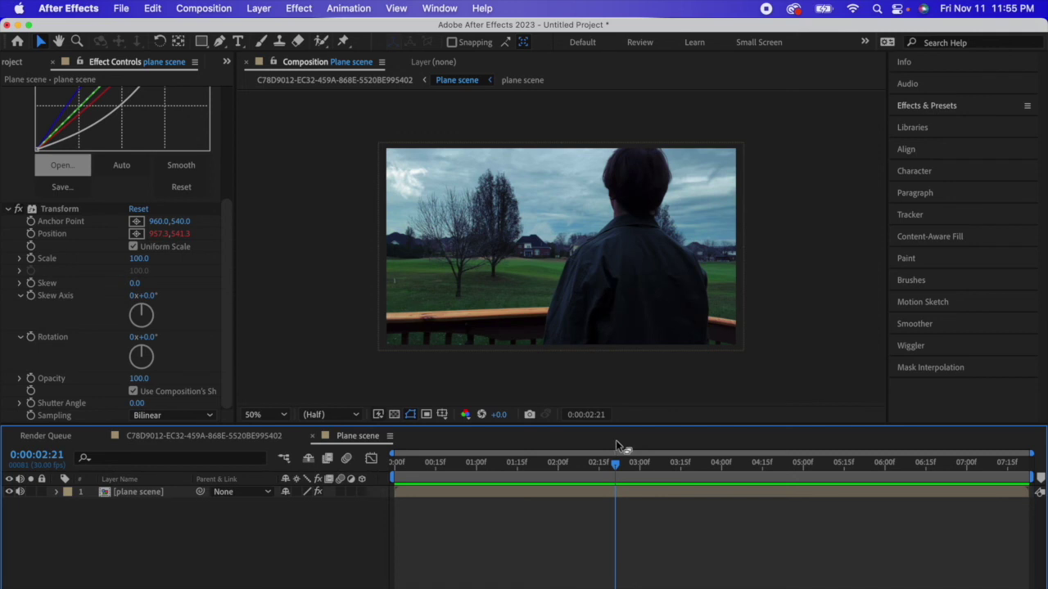
pyautogui.moveTo(614, 466); pyautogui.dragTo(798, 467)
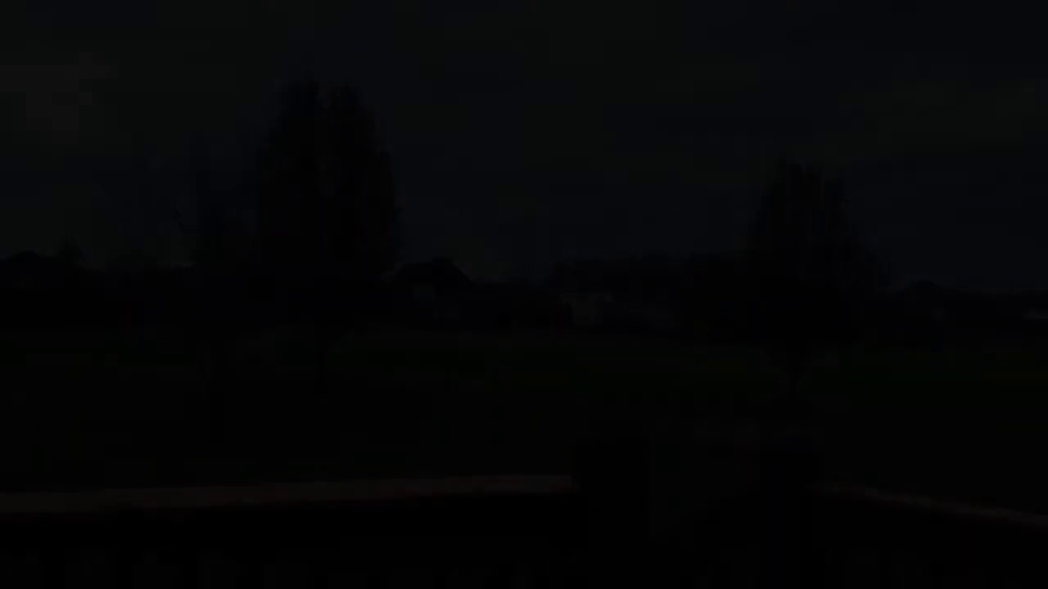